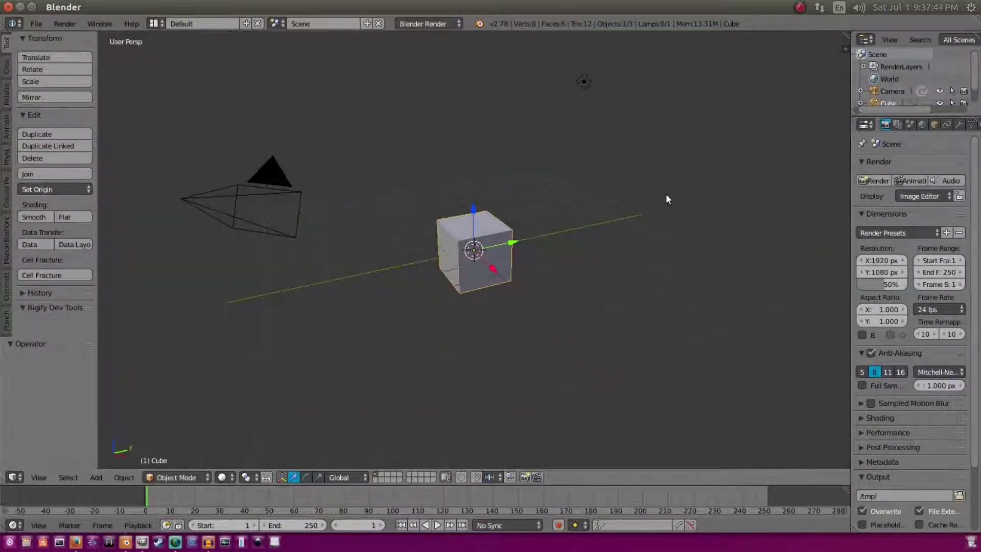
# Delete the default cube, camera and lamp from the scene.
pyautogui.press('Delete')
pyautogui.rightClick(287, 189)
pyautogui.press('Delete')
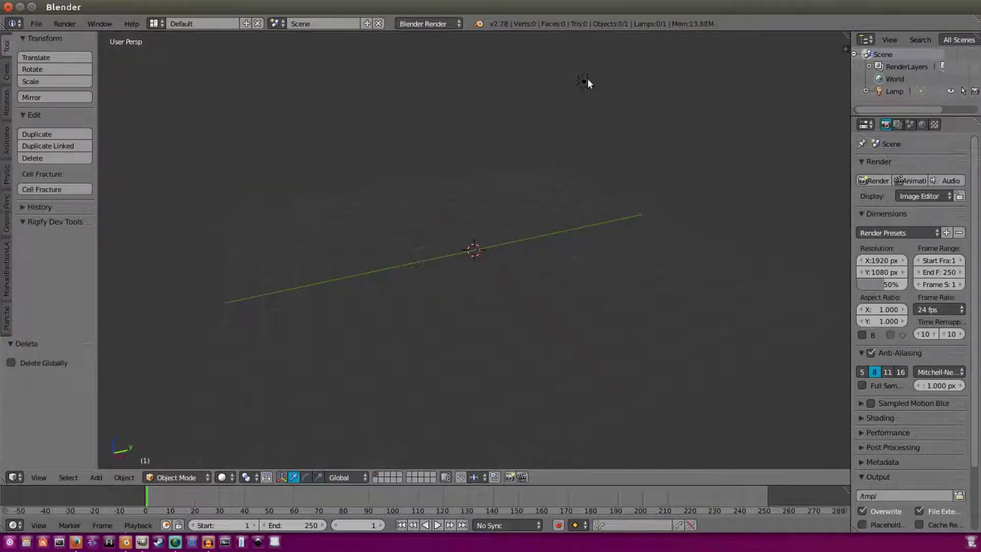
pyautogui.rightClick(584, 81)
pyautogui.press('x')
pyautogui.click(584, 80)
pyautogui.moveTo(451, 173); pyautogui.dragTo(664, 182, button='middle')
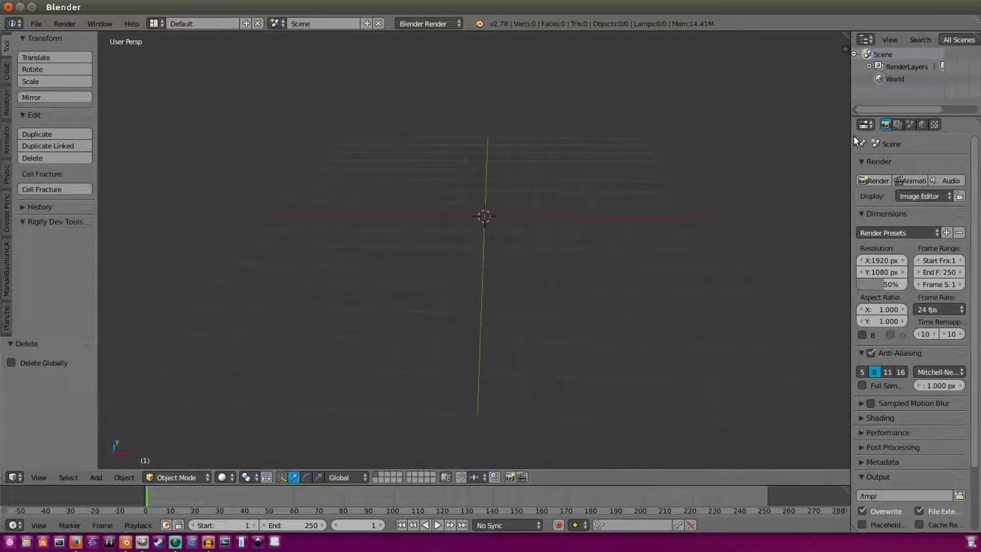
# Widen the properties editor and tool shelf, and start the Screencast Keys display in the 3D view.
pyautogui.moveTo(851, 141); pyautogui.dragTo(792, 122)
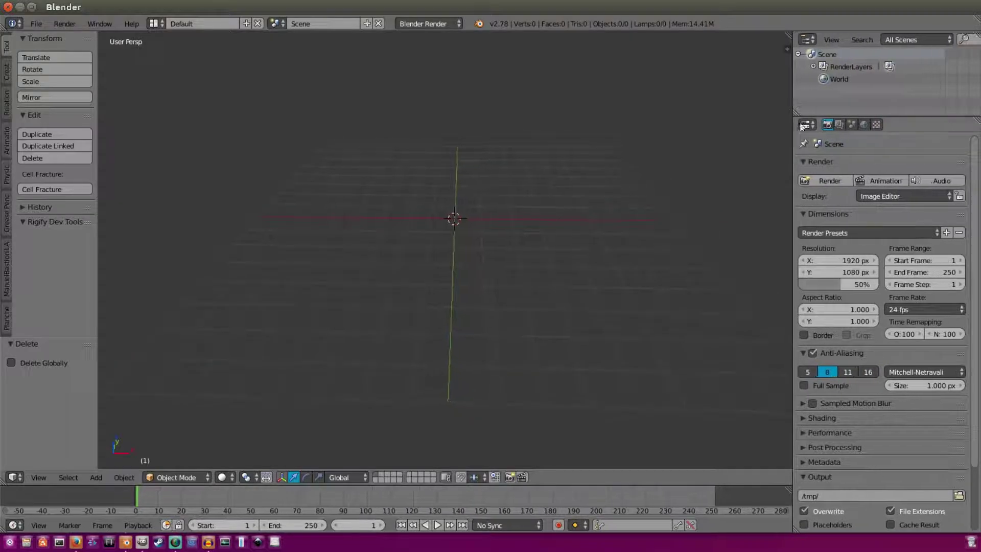
pyautogui.press('n')
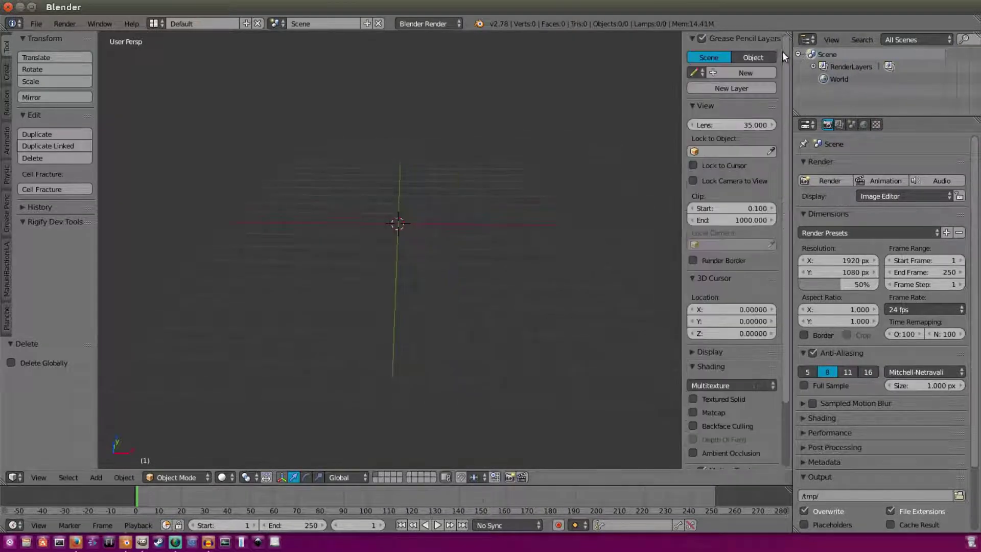
pyautogui.scroll(-4, 761, 59)
pyautogui.click(719, 458)
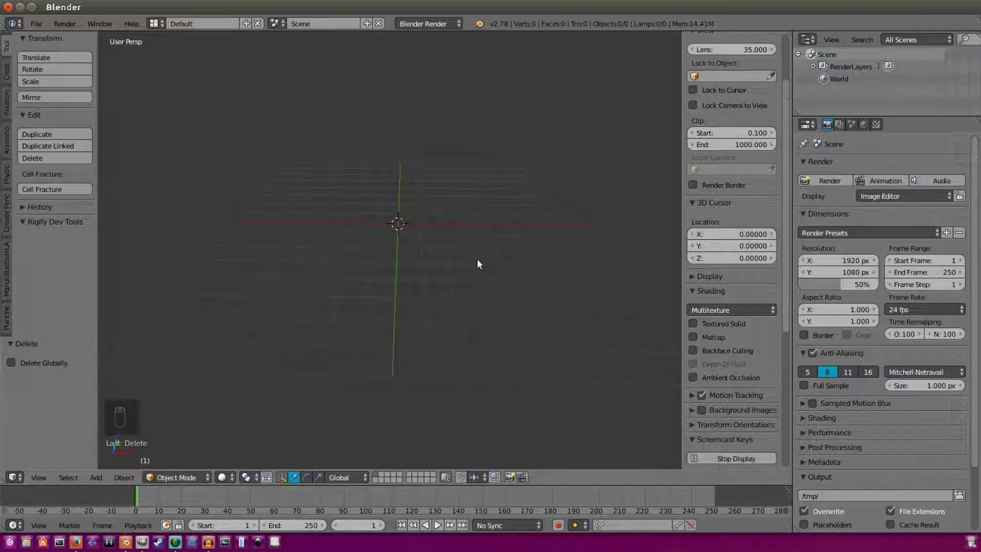
pyautogui.moveTo(457, 321); pyautogui.dragTo(477, 282, button='middle')
pyautogui.moveTo(98, 180); pyautogui.dragTo(120, 181)
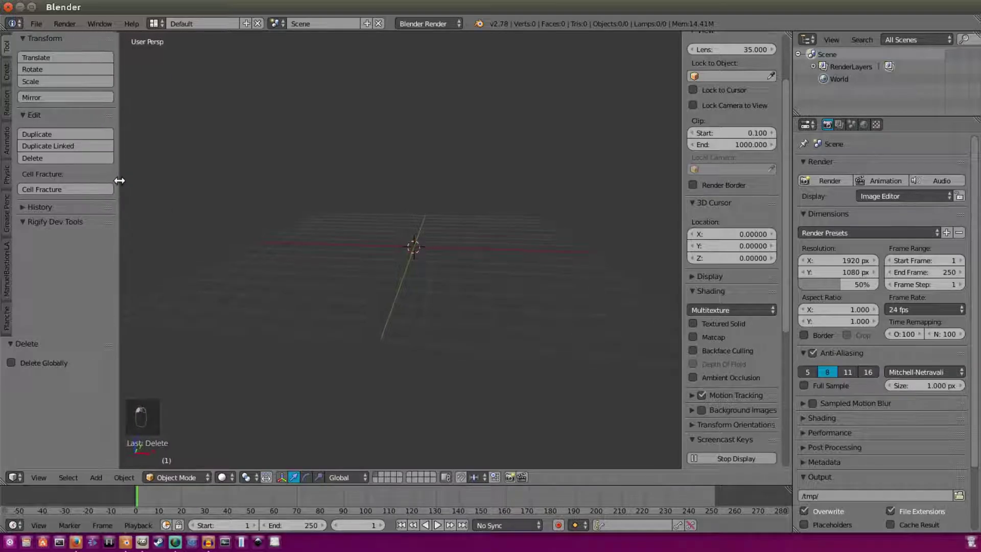
# Search the add-ons in the user preferences for "bolt".
pyautogui.click(33, 23)
pyautogui.click(68, 159)
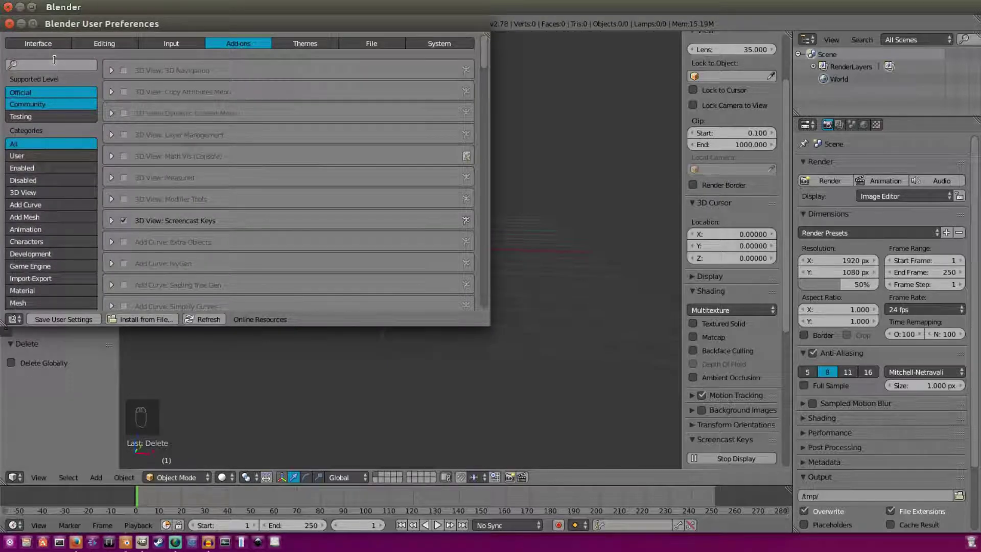
pyautogui.write('bo')
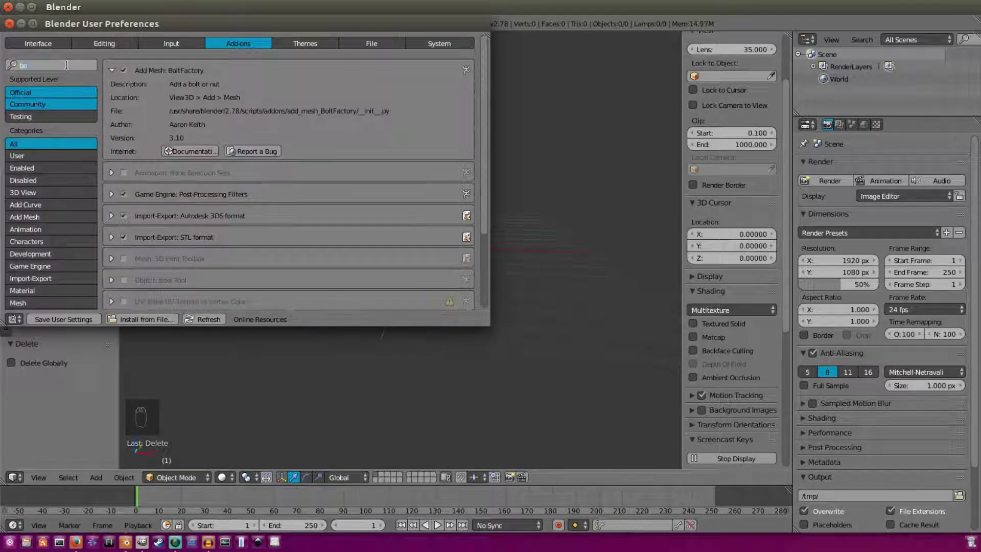
pyautogui.write('lt')
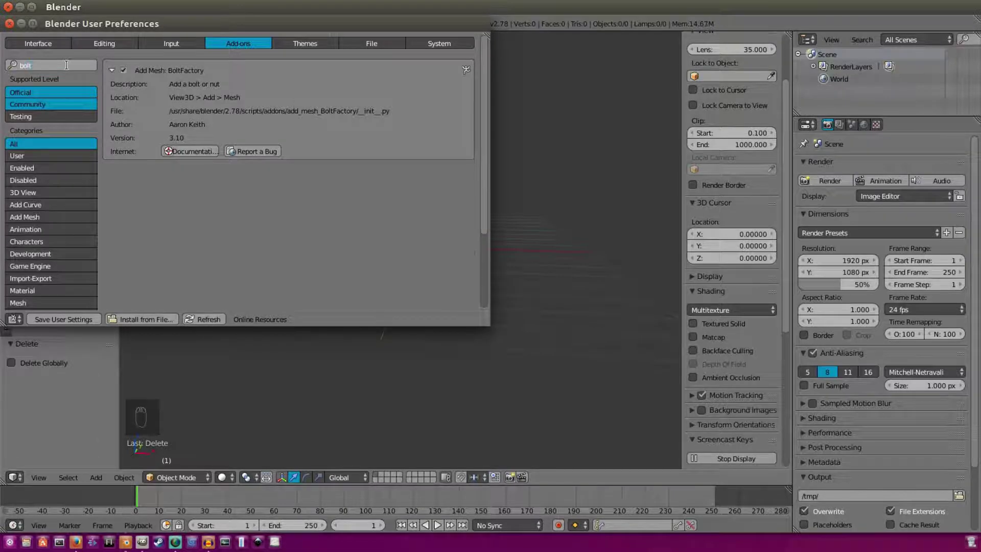
# Make sure the Add Mesh: BoltFactory add-on is enabled, save the user settings and close the preferences.
pyautogui.click(110, 71)
pyautogui.click(123, 70)
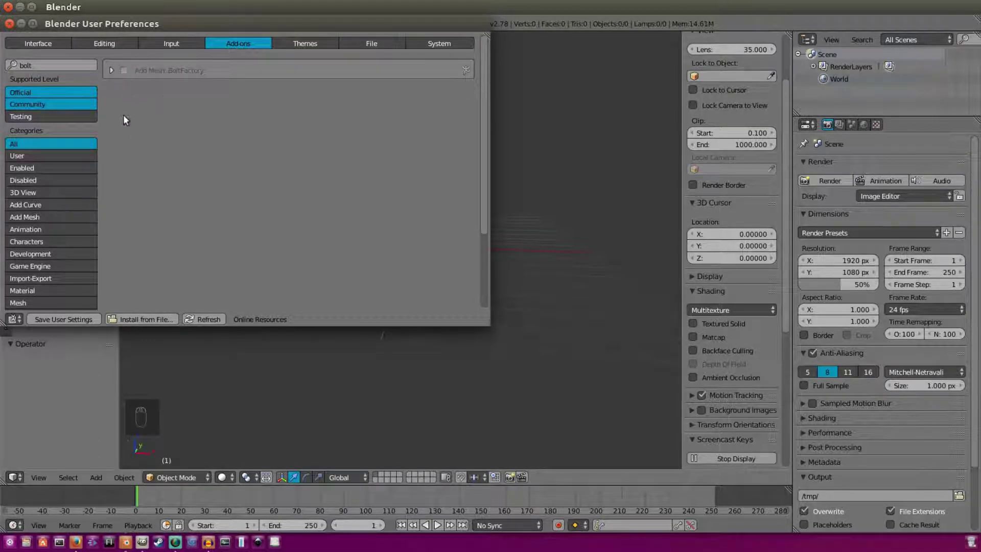
pyautogui.click(123, 69)
pyautogui.click(109, 70)
pyautogui.click(111, 70)
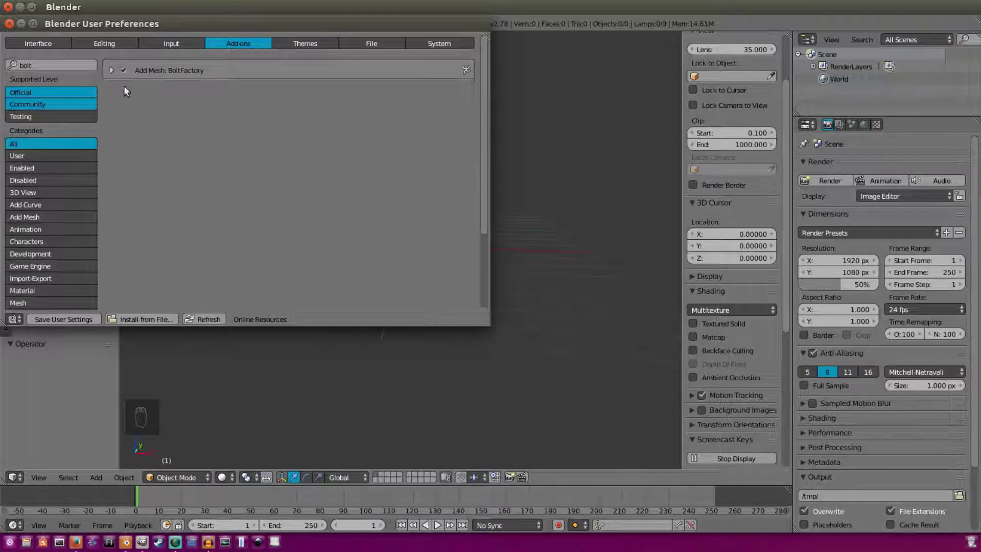
pyautogui.click(32, 316)
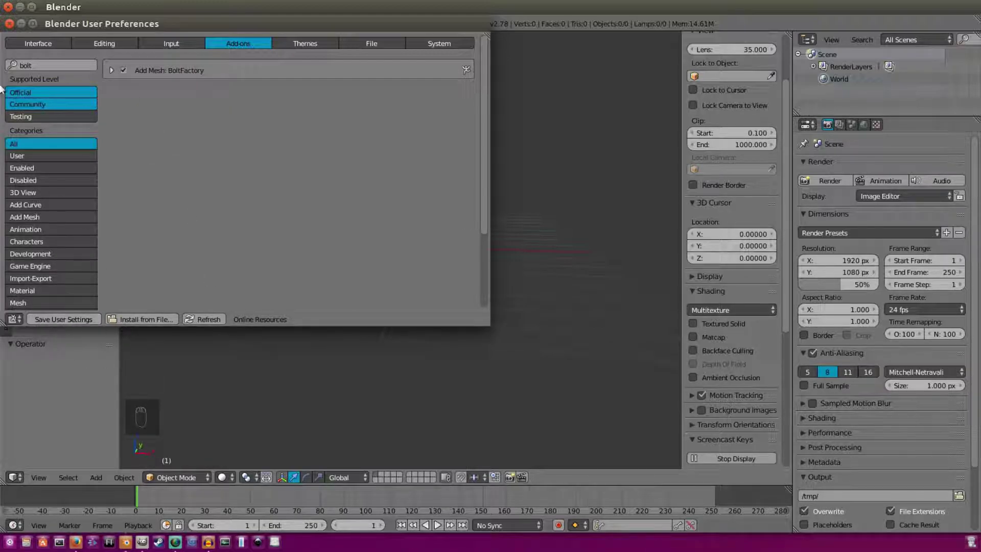
pyautogui.click(9, 24)
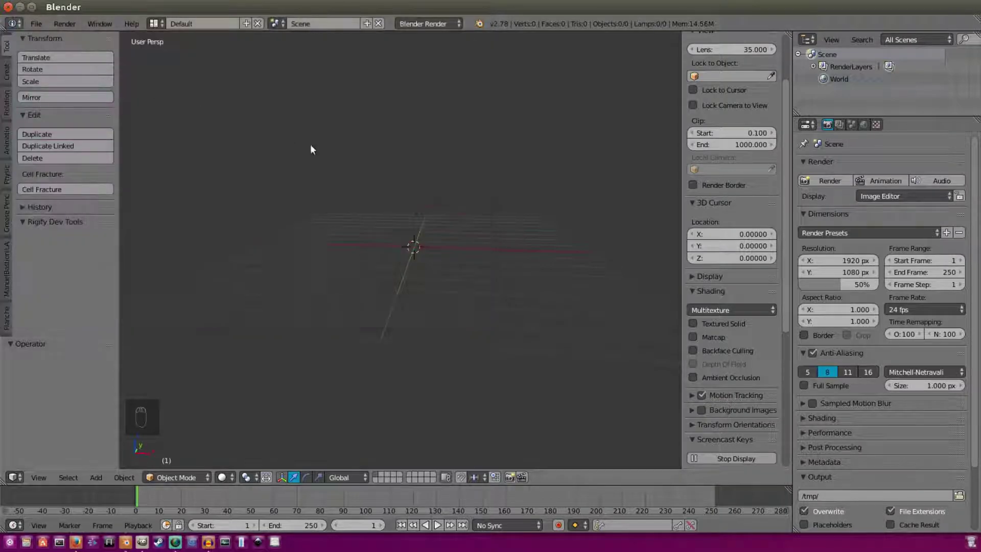
# Add a Bolt mesh at the scene origin and view it up close.
pyautogui.hotkey('shift', 'a')
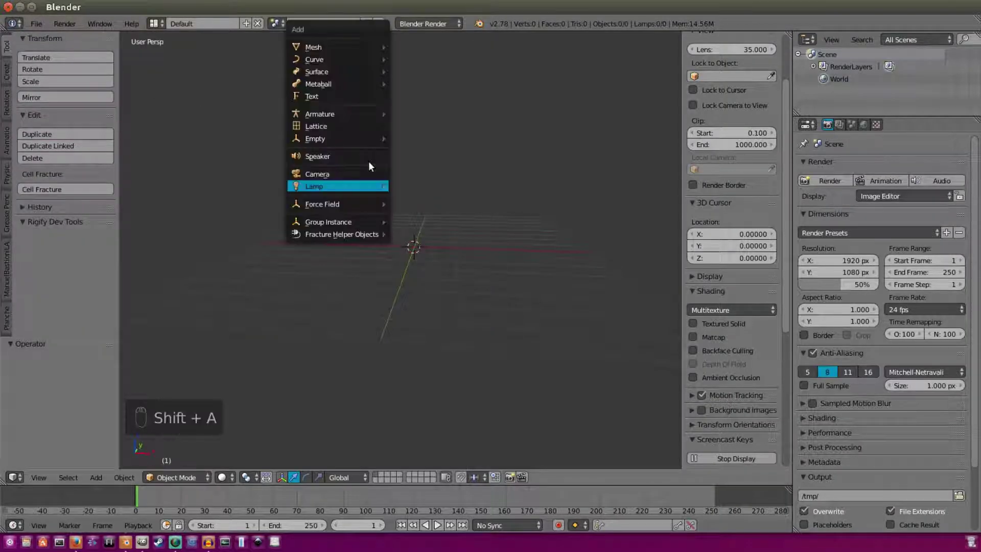
pyautogui.moveTo(344, 47)
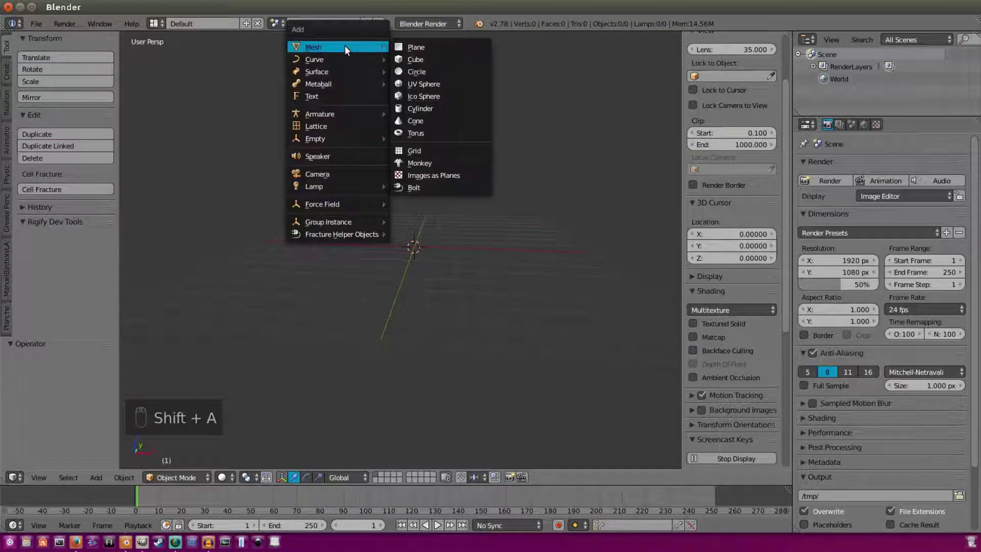
pyautogui.click(439, 188)
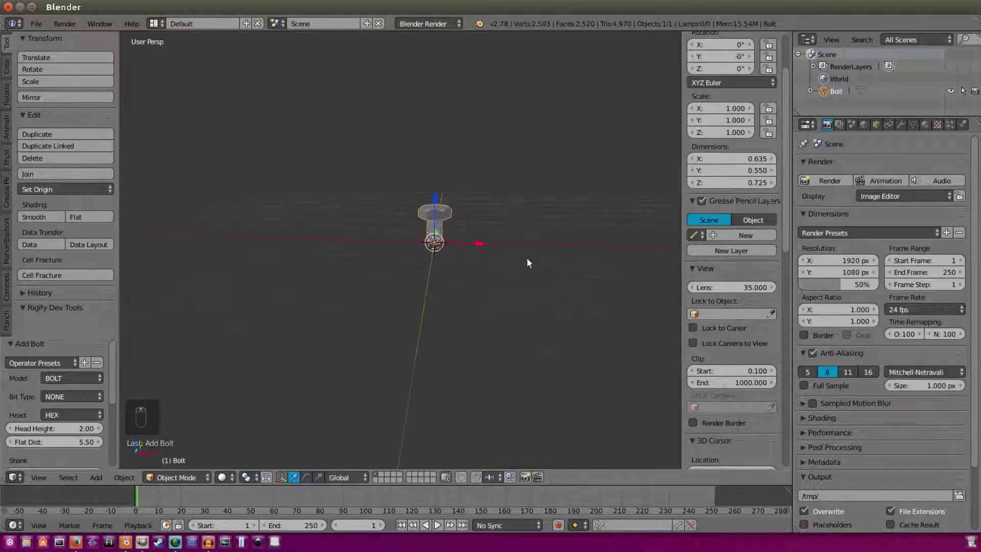
pyautogui.scroll(5, 569, 204)
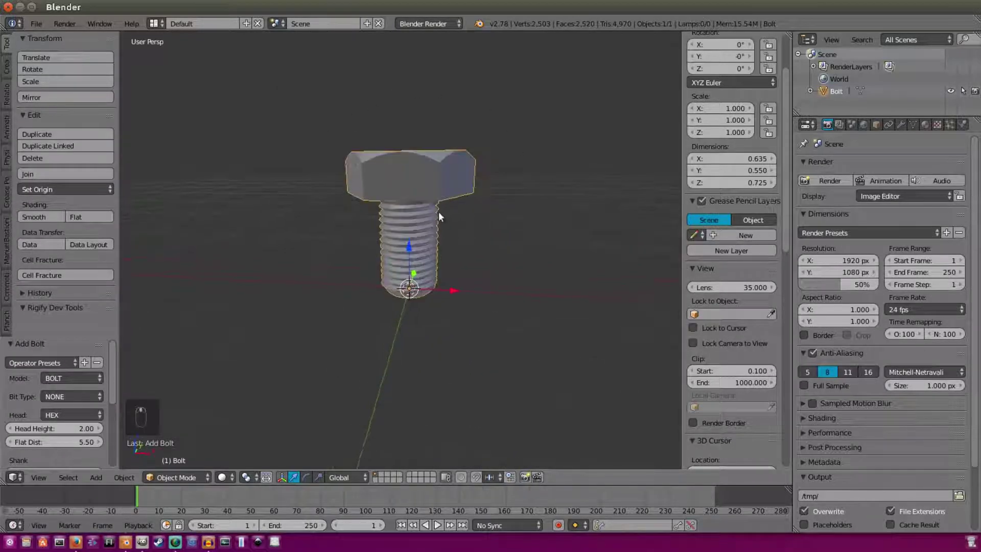
pyautogui.moveTo(451, 197); pyautogui.dragTo(268, 164, button='middle')
pyautogui.moveTo(392, 170); pyautogui.dragTo(459, 177, button='middle')
# Try the M12 operator preset on the new bolt.
pyautogui.moveTo(74, 333); pyautogui.dragTo(71, 263)
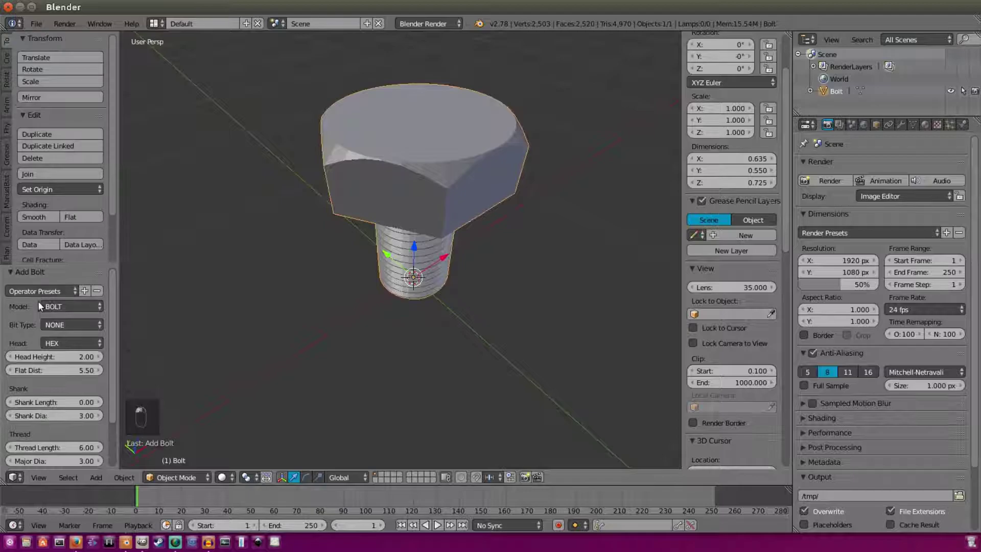
pyautogui.click(38, 292)
pyautogui.click(50, 335)
pyautogui.scroll(-8, 364, 401)
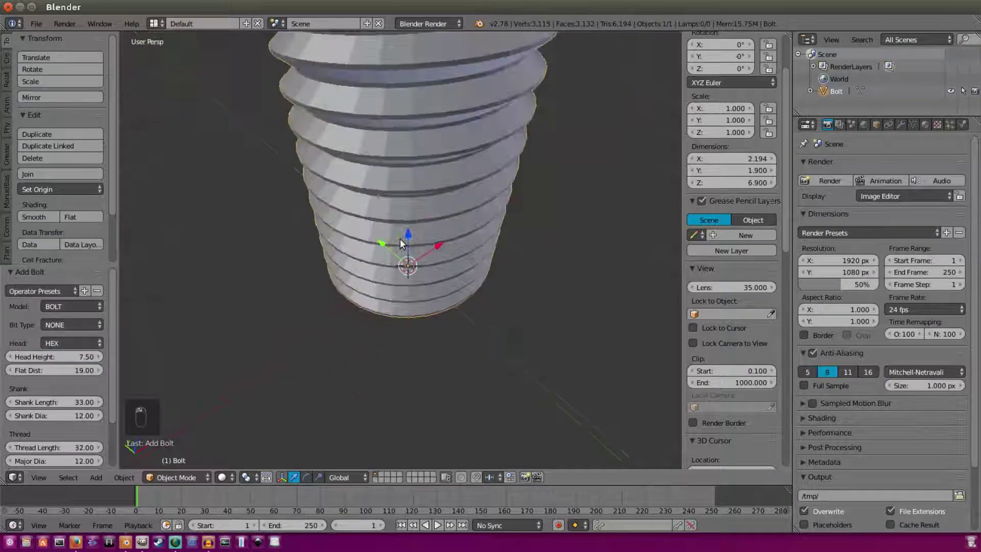
pyautogui.scroll(4, 395, 210)
pyautogui.scroll(-5, 348, 217)
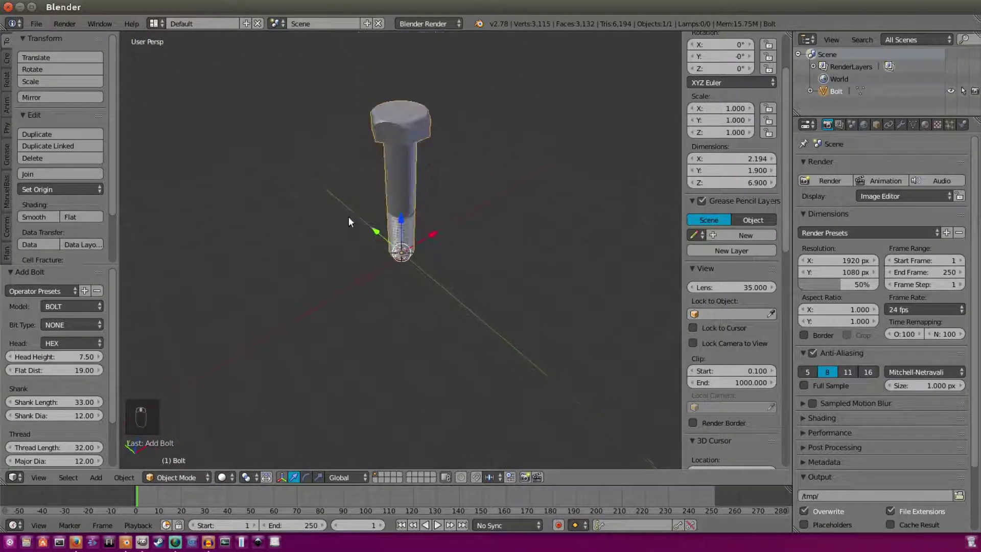
pyautogui.scroll(5, 388, 201)
# Return the bolt to the small hex version with a 3.00 major diameter using the operator presets.
pyautogui.click(25, 290)
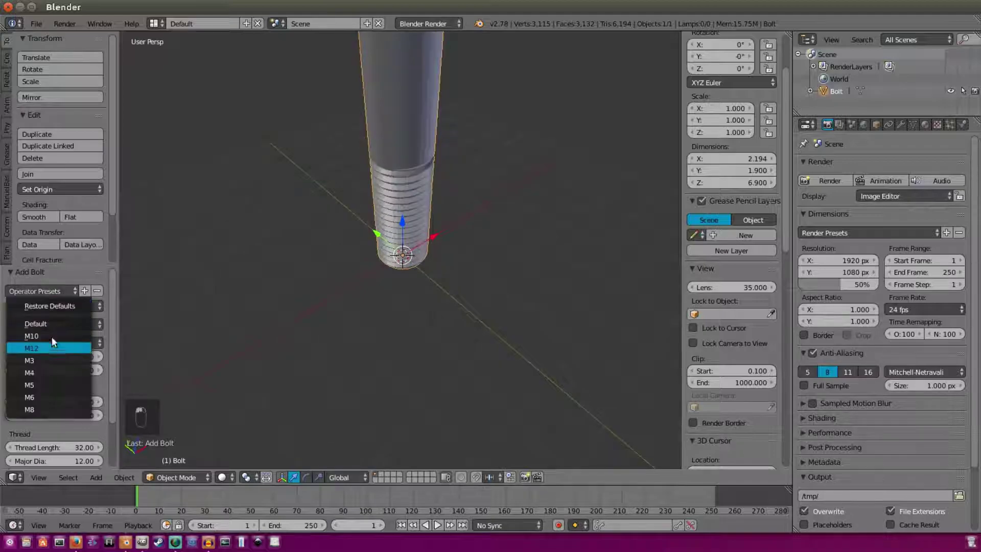
pyautogui.click(52, 336)
pyautogui.scroll(5, 358, 198)
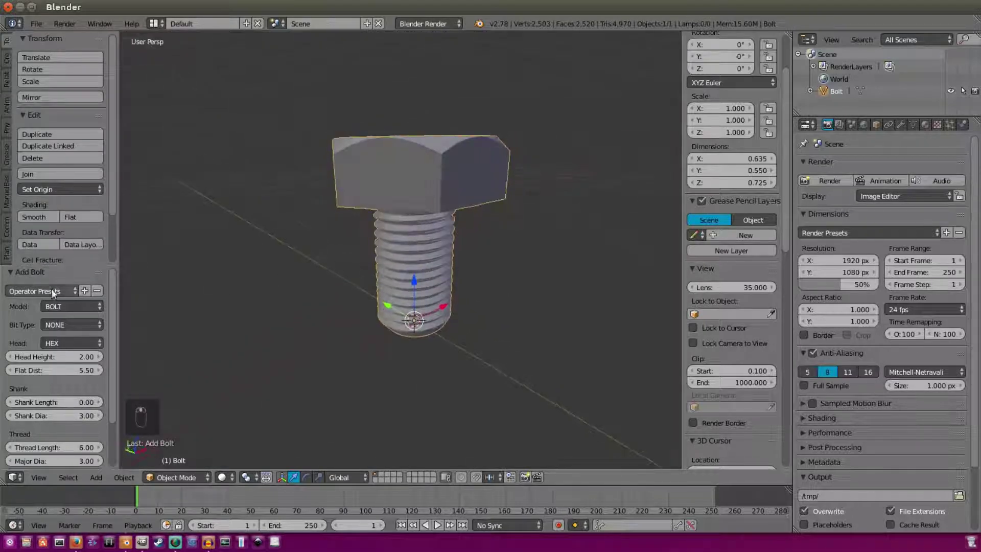
# Try the NUT model for the added object and switch it back to BOLT.
pyautogui.click(60, 306)
pyautogui.click(67, 281)
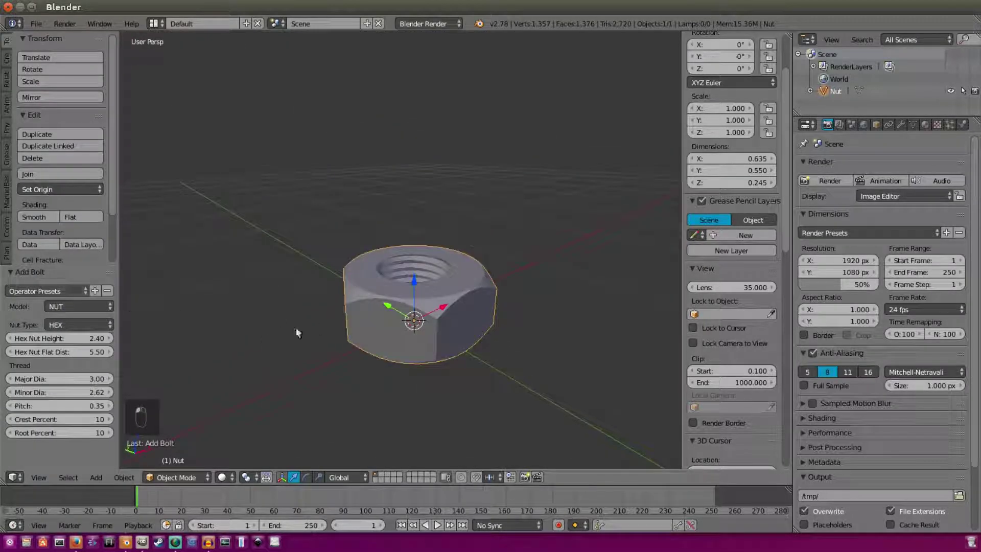
pyautogui.click(64, 307)
pyautogui.click(66, 297)
# Examine the available bit types and head shapes for the bolt, keeping its current options.
pyautogui.click(61, 325)
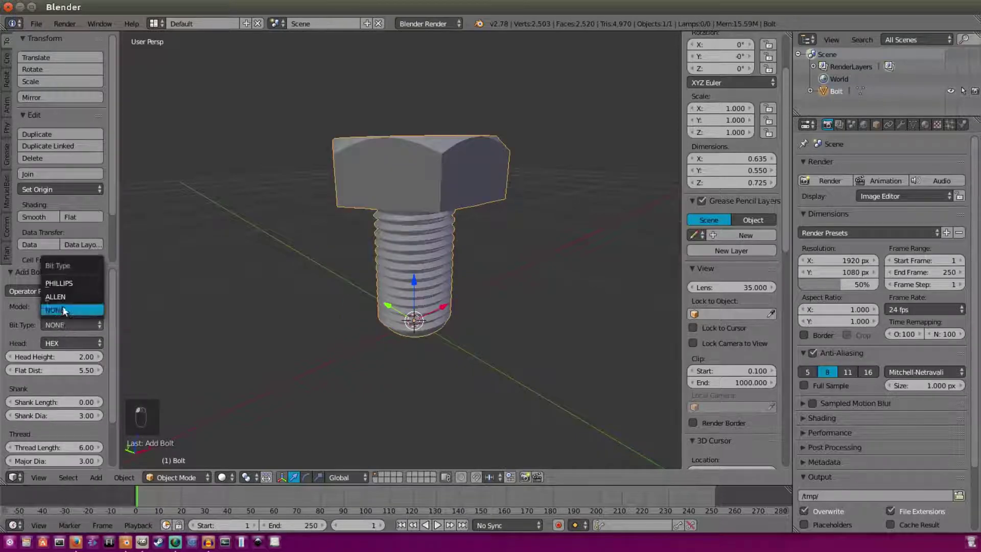
pyautogui.click(55, 343)
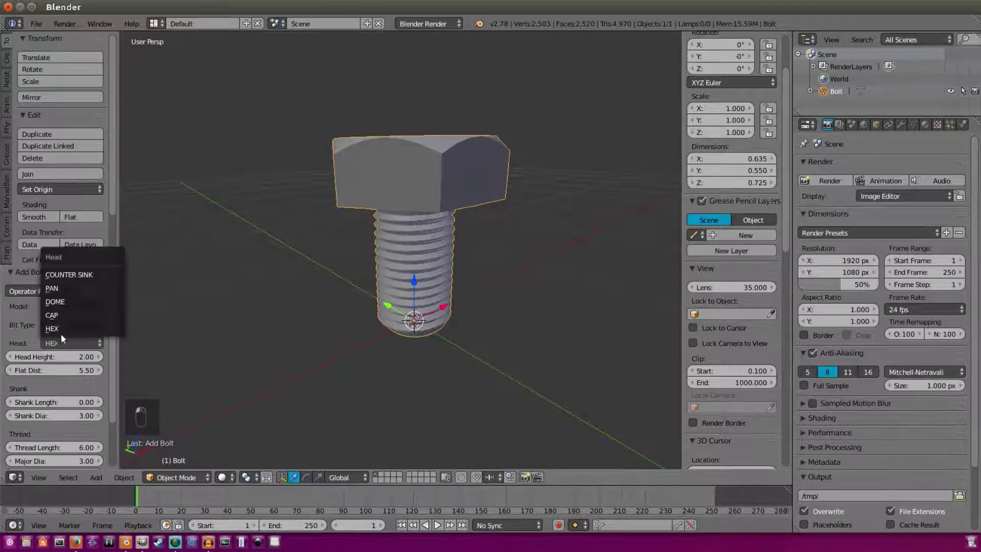
pyautogui.moveTo(476, 236); pyautogui.dragTo(450, 276, button='middle')
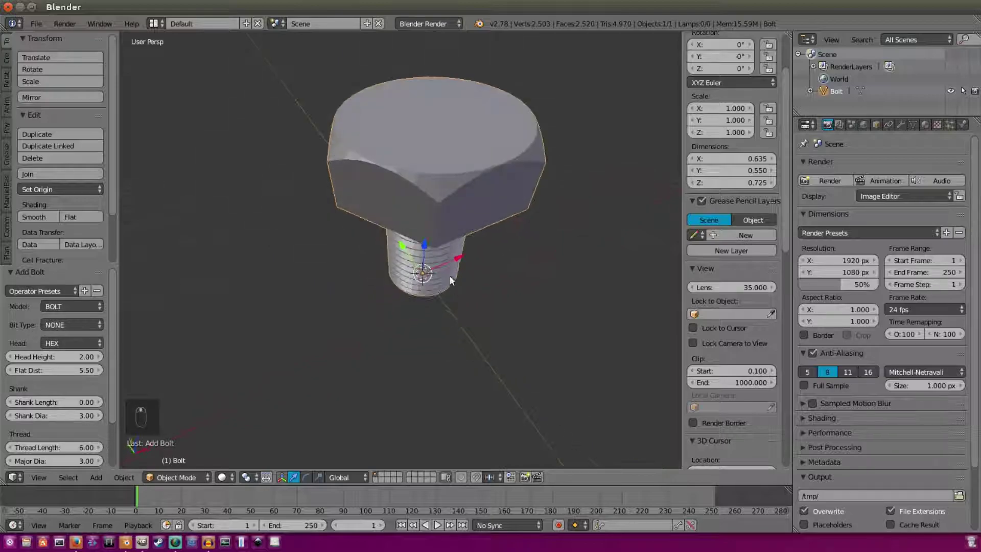
pyautogui.moveTo(493, 133); pyautogui.dragTo(490, 105, button='middle')
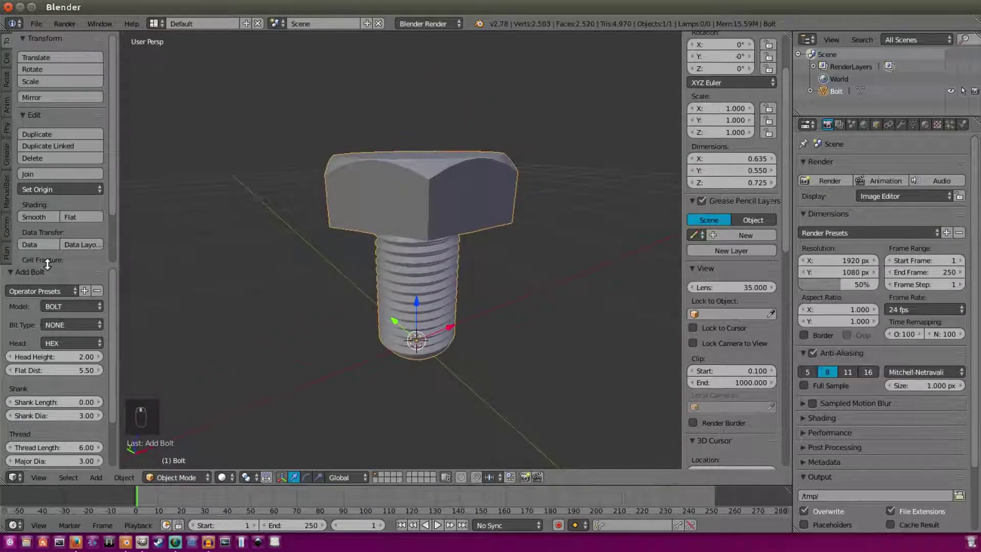
# Collapse the Add Bolt settings and show the bolt in front orthographic view.
pyautogui.moveTo(48, 263); pyautogui.dragTo(39, 465)
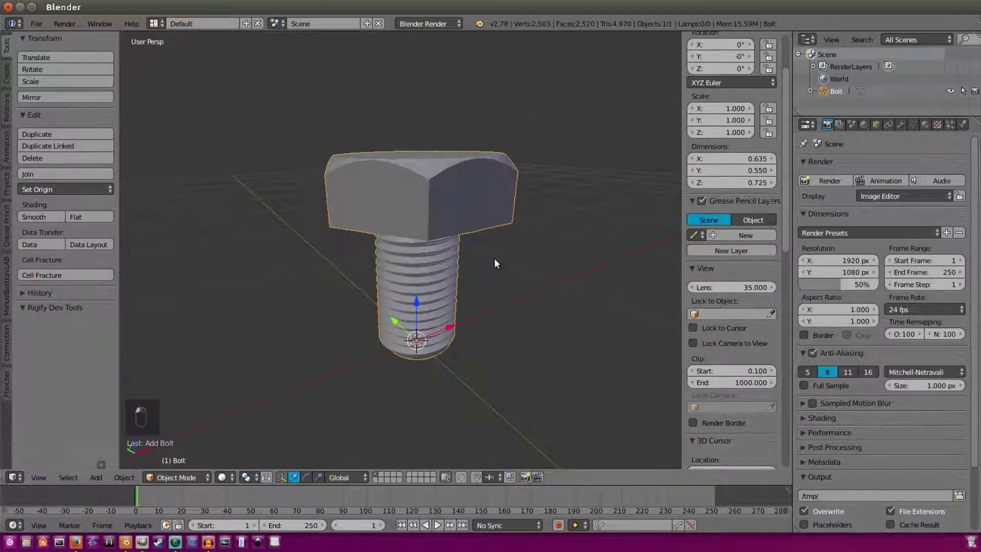
pyautogui.moveTo(494, 259); pyautogui.dragTo(451, 257, button='middle')
pyautogui.press('KP_1')
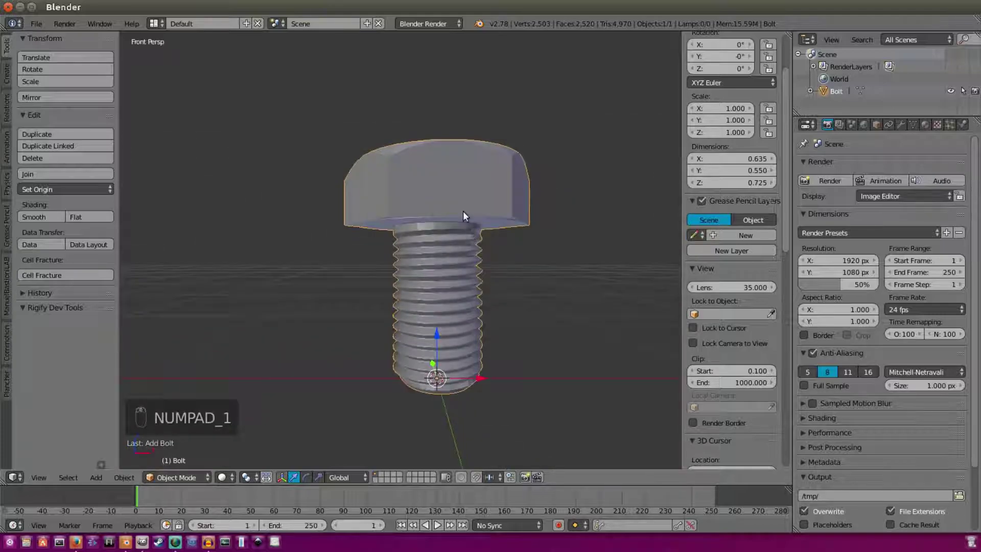
pyautogui.press('KP_5')
pyautogui.scroll(-8, 465, 213)
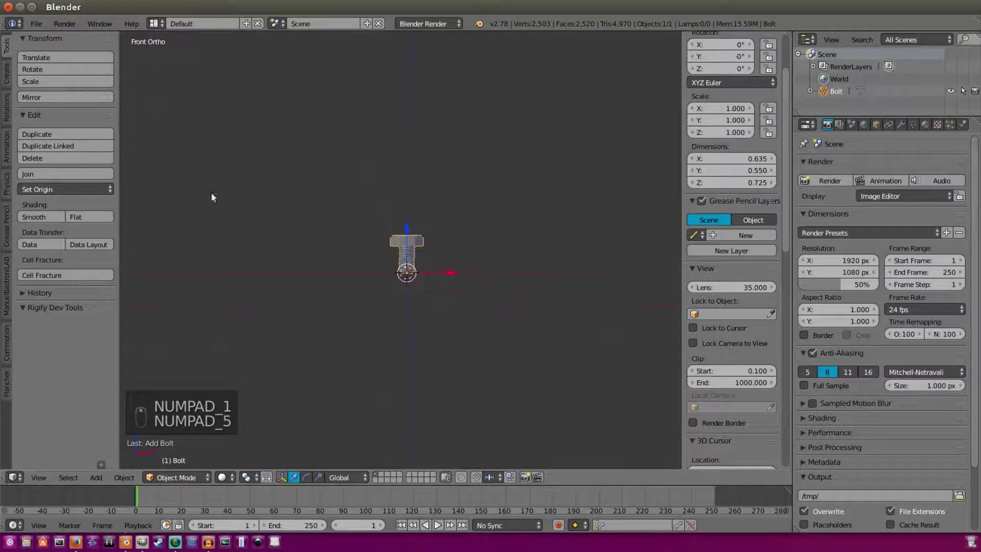
# Add a camera and move it away from the bolt along the negative Y axis so it faces the bolt.
pyautogui.click(6, 77)
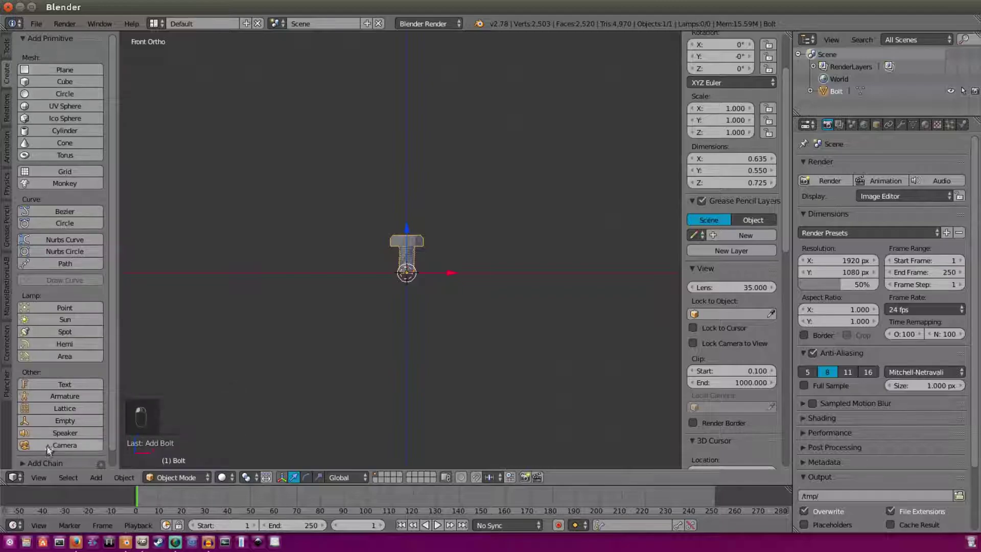
pyautogui.hotkey('shift', 'a')
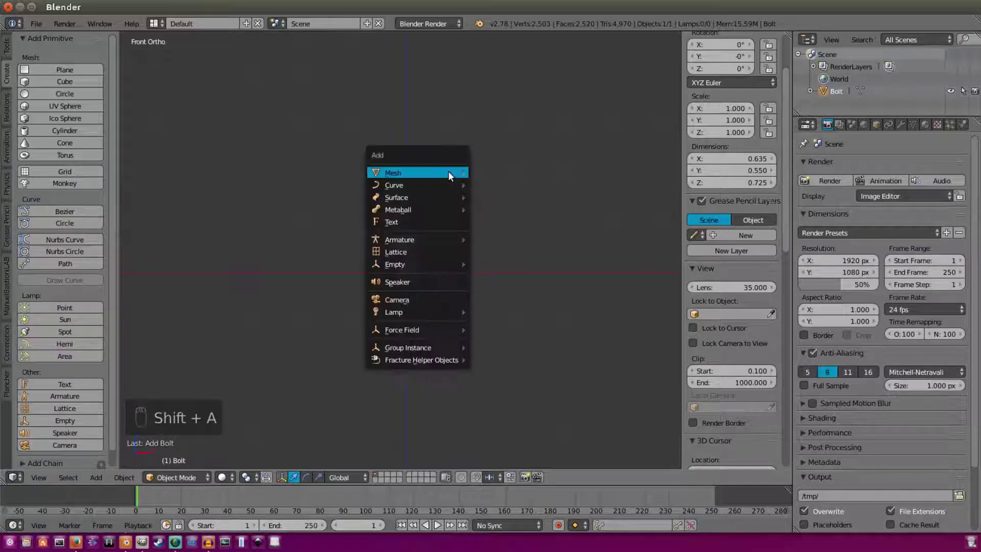
pyautogui.click(426, 285)
pyautogui.moveTo(474, 245); pyautogui.dragTo(387, 280, button='middle')
pyautogui.scroll(-4, 387, 280)
pyautogui.moveTo(439, 253); pyautogui.dragTo(211, 321)
pyautogui.click(211, 321)
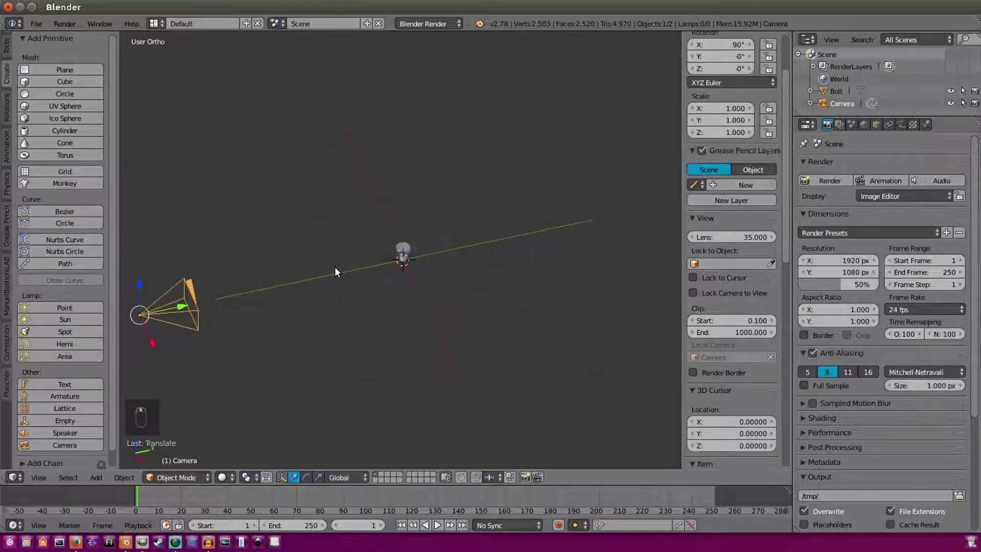
# Switch to perspective and view the bolt through the new camera, with the camera frame filling the viewport.
pyautogui.press('KP_5')
pyautogui.press('KP_0')
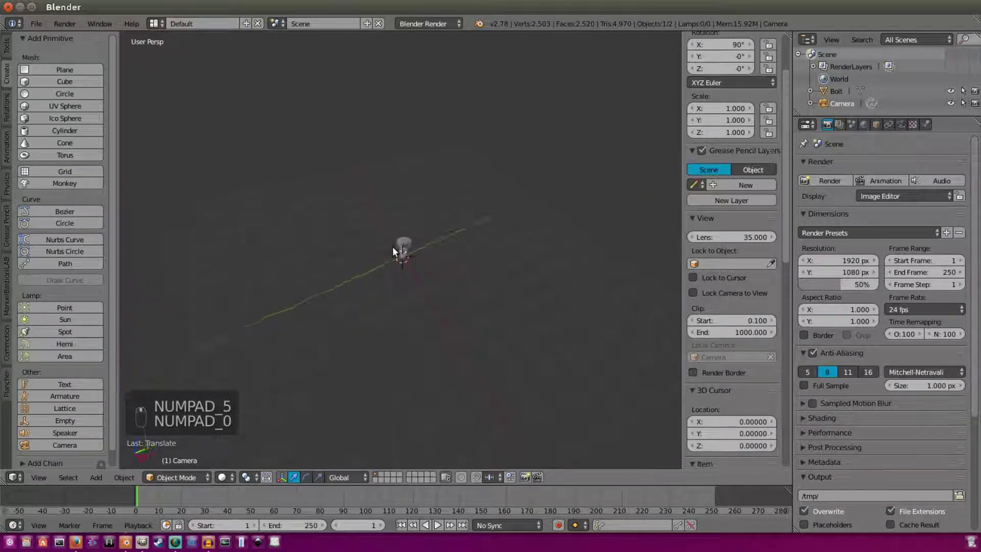
pyautogui.moveTo(120, 209); pyautogui.dragTo(114, 210)
pyautogui.scroll(4, 474, 229)
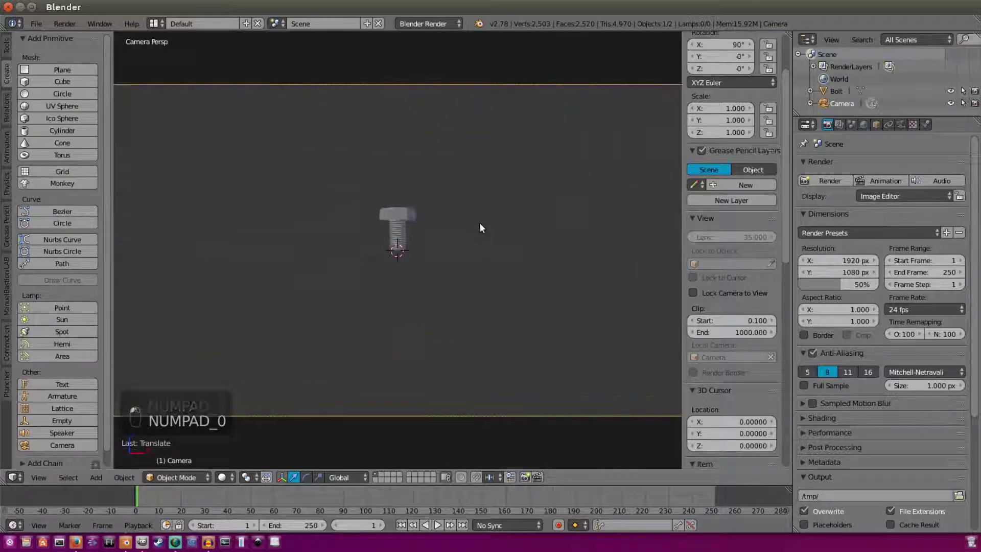
# Rotate the camera freely and move it upward so it looks at the bolt from slightly above.
pyautogui.scroll(-1, 483, 228)
pyautogui.press('n')
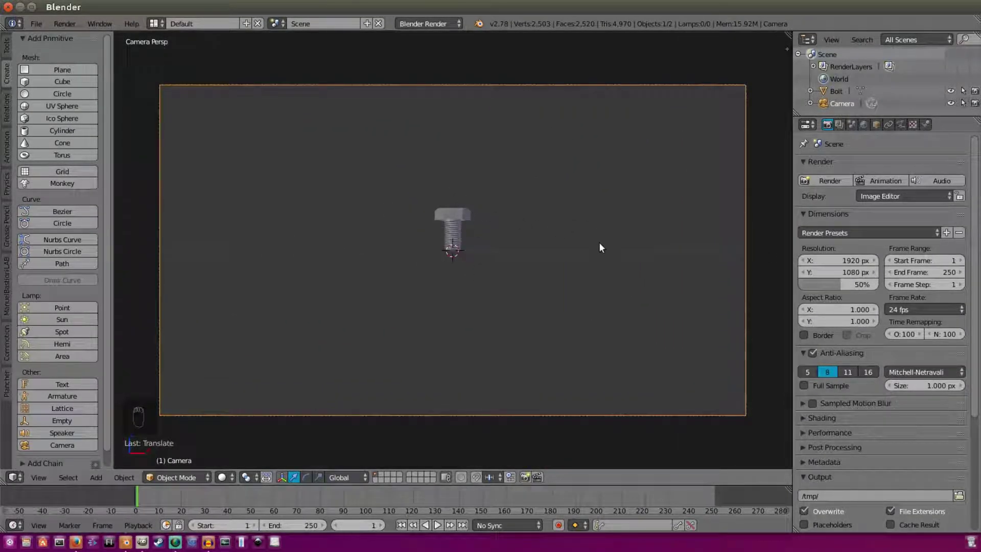
pyautogui.press('r')
pyautogui.press('r')
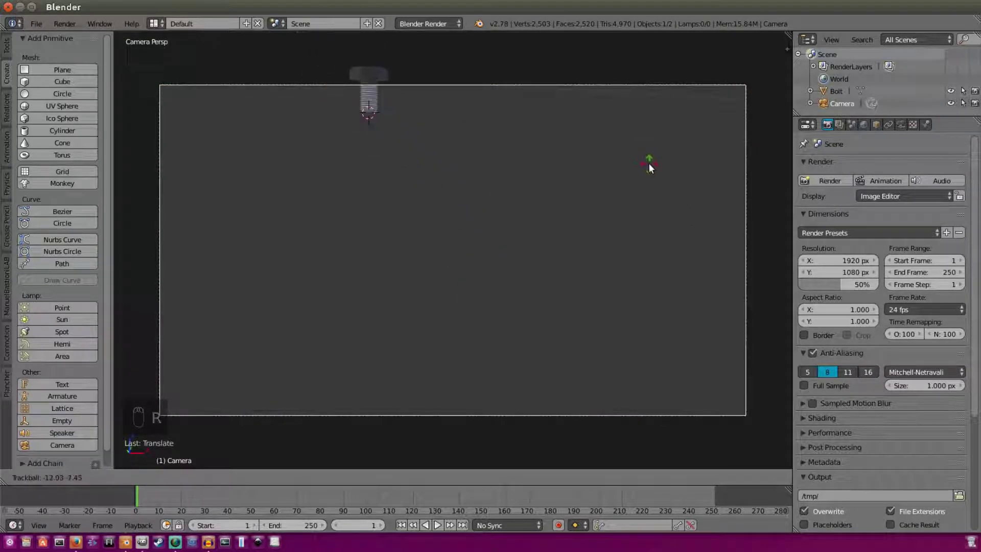
pyautogui.click(648, 164)
pyautogui.press('g')
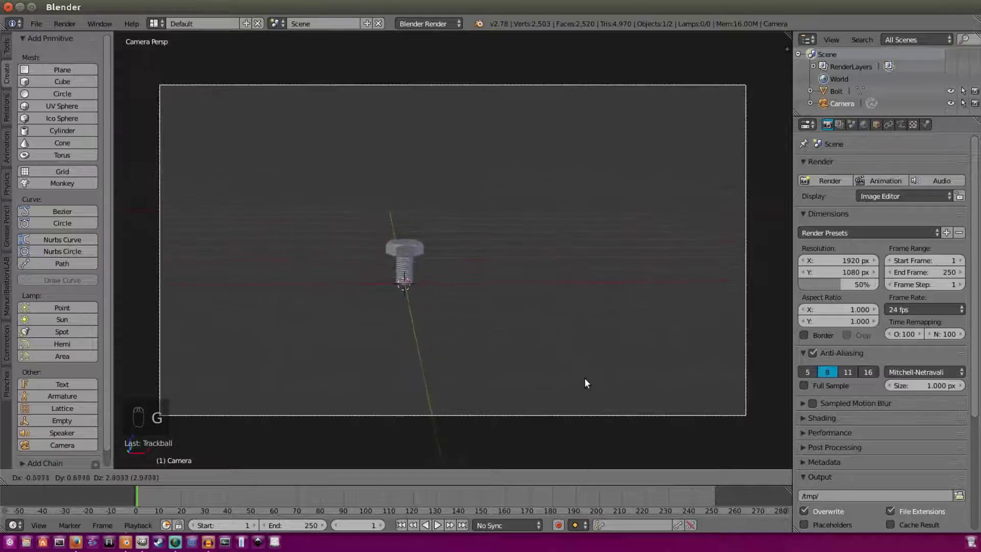
pyautogui.click(587, 406)
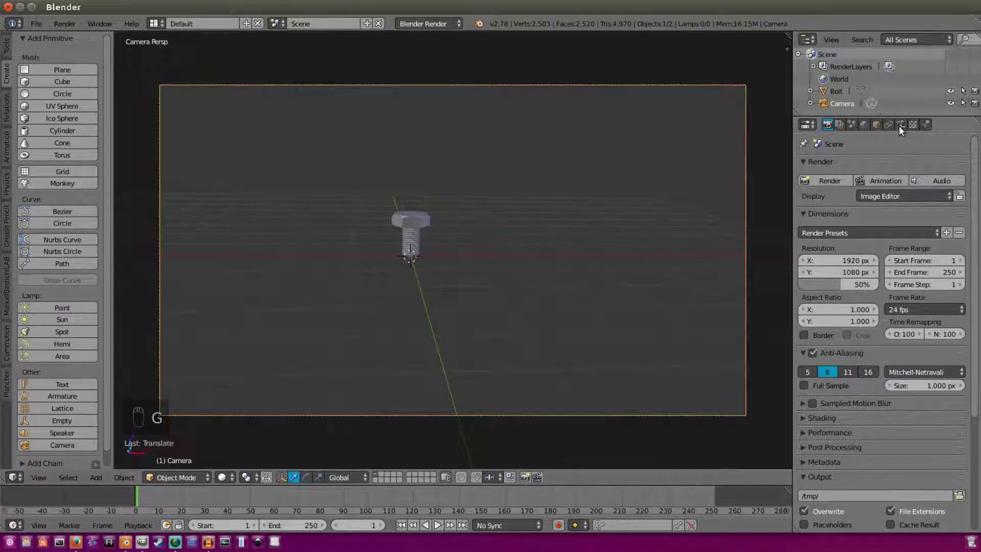
# Set the camera's focal length to about 162 mm and move the camera to bring the enlarged bolt into frame.
pyautogui.click(900, 124)
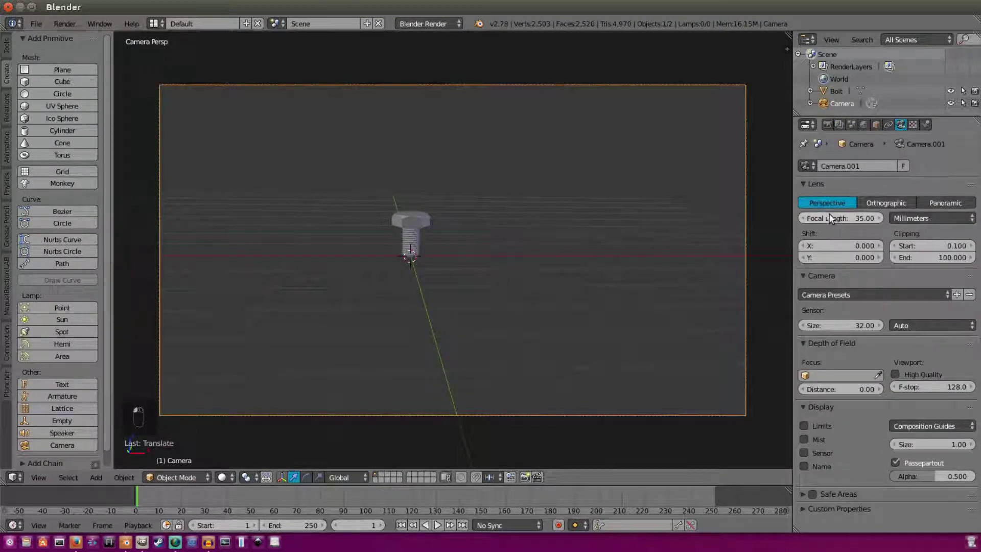
pyautogui.moveTo(858, 218); pyautogui.dragTo(798, 222)
pyautogui.press('g')
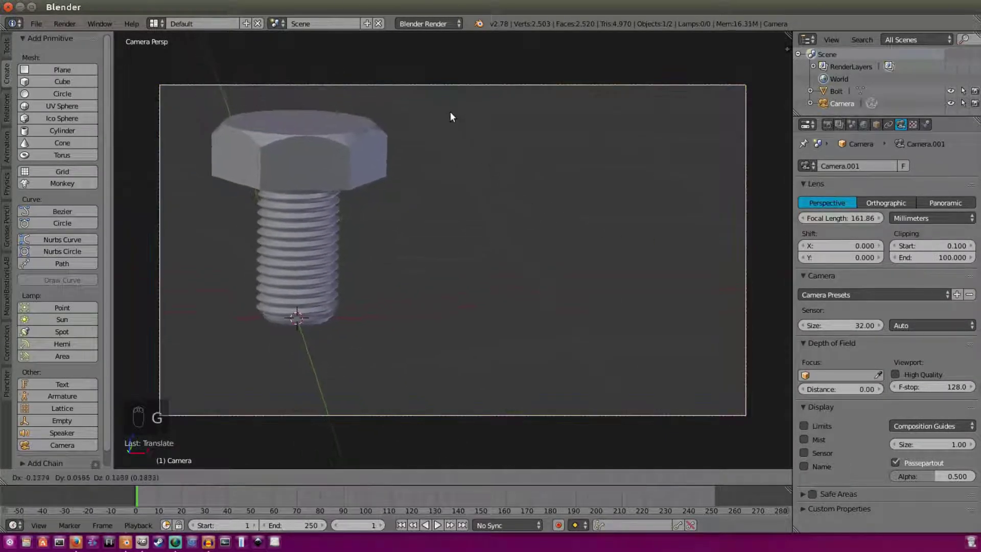
pyautogui.click(409, 81)
# Set the focal length to about 182 mm, tilt the camera about 4° around global Y, and reframe the whole bolt.
pyautogui.moveTo(849, 218); pyautogui.dragTo(874, 218)
pyautogui.press('r')
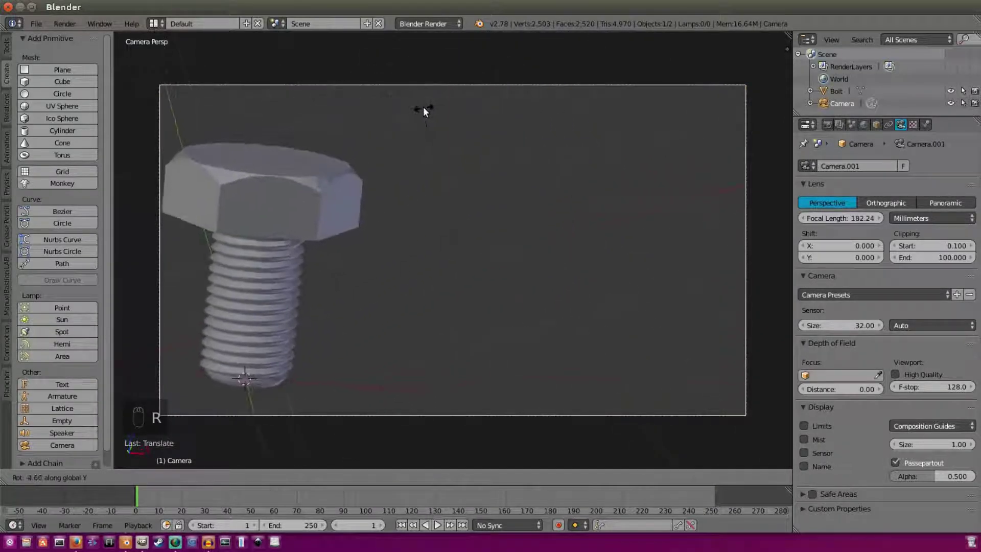
pyautogui.click(424, 106)
pyautogui.press('g')
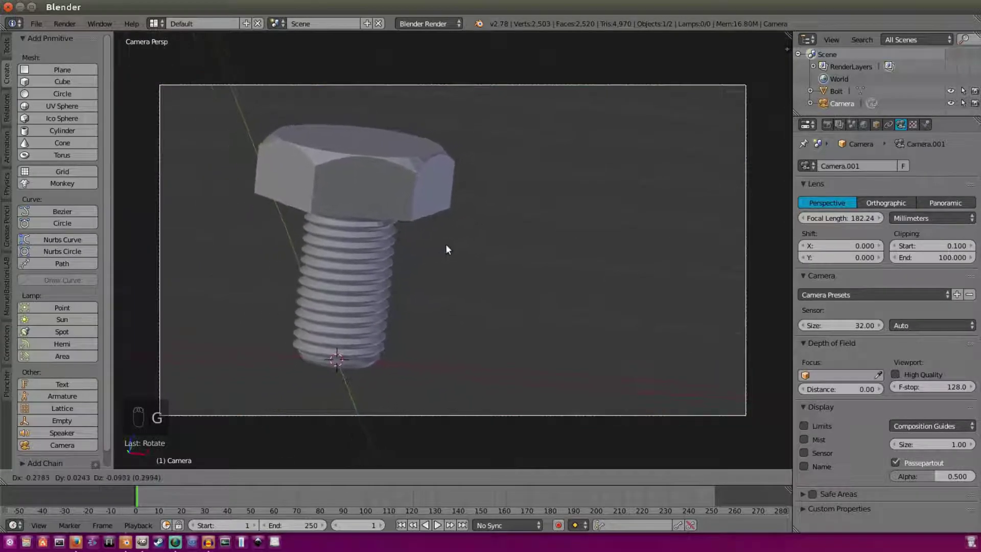
pyautogui.click(443, 243)
# Set the camera's focal length to about 197 mm and nudge the camera to keep the whole bolt in frame.
pyautogui.moveTo(816, 219); pyautogui.dragTo(832, 216)
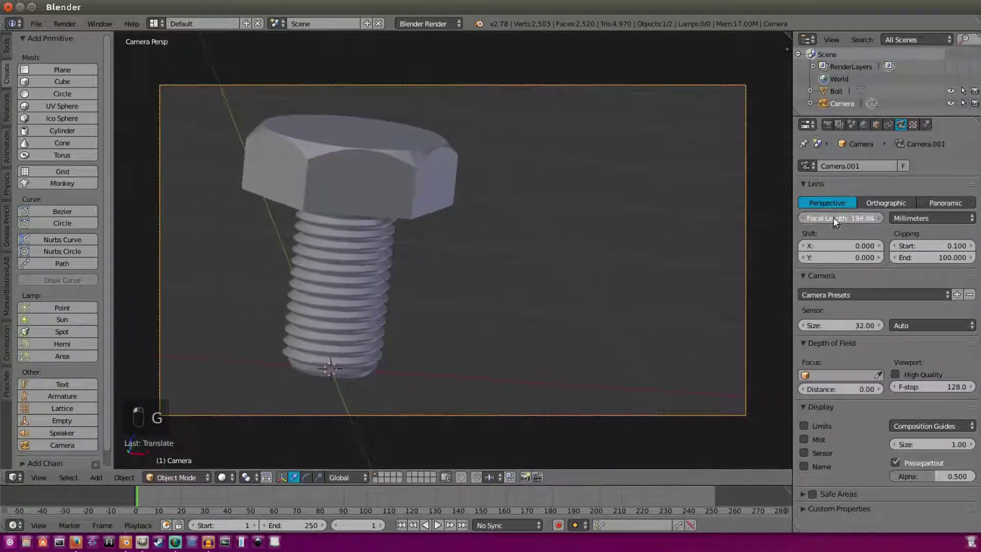
pyautogui.press('g')
pyautogui.click(530, 220)
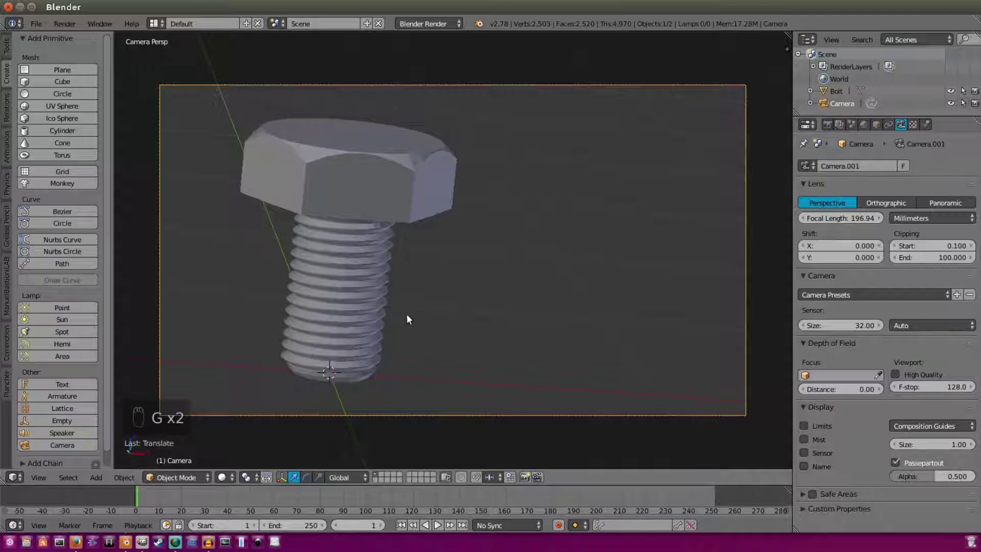
# Split the 3D view side by side, hide the second view's tool shelf, and turn the first area into a Node Editor.
pyautogui.moveTo(3, 479); pyautogui.dragTo(372, 471)
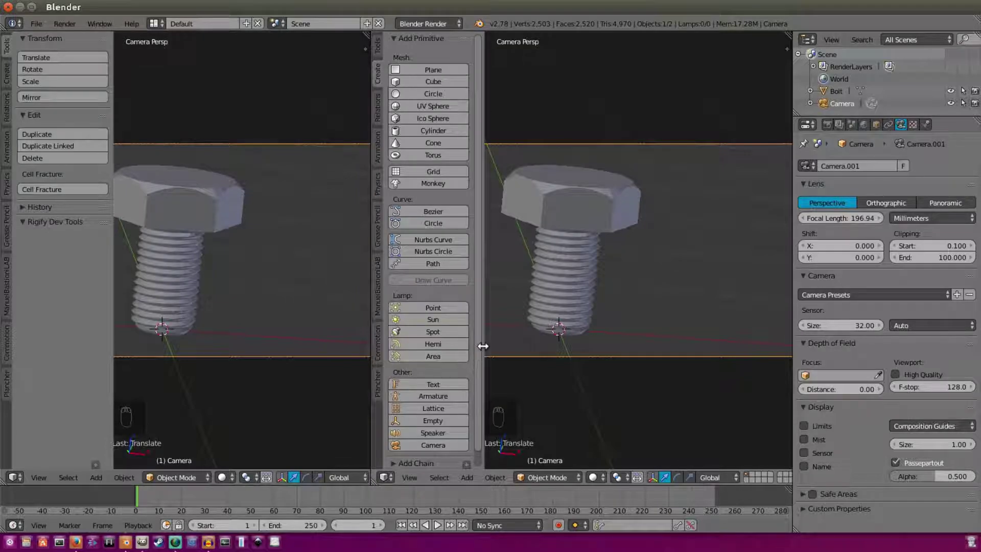
pyautogui.moveTo(482, 346); pyautogui.dragTo(363, 354)
pyautogui.moveTo(369, 447); pyautogui.dragTo(435, 446)
pyautogui.scroll(2, 620, 247)
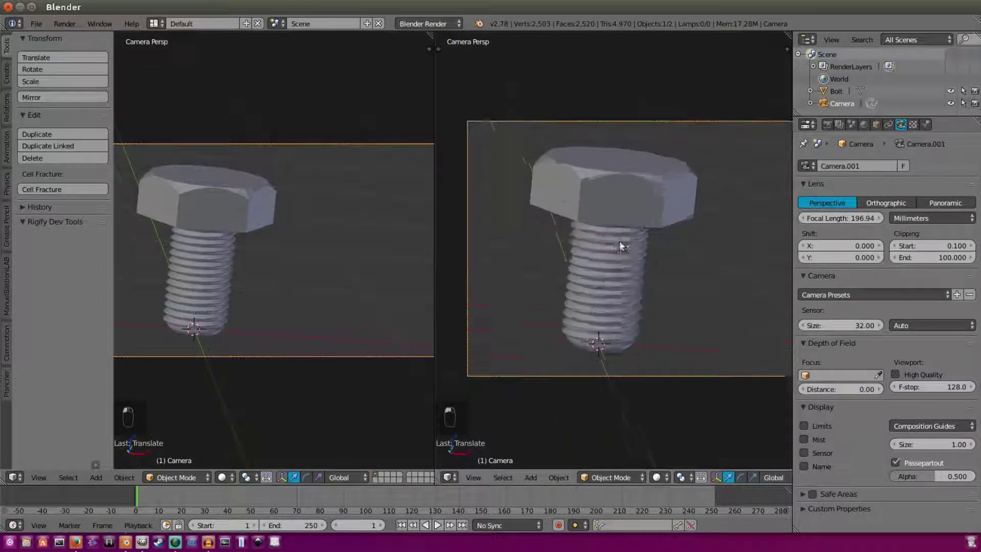
pyautogui.scroll(2, 621, 247)
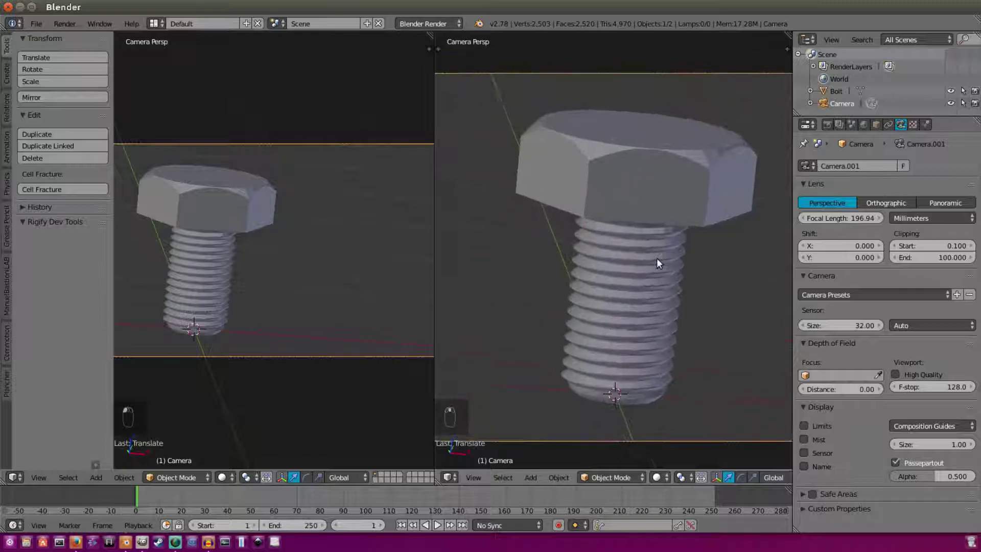
pyautogui.click(13, 477)
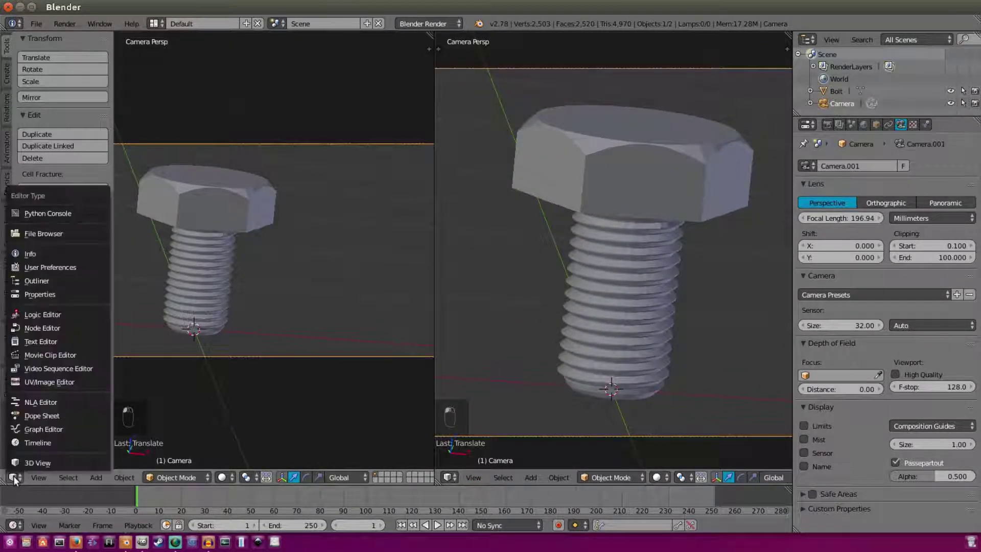
pyautogui.click(50, 326)
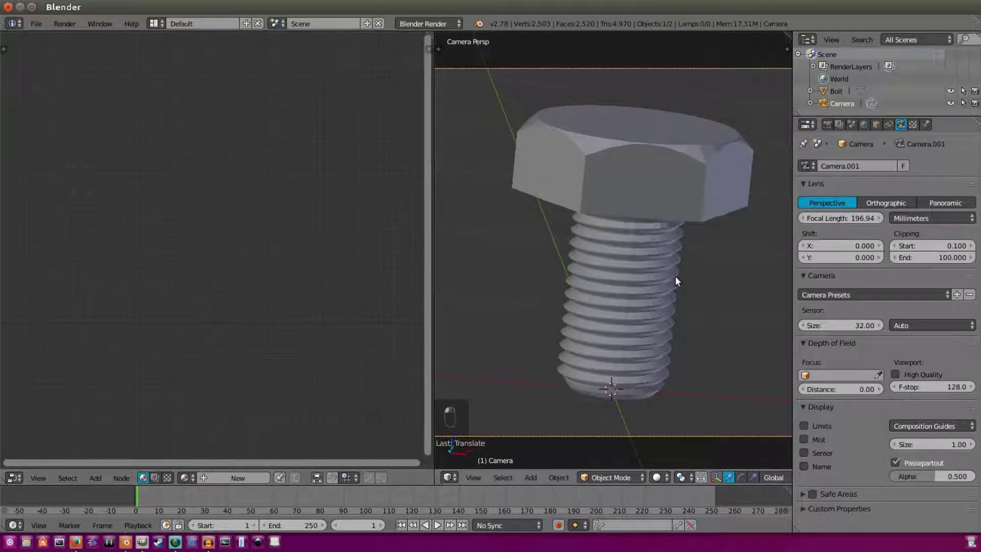
# Select the bolt and assign the existing material named Material to it.
pyautogui.rightClick(657, 157)
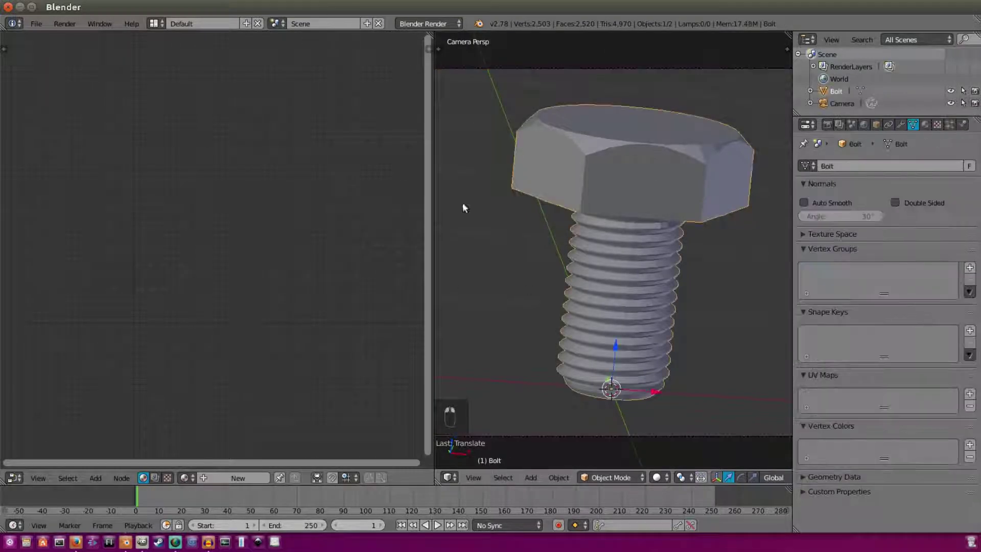
pyautogui.click(193, 478)
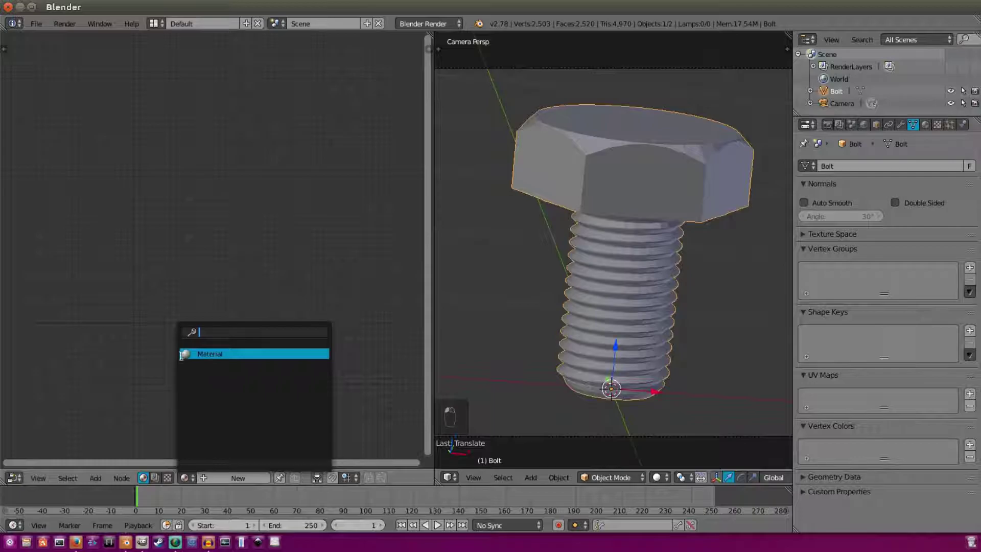
pyautogui.click(232, 353)
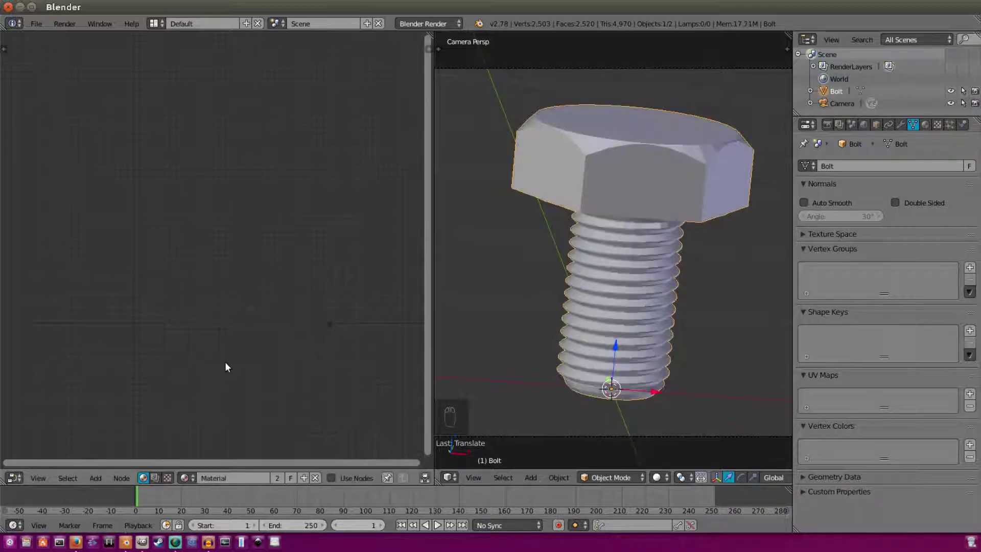
# Switch the render engine to Cycles Render and enable nodes for the bolt's material, adjusting the Diffuse BSDF node's position.
pyautogui.click(426, 24)
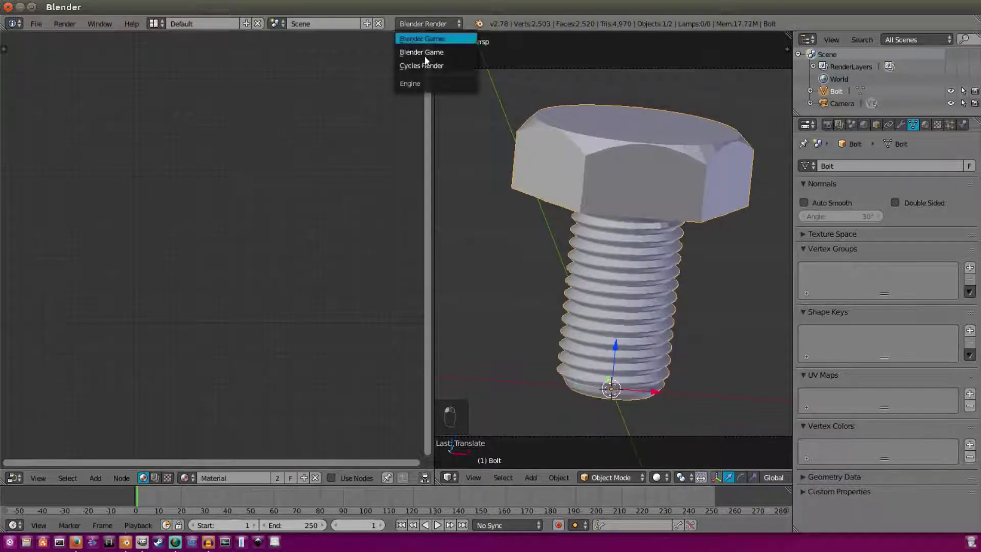
pyautogui.click(427, 65)
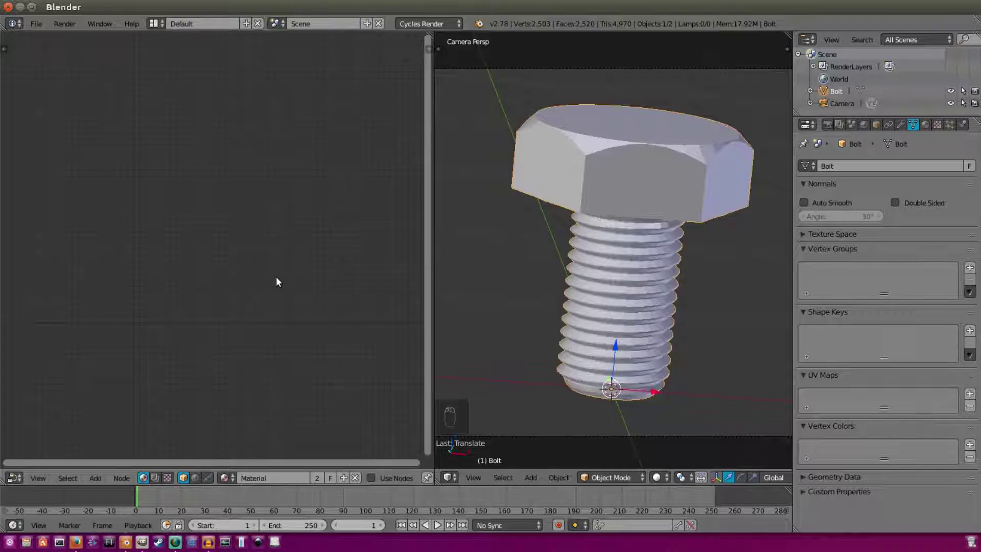
pyautogui.click(370, 479)
pyautogui.scroll(7, 173, 233)
pyautogui.moveTo(163, 168); pyautogui.dragTo(309, 167, button='middle')
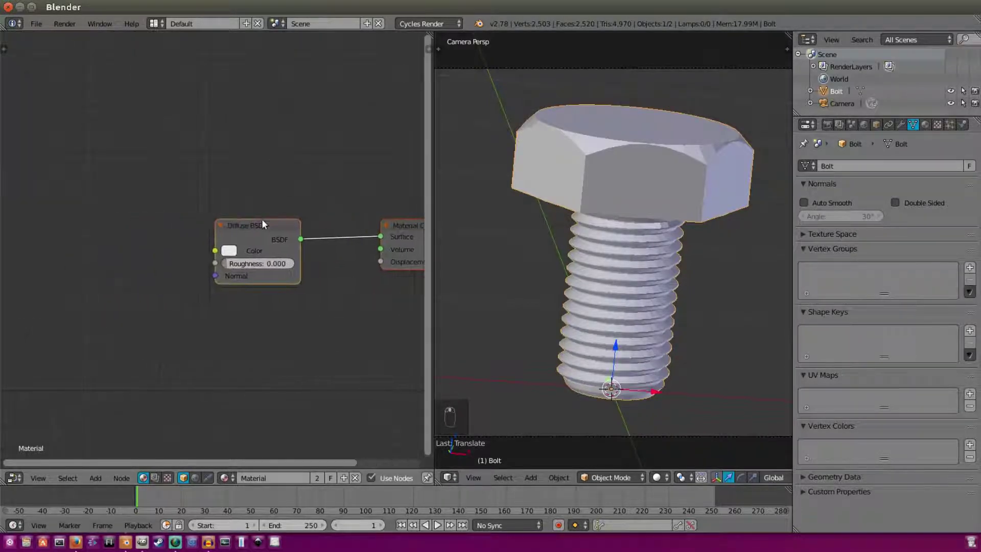
pyautogui.scroll(-2, 245, 170)
pyautogui.moveTo(243, 228); pyautogui.dragTo(247, 229)
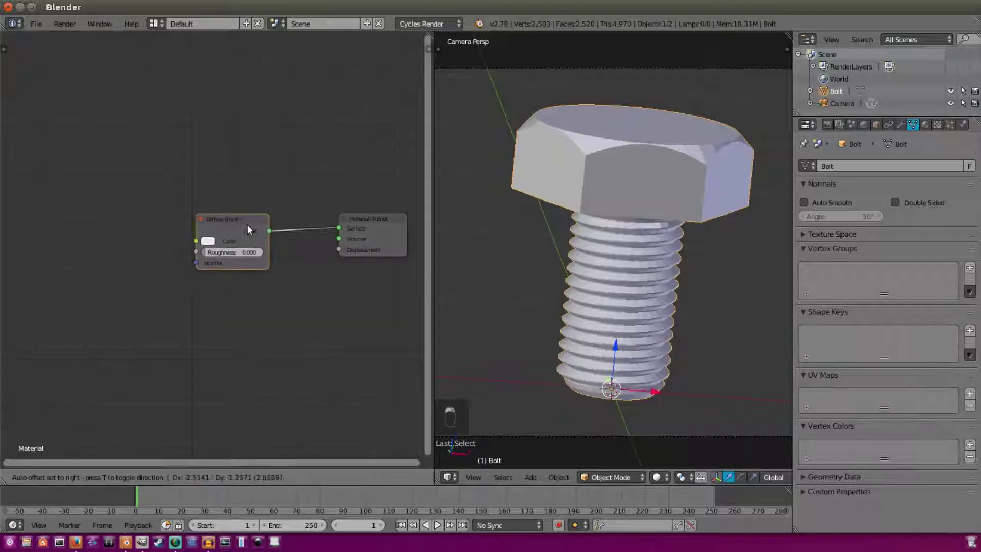
pyautogui.click(248, 228)
# Add an Image Texture node and connect its Color output to the Diffuse BSDF's Color input.
pyautogui.click(96, 478)
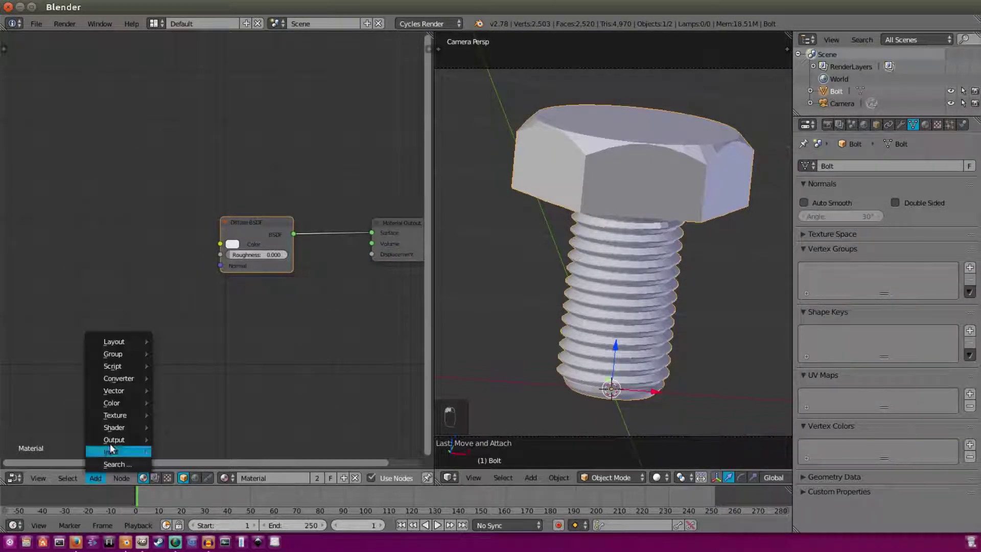
pyautogui.click(95, 478)
pyautogui.click(96, 478)
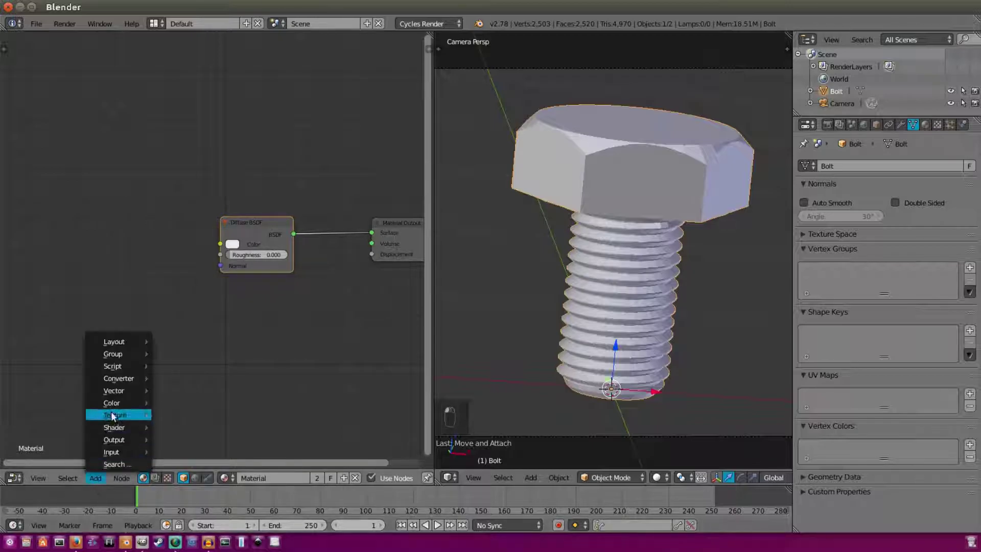
pyautogui.moveTo(112, 414)
pyautogui.click(189, 321)
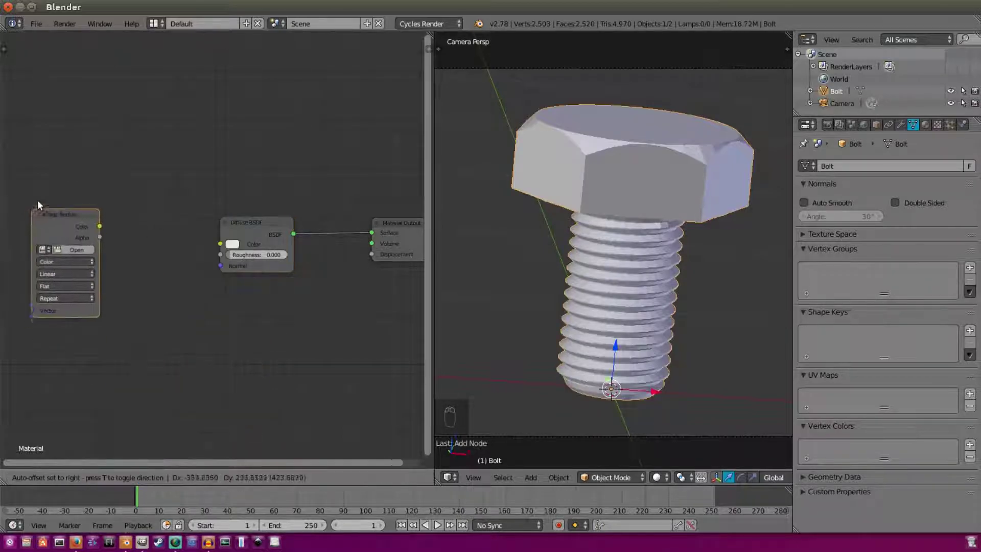
pyautogui.click(51, 188)
pyautogui.moveTo(115, 211); pyautogui.dragTo(218, 245)
pyautogui.moveTo(85, 216); pyautogui.dragTo(62, 246)
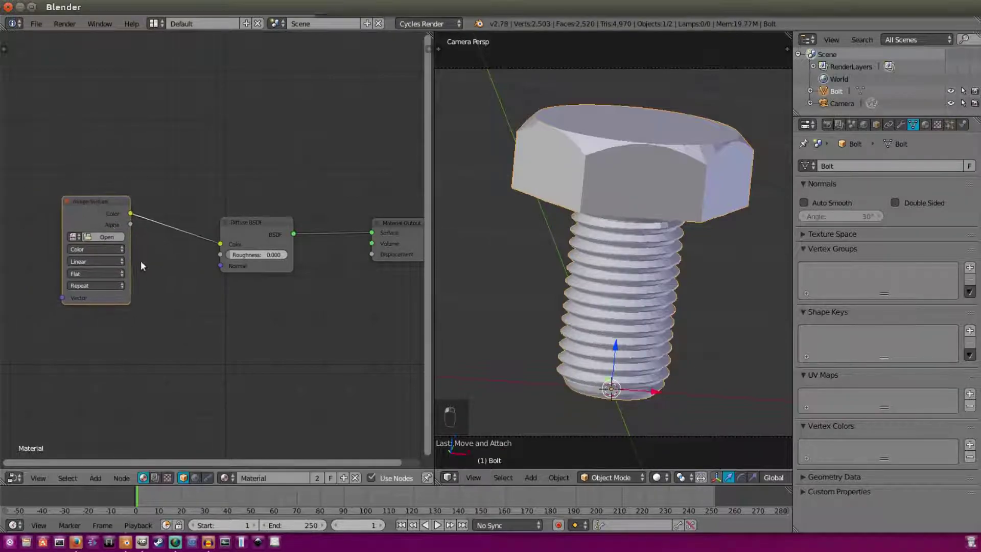
# Load DSC_4409.JPG into the Image Texture node and space out the Image Texture and Diffuse BSDF nodes.
pyautogui.click(105, 249)
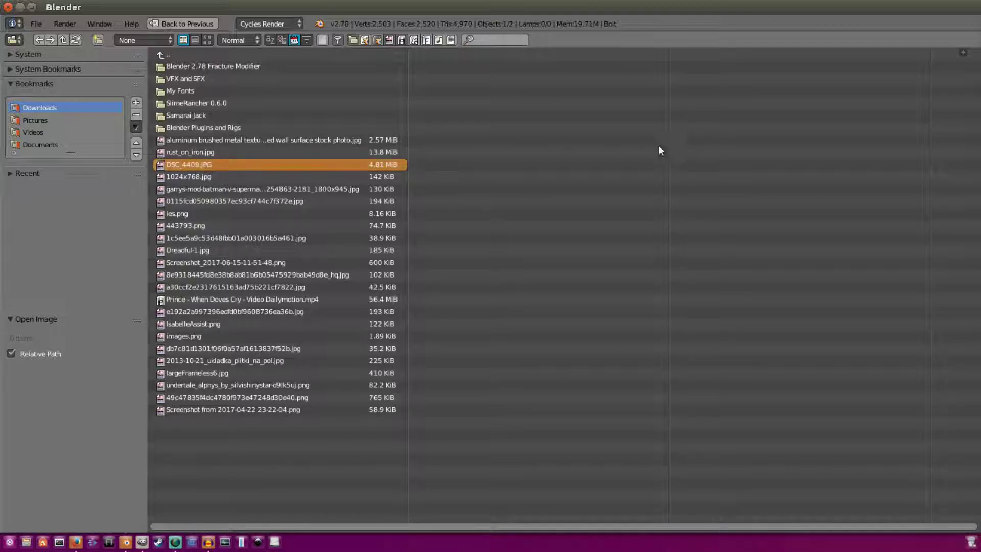
pyautogui.press('Return')
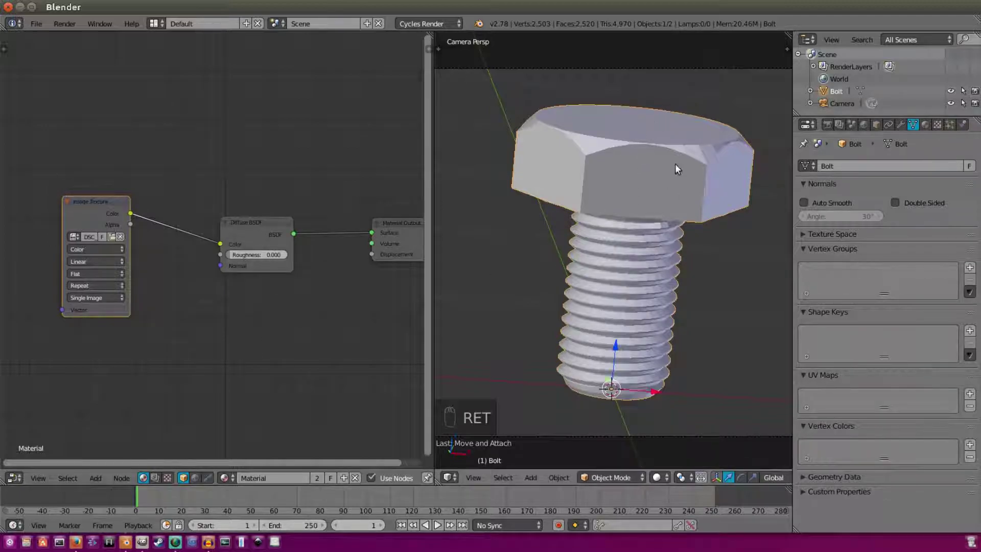
pyautogui.keyDown('shift'); pyautogui.moveTo(537, 228); pyautogui.dragTo(514, 240, button='middle'); pyautogui.keyUp('shift')
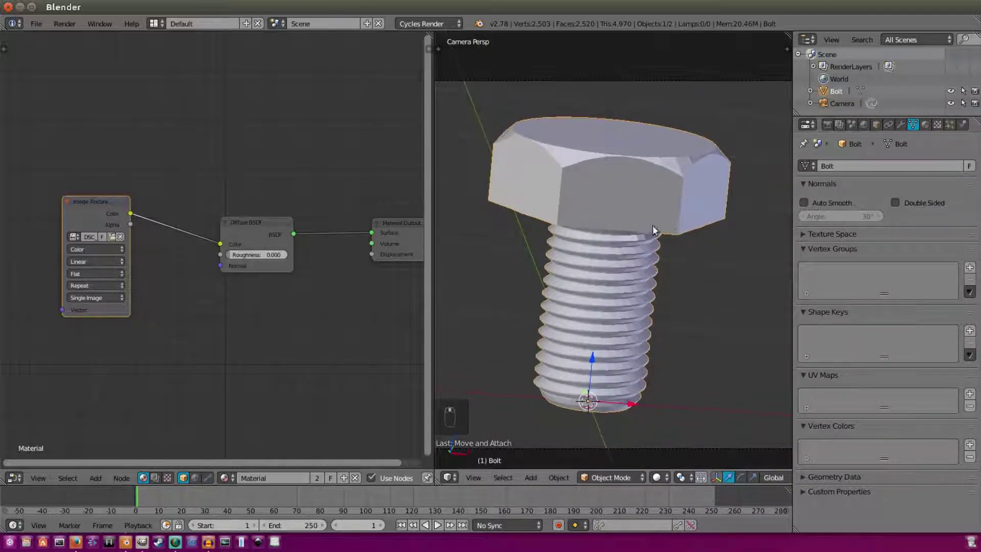
pyautogui.scroll(-2, 664, 217)
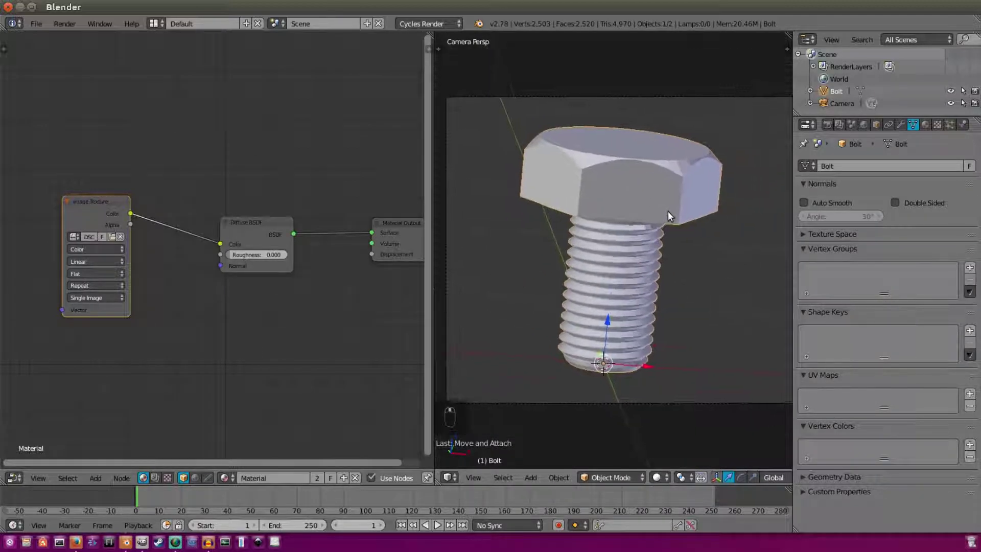
pyautogui.scroll(1, 600, 242)
pyautogui.moveTo(109, 210); pyautogui.dragTo(60, 187)
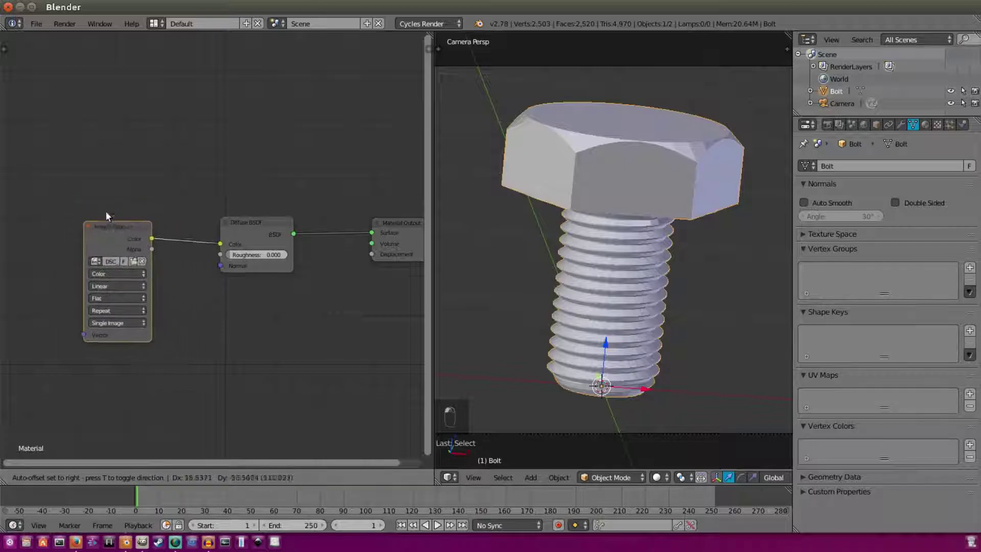
pyautogui.moveTo(271, 222); pyautogui.dragTo(268, 225)
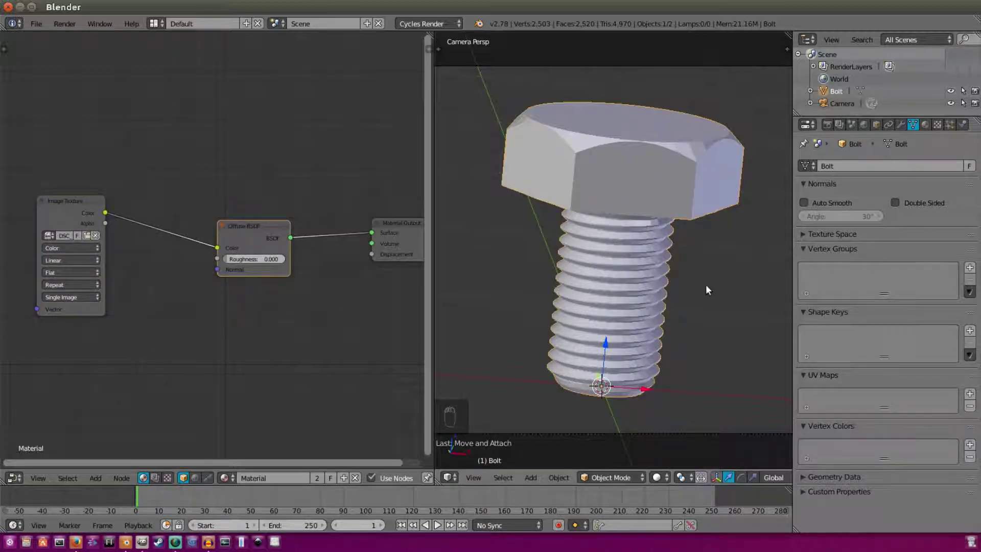
# Split the 3D view horizontally and turn the lower area into a UV/Image Editor.
pyautogui.scroll(-1, 684, 263)
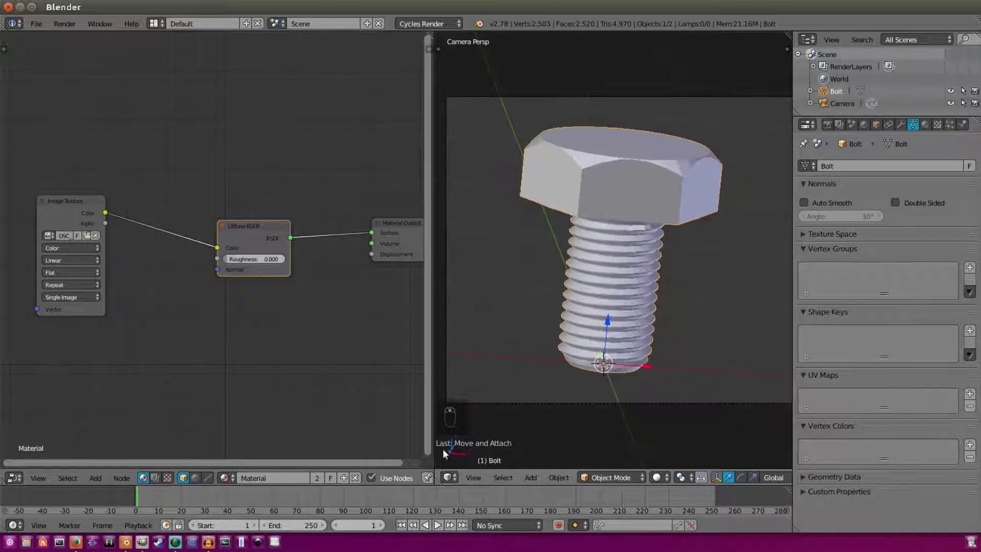
pyautogui.moveTo(437, 479); pyautogui.dragTo(442, 244)
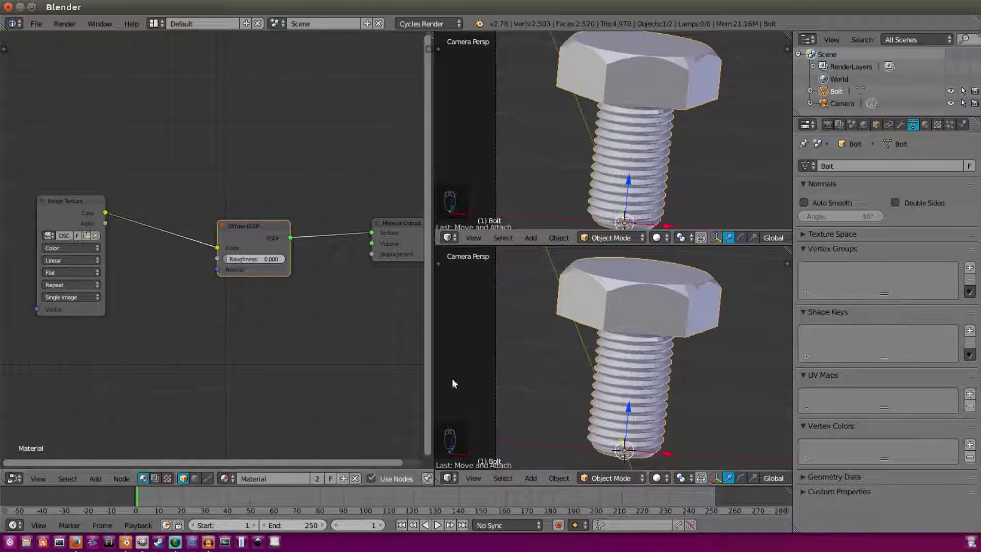
pyautogui.click(451, 477)
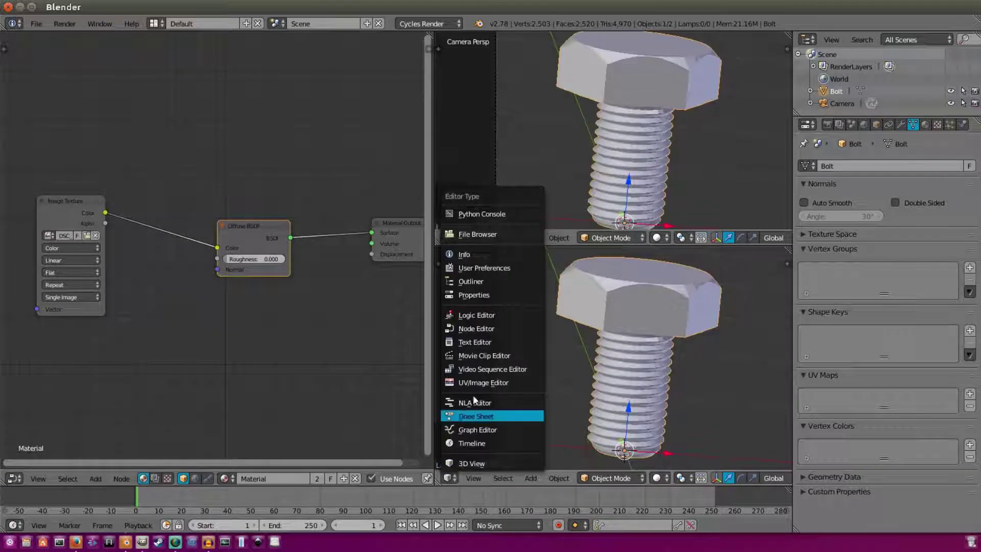
pyautogui.click(454, 384)
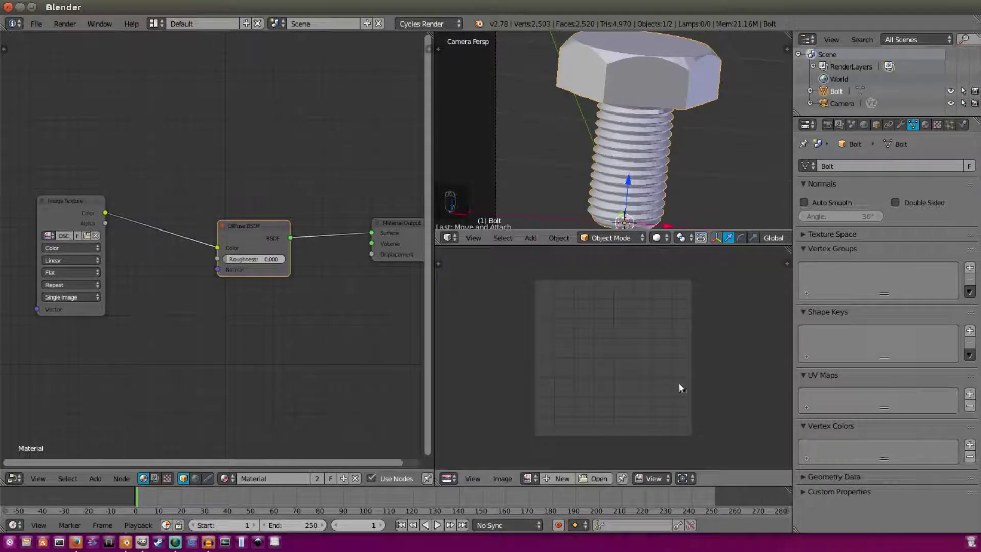
pyautogui.scroll(1, 562, 340)
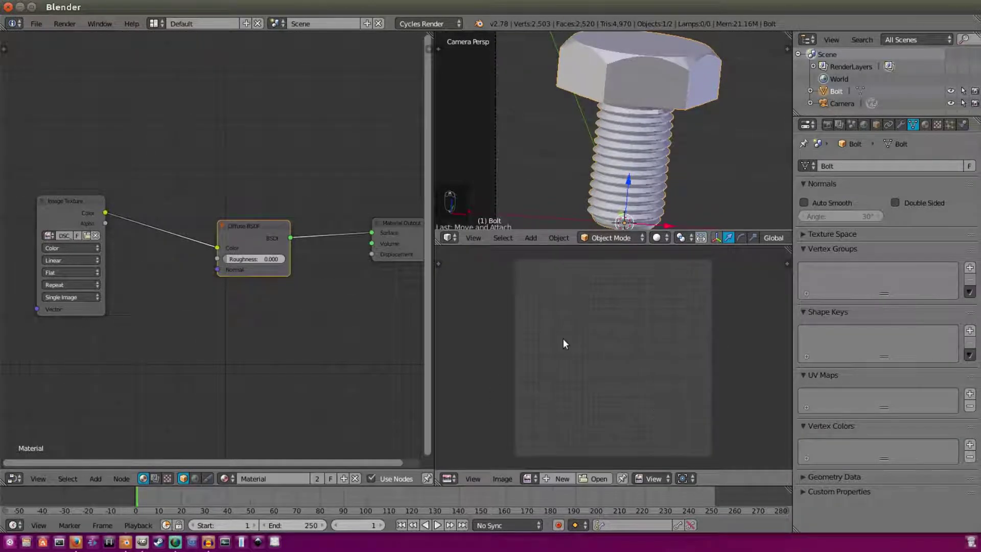
# Display the already loaded DSC_4409.JPG in the UV/Image Editor and fit the whole image in view.
pyautogui.click(527, 478)
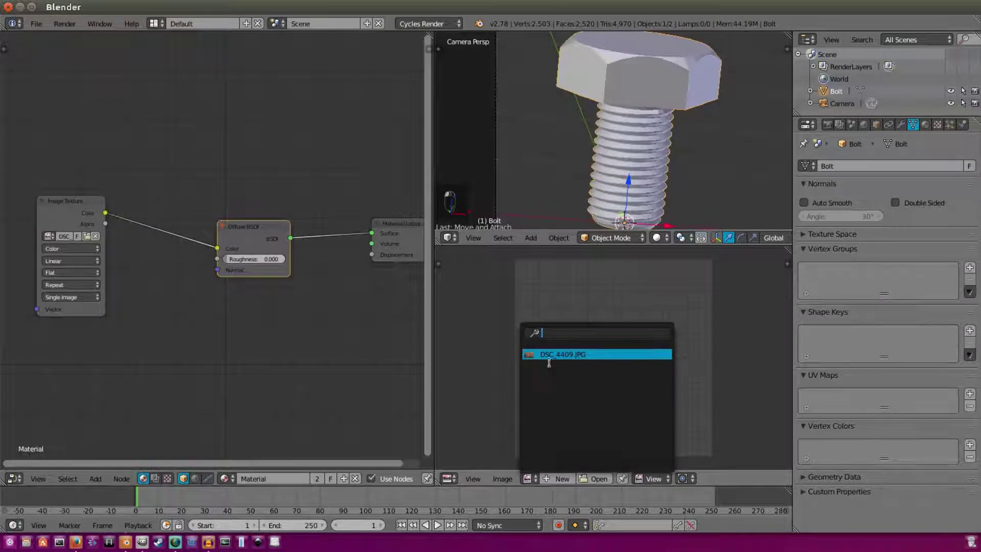
pyautogui.click(571, 352)
pyautogui.scroll(-3, 603, 353)
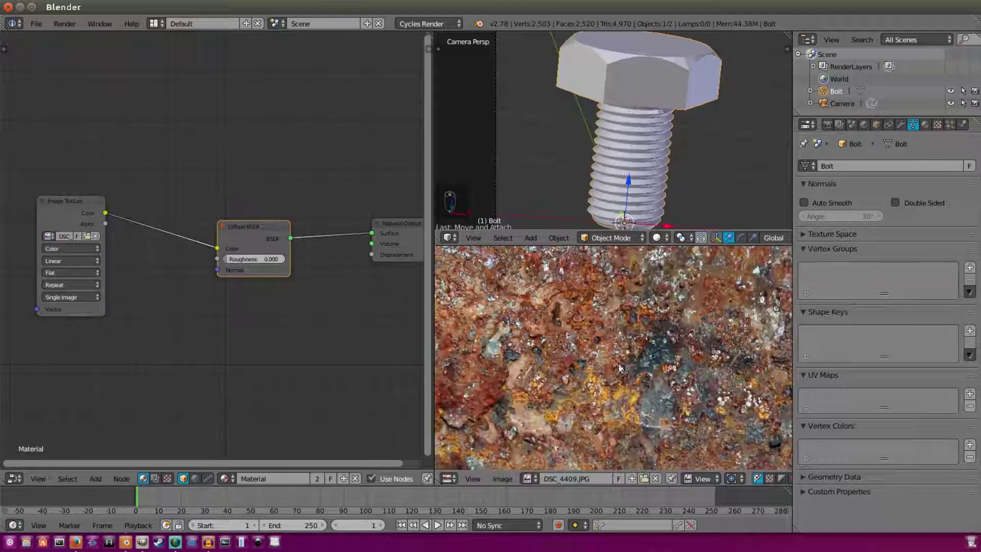
pyautogui.scroll(3, 619, 353)
pyautogui.scroll(-3, 619, 352)
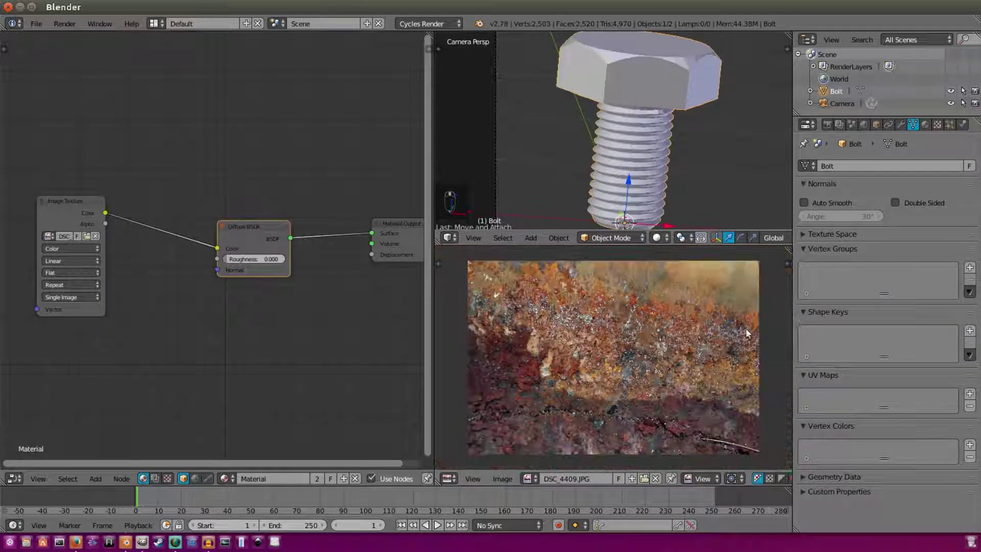
# Put the bolt in Edit Mode and remove doubles across the whole mesh.
pyautogui.scroll(-2, 660, 102)
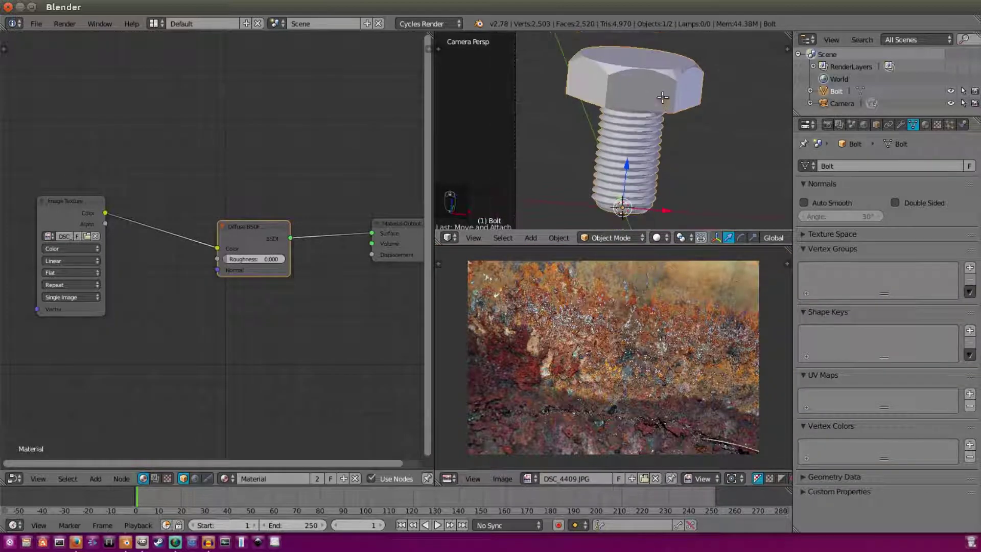
pyautogui.press('Tab')
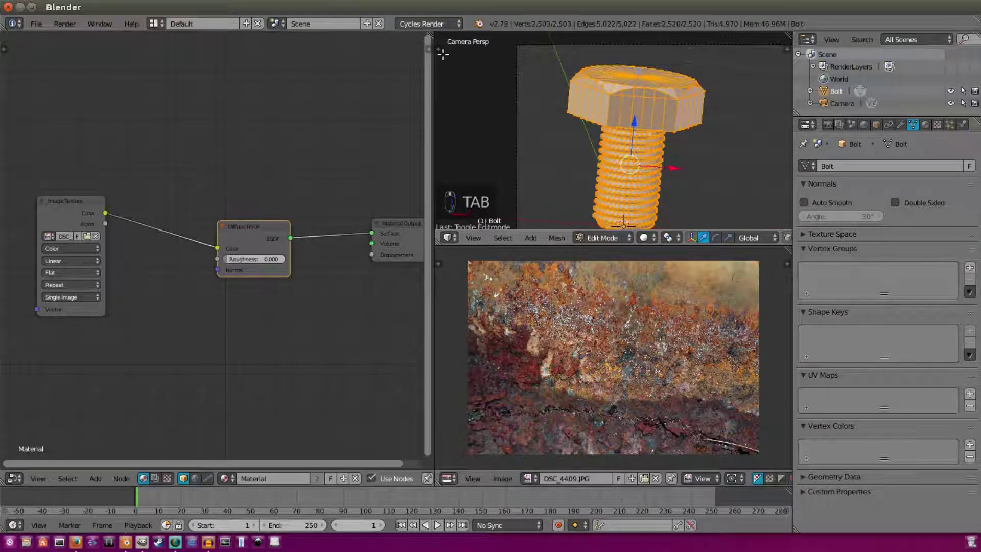
pyautogui.press('t')
pyautogui.click(440, 42)
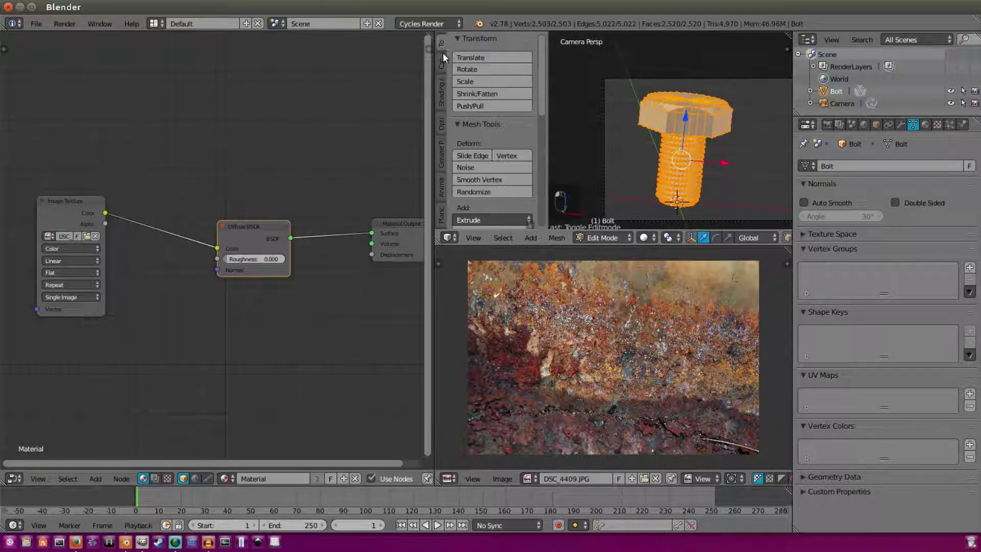
pyautogui.scroll(-10, 494, 73)
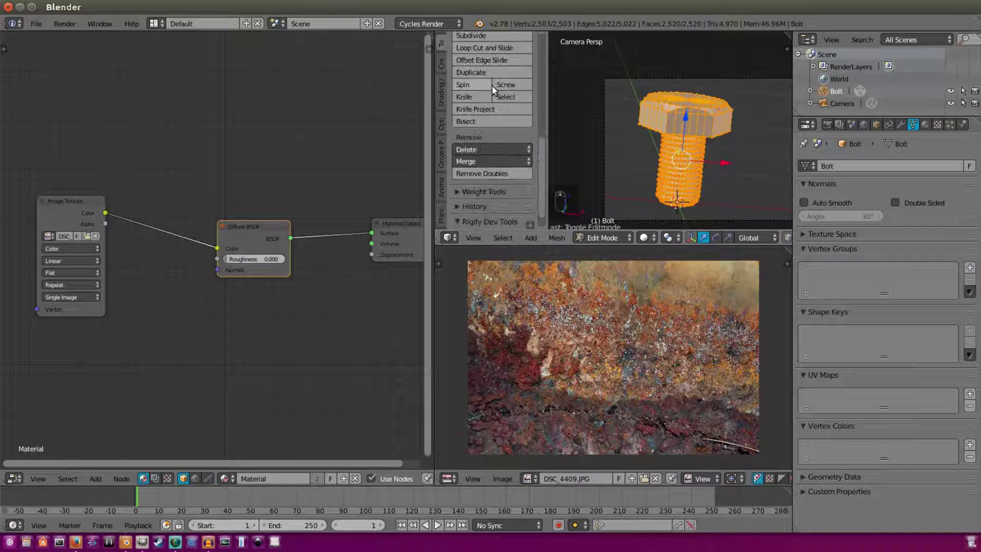
pyautogui.click(464, 150)
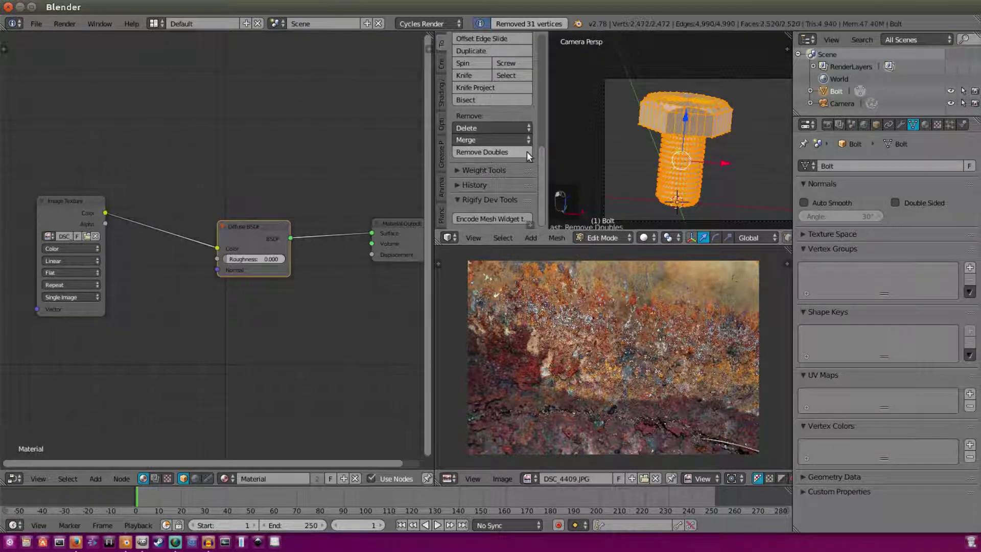
# Examine the bolt's thread and head mesh up close from below and above.
pyautogui.scroll(5, 679, 154)
pyautogui.moveTo(683, 152); pyautogui.dragTo(664, 89, button='middle')
pyautogui.scroll(4, 657, 106)
pyautogui.scroll(10, 658, 105)
pyautogui.click(485, 151)
pyautogui.scroll(-2, 628, 127)
pyautogui.scroll(-2, 638, 84)
pyautogui.scroll(-3, 645, 110)
pyautogui.scroll(5, 662, 87)
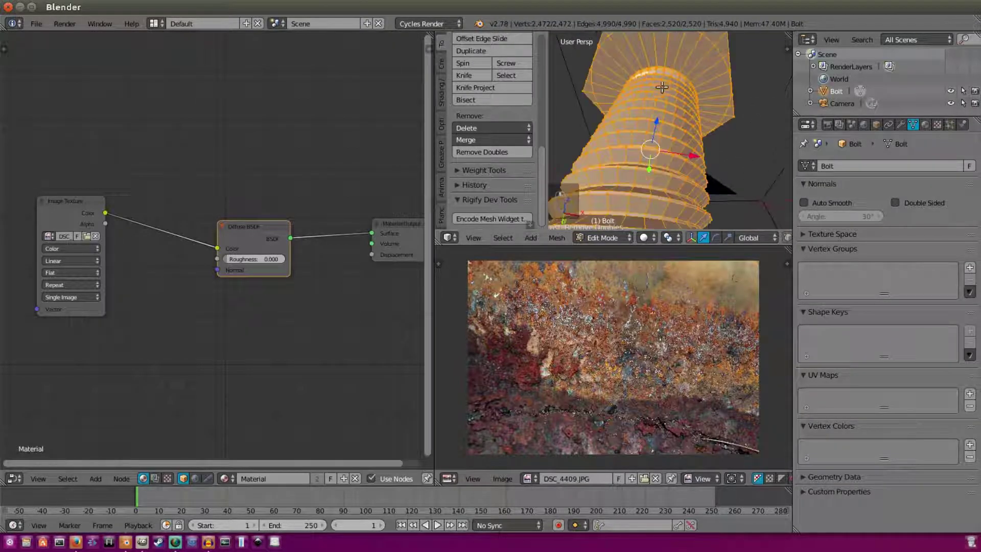
pyautogui.moveTo(698, 52); pyautogui.dragTo(695, 107, button='middle')
pyautogui.moveTo(713, 69)
pyautogui.mouseDown(button='middle')
pyautogui.moveTo(722, 107)
pyautogui.moveTo(693, 112)
pyautogui.moveTo(691, 151)
pyautogui.mouseUp(button='middle')
# Try to move a single vertex on the rim of the bolt head's top.
pyautogui.rightClick(692, 152)
pyautogui.press('g')
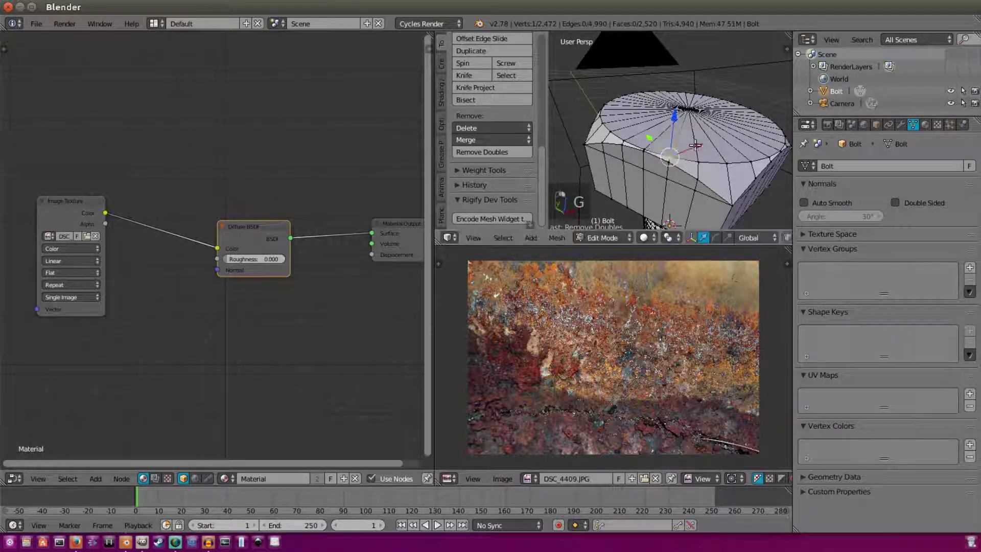
pyautogui.press('g')
pyautogui.rightClick(705, 132)
# Reselect all of the bolt's vertices and return to the camera view in Edit Mode.
pyautogui.press('a')
pyautogui.press('a')
pyautogui.press('a')
pyautogui.scroll(-6, 700, 135)
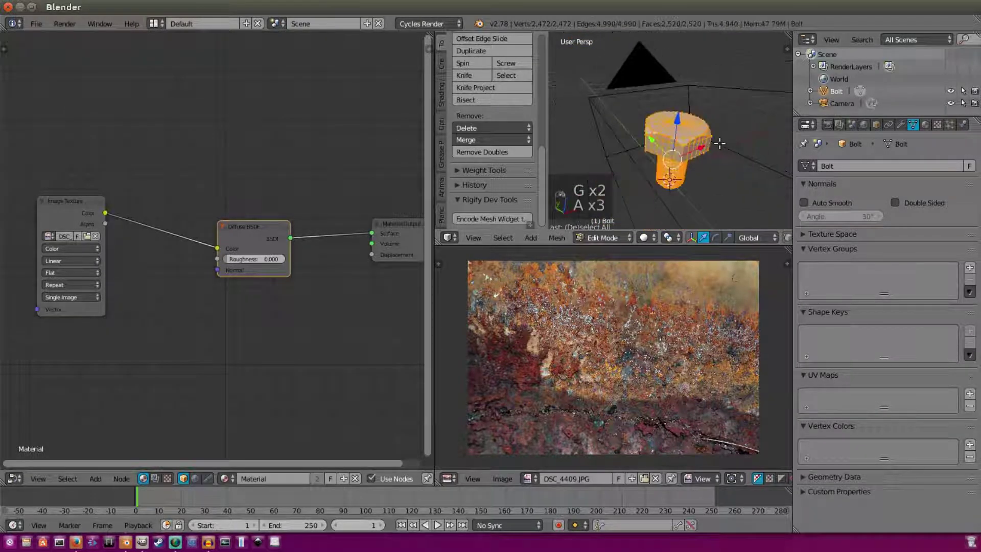
pyautogui.press('KP_0')
pyautogui.press('a')
pyautogui.press('a')
pyautogui.press('a')
pyautogui.press('a')
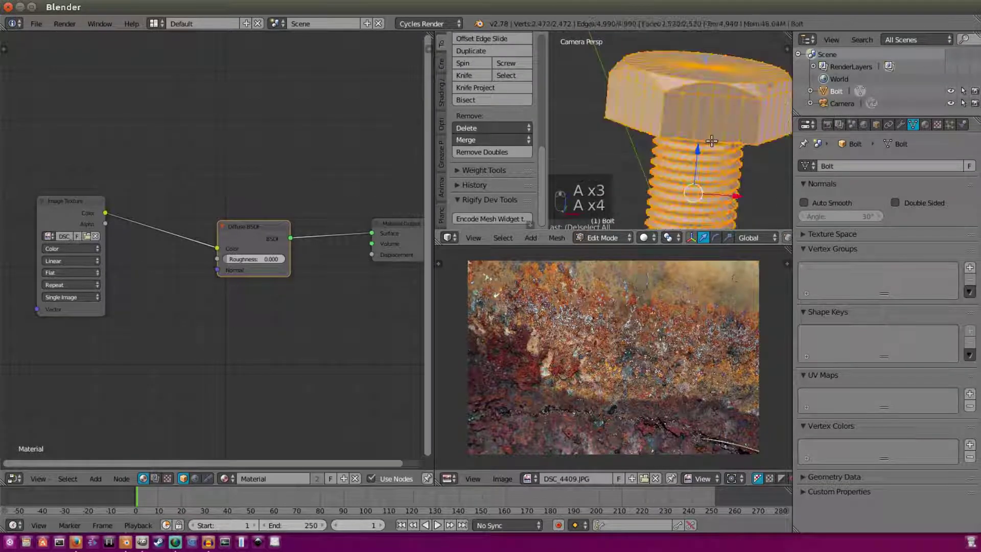
pyautogui.scroll(-4, 664, 120)
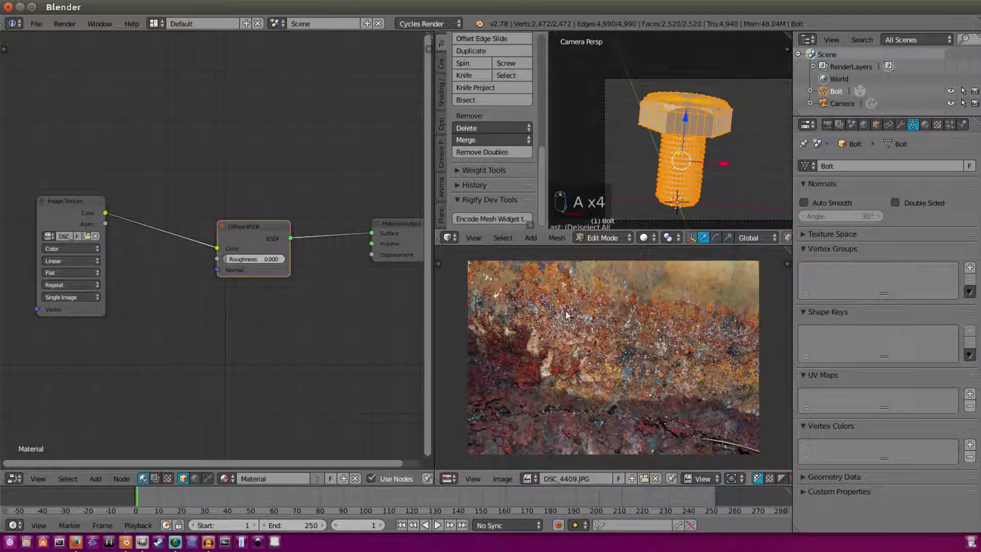
pyautogui.press('Tab')
pyautogui.press('Tab')
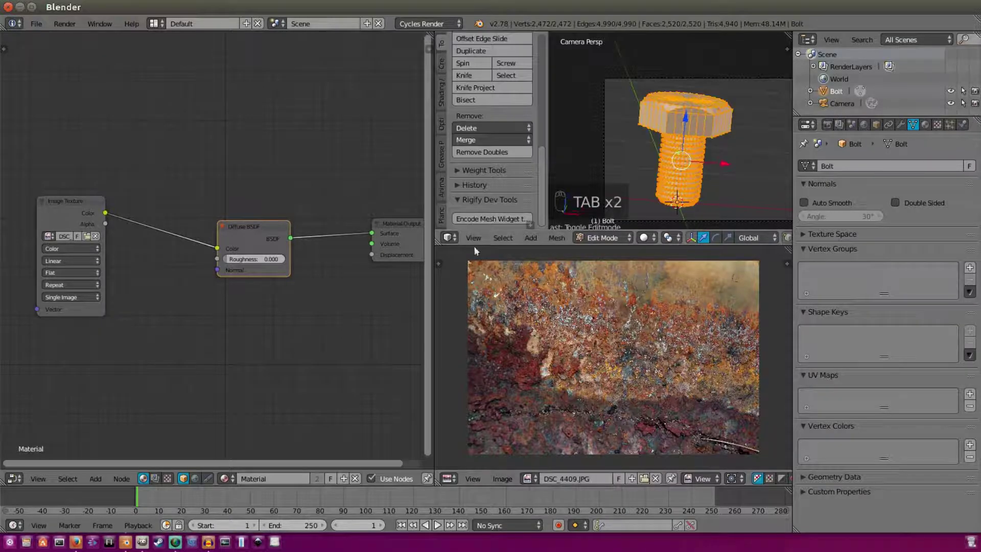
# Unwrap the whole bolt with Smart UV Project, using an angle limit of 66 and an island margin of 0.
pyautogui.scroll(2, 709, 77)
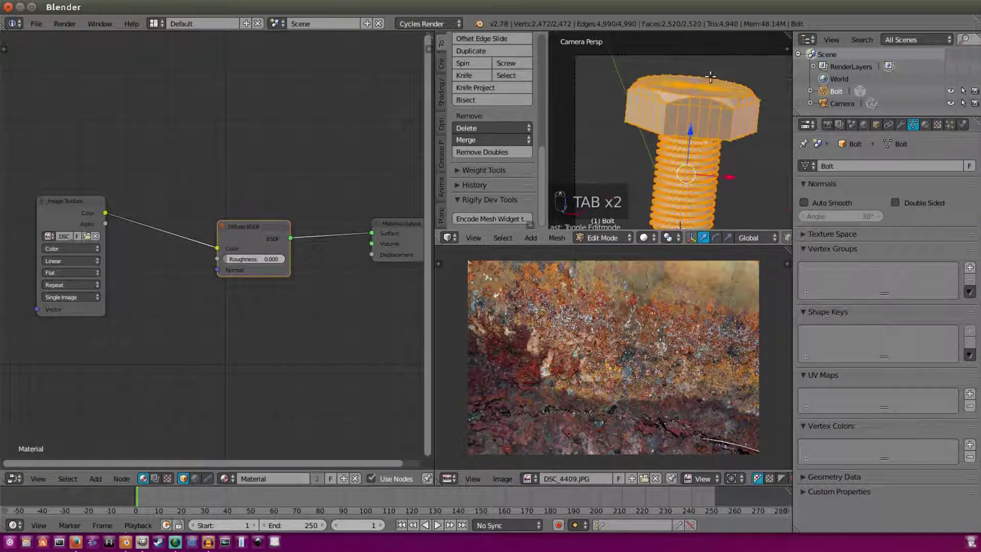
pyautogui.press('u')
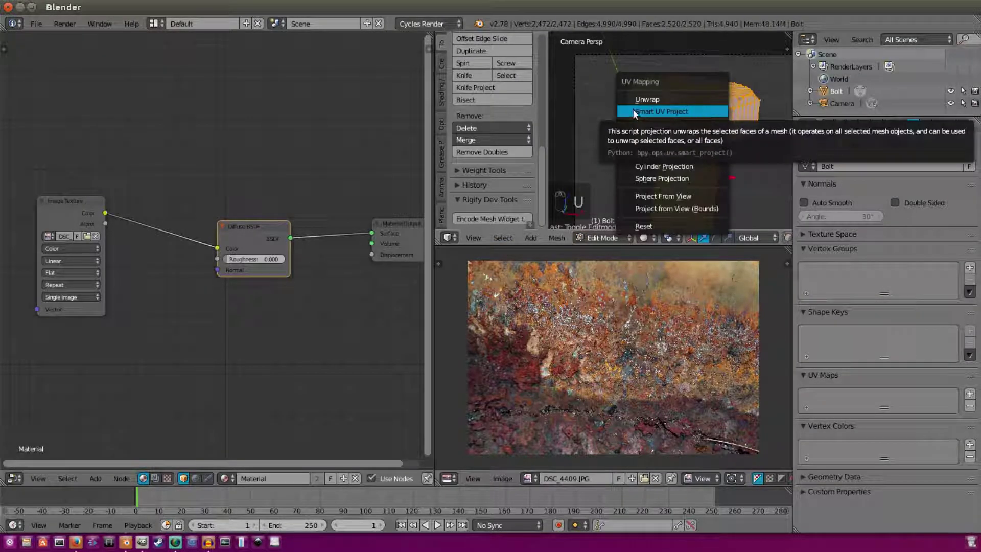
pyautogui.click(708, 110)
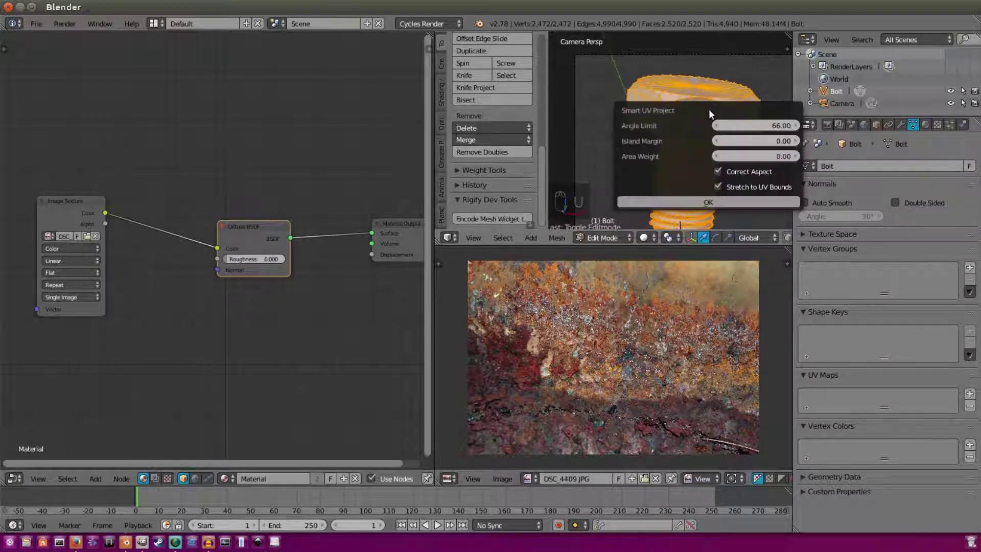
pyautogui.click(702, 202)
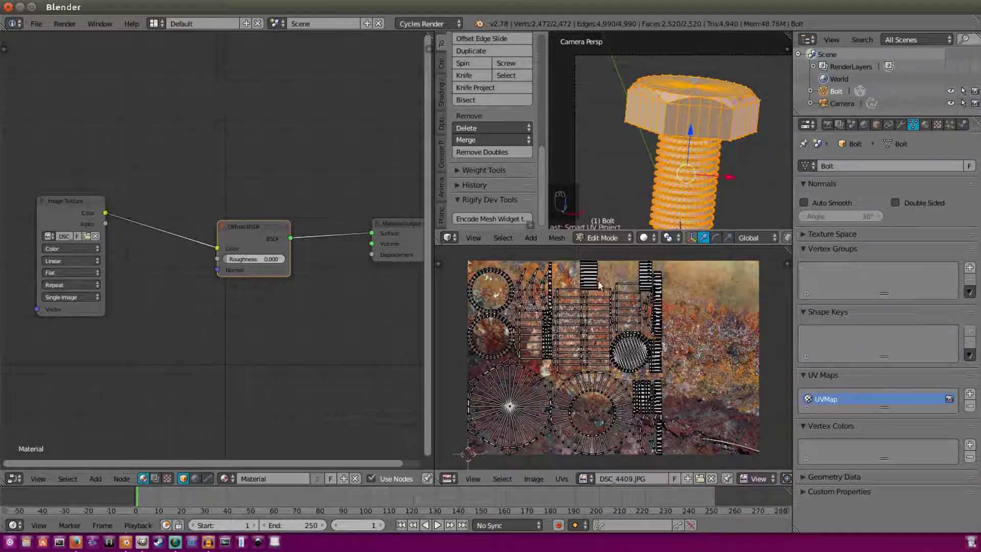
# Select all of the bolt's UV islands and try to move them over the rust image.
pyautogui.press('a')
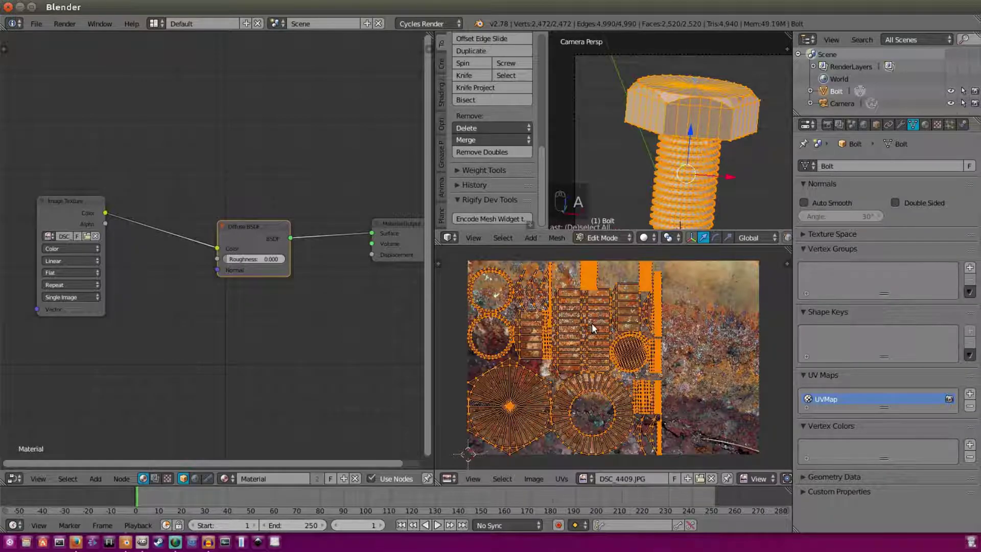
pyautogui.press('g')
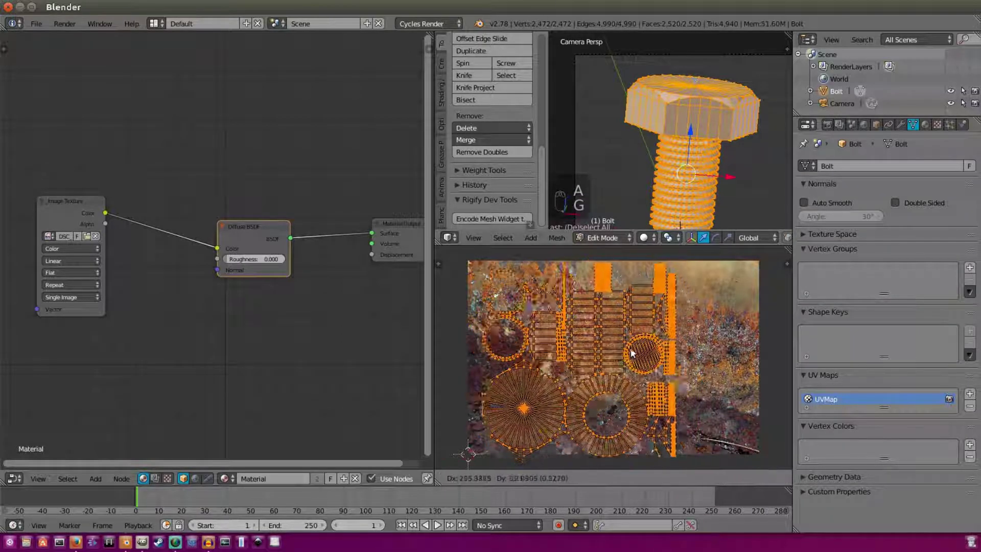
pyautogui.rightClick(670, 136)
# Set the viewport shading to Texture and inspect the textured bolt head in Object Mode.
pyautogui.scroll(3, 670, 135)
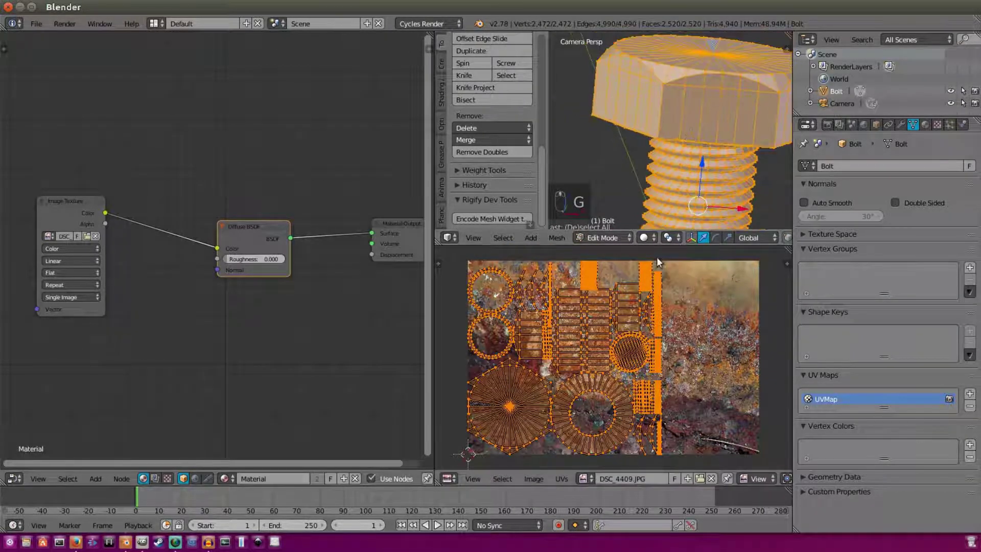
pyautogui.click(645, 237)
pyautogui.click(662, 169)
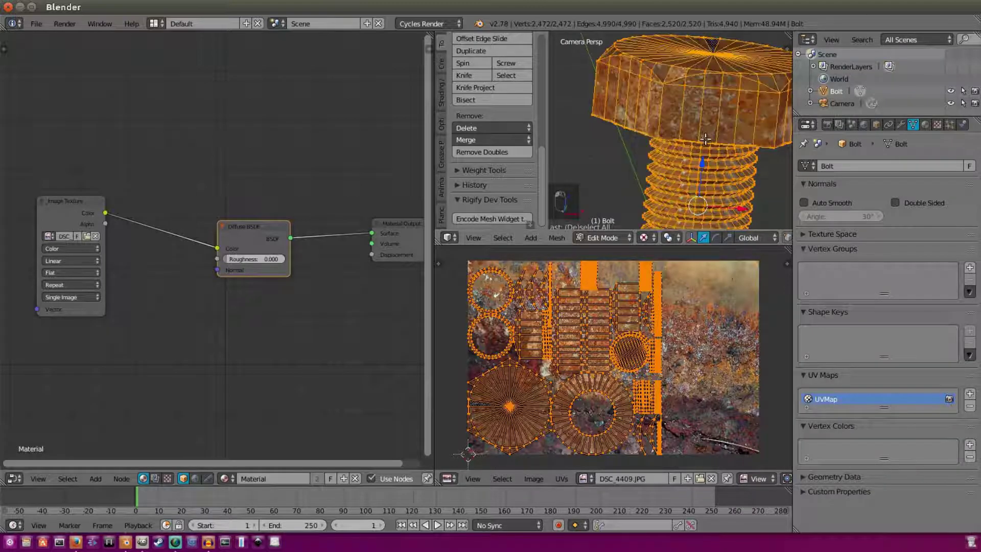
pyautogui.press('Tab')
pyautogui.moveTo(691, 132); pyautogui.dragTo(698, 182, button='middle')
pyautogui.scroll(6, 652, 111)
pyautogui.scroll(-4, 665, 115)
pyautogui.scroll(4, 722, 140)
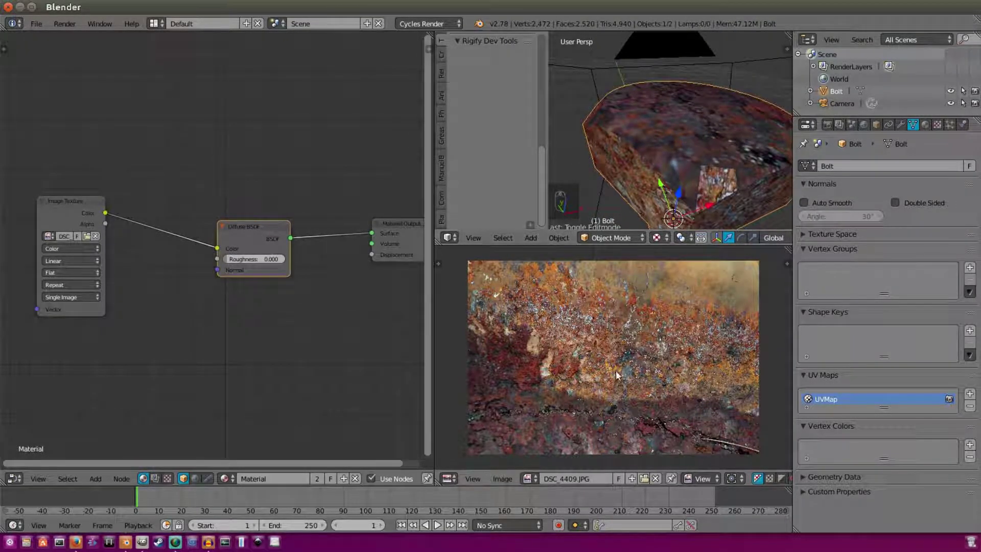
# Rotate the bolt's whole UV layout over the image and check the texture from the camera view.
pyautogui.press('Tab')
pyautogui.press('r')
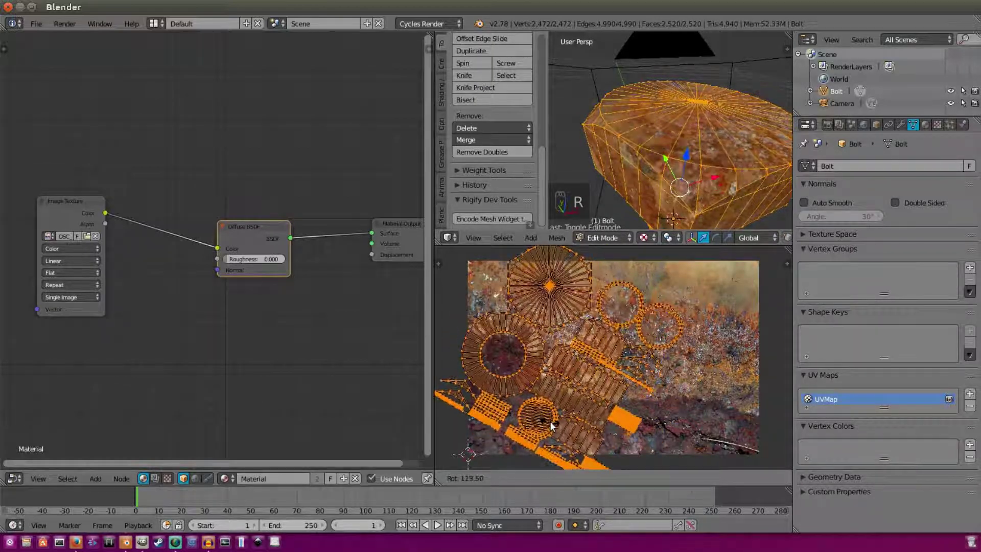
pyautogui.click(514, 421)
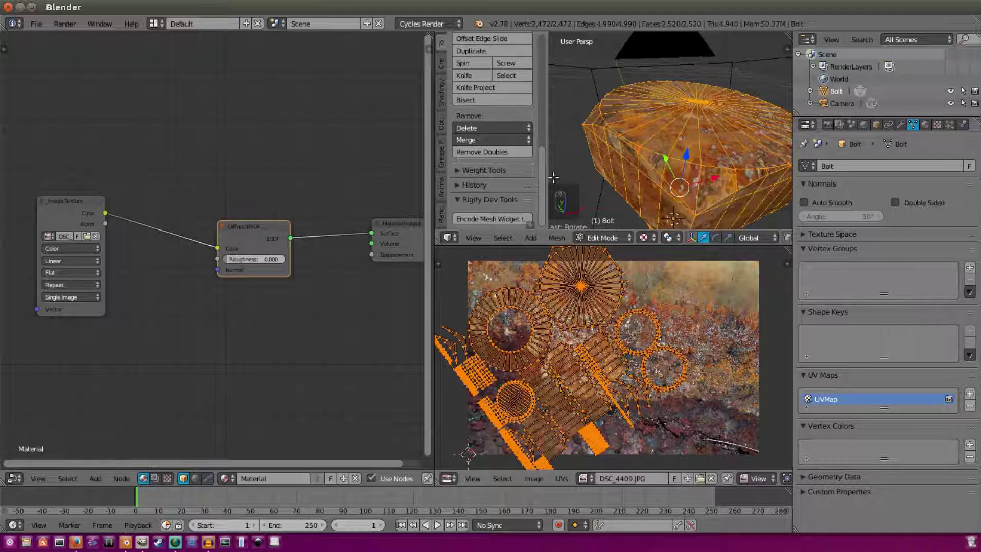
pyautogui.press('KP_0')
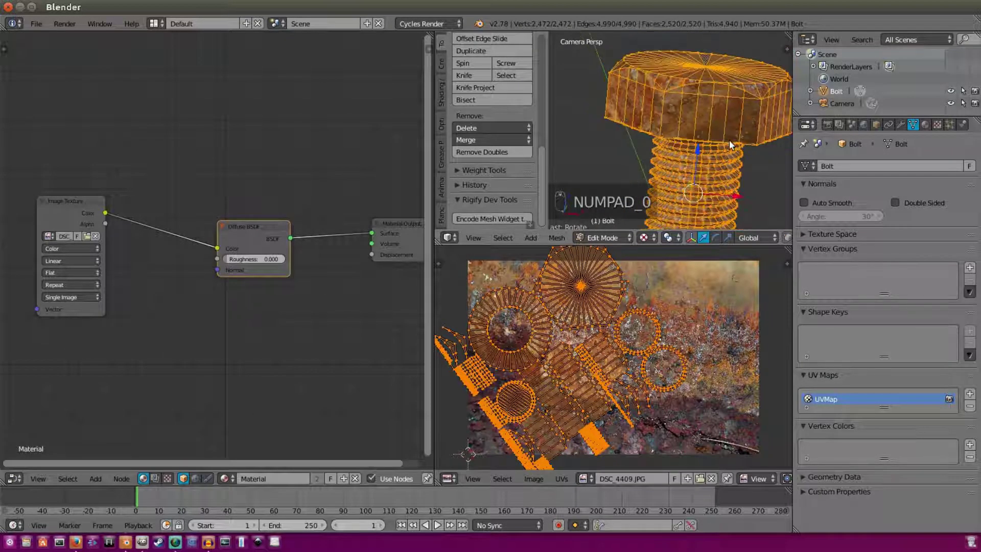
pyautogui.press('Tab')
pyautogui.press('Tab')
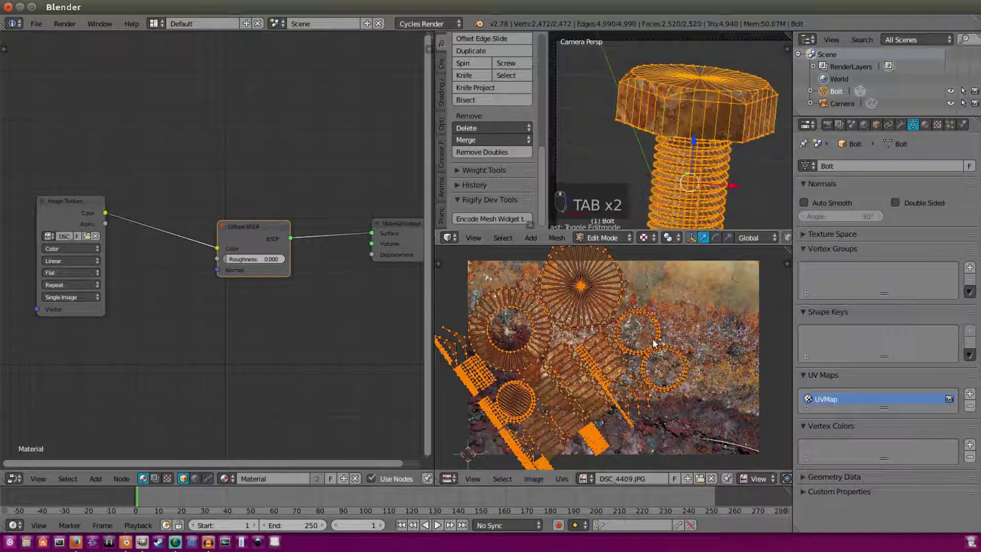
# Rotate the UV islands further until they align with the image edges, and view the bolt in Object Mode.
pyautogui.press('r')
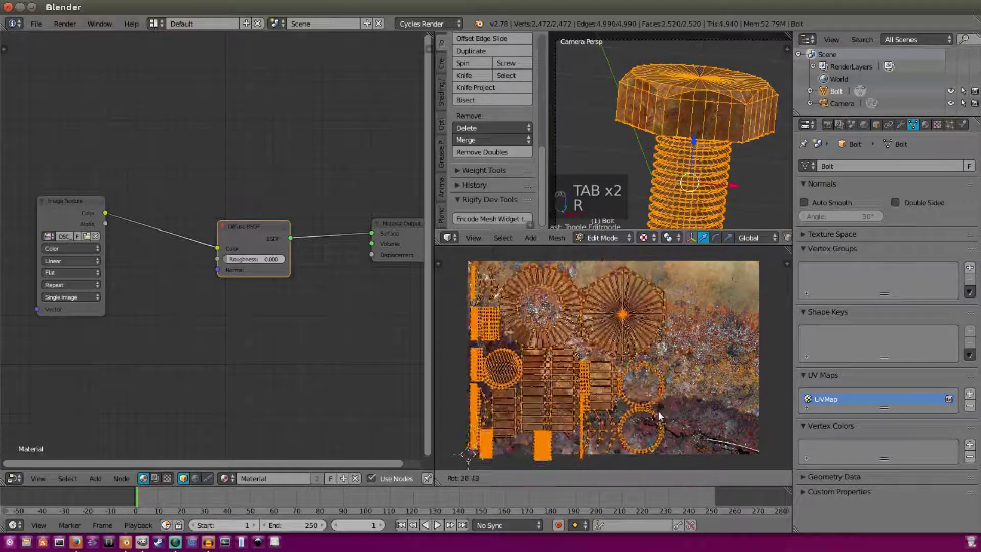
pyautogui.click(658, 411)
pyautogui.press('Tab')
pyautogui.scroll(-2, 703, 156)
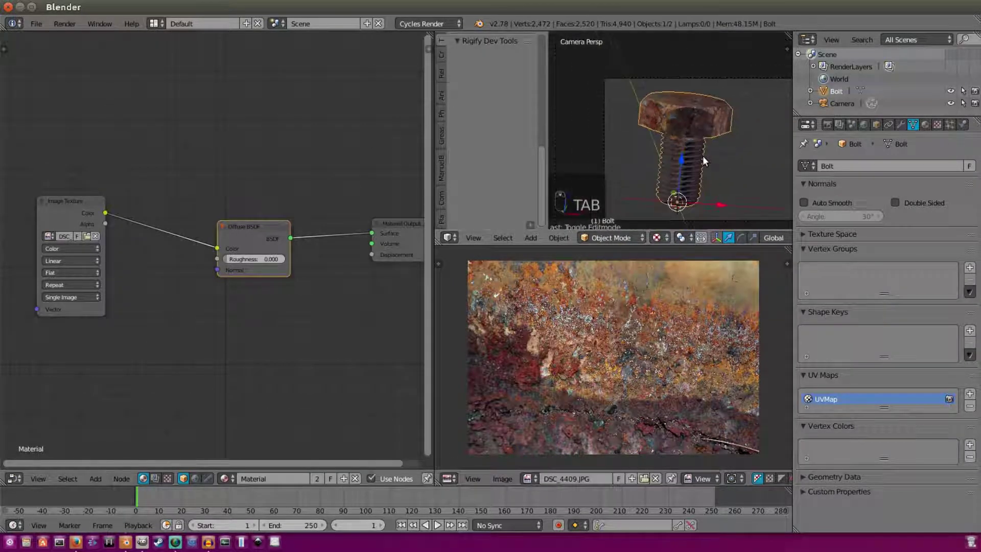
# Move all the bolt's UV islands over the rust image and inspect the head and threads in Object Mode.
pyautogui.press('Tab')
pyautogui.press('g')
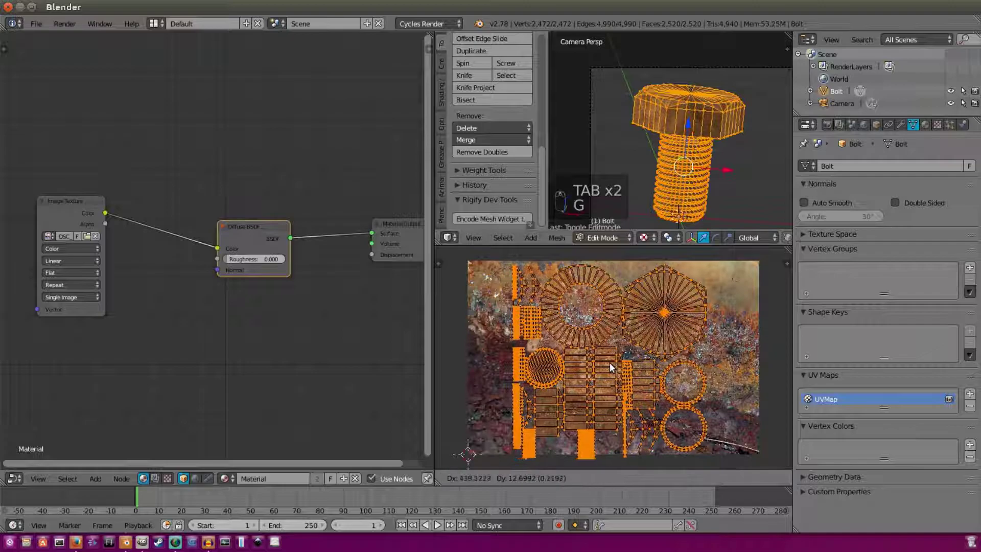
pyautogui.click(609, 362)
pyautogui.press('Tab')
pyautogui.moveTo(671, 115); pyautogui.dragTo(679, 135, button='middle')
pyautogui.scroll(8, 679, 135)
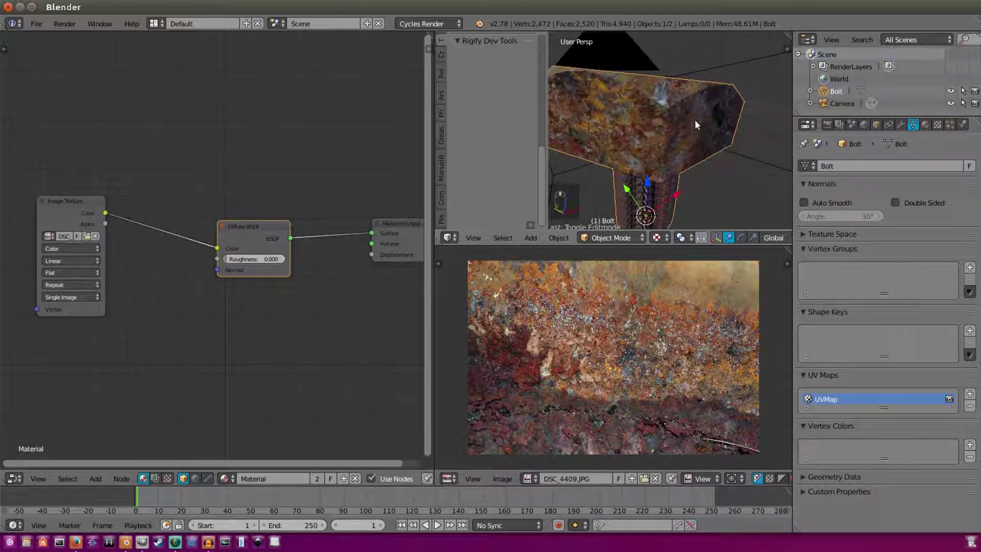
pyautogui.scroll(-5, 694, 119)
pyautogui.press('KP_Decimal')
pyautogui.moveTo(720, 112); pyautogui.dragTo(695, 149, button='middle')
pyautogui.scroll(-2, 695, 146)
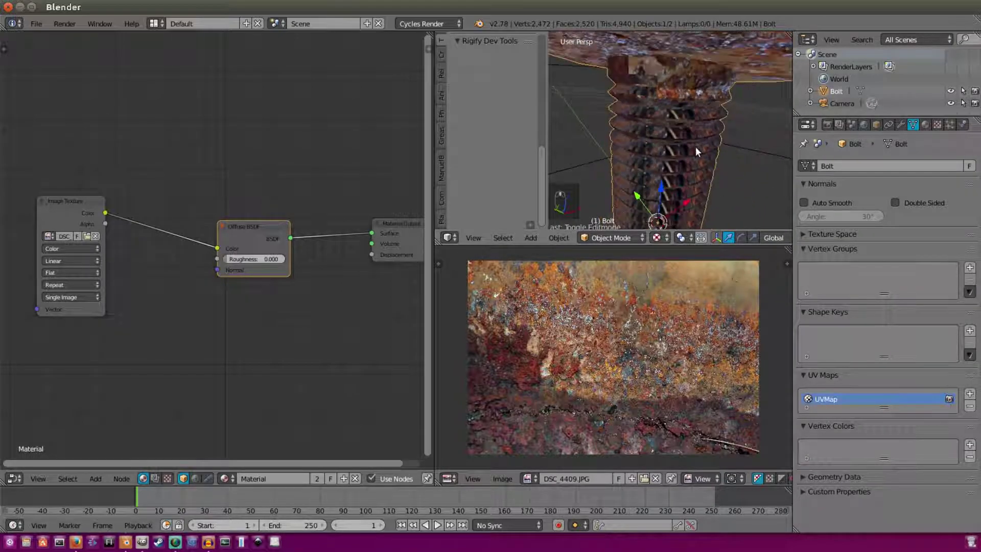
# In front orthographic view, box-select one thread ring near the top of the bolt's shank in Edit Mode.
pyautogui.press('Tab')
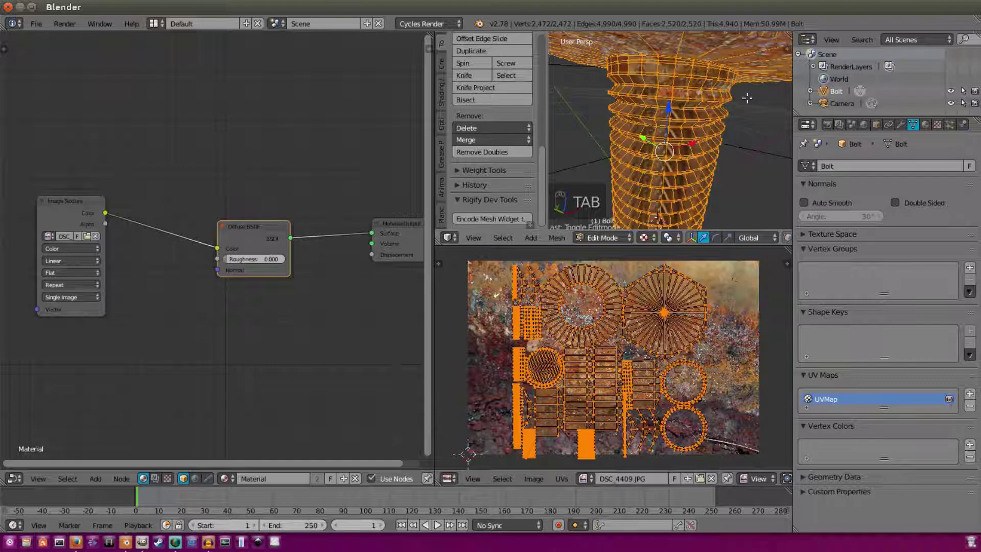
pyautogui.rightClick(683, 118)
pyautogui.scroll(2, 644, 129)
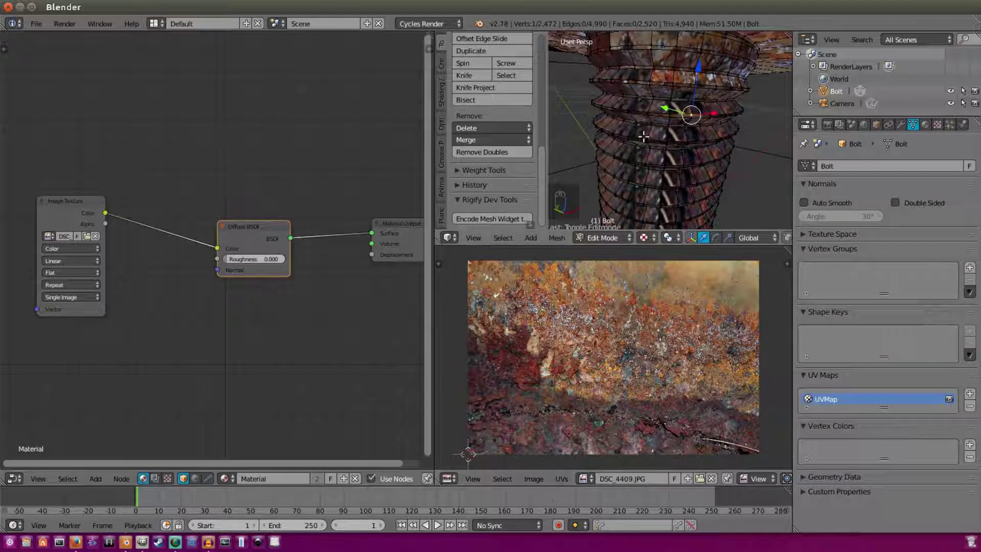
pyautogui.press('KP_5')
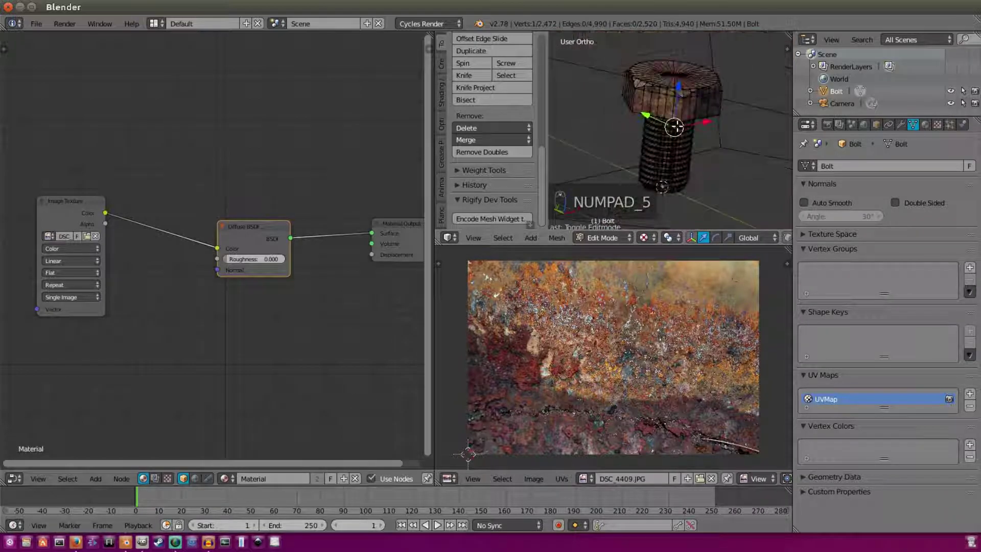
pyautogui.press('KP_1')
pyautogui.scroll(3, 656, 116)
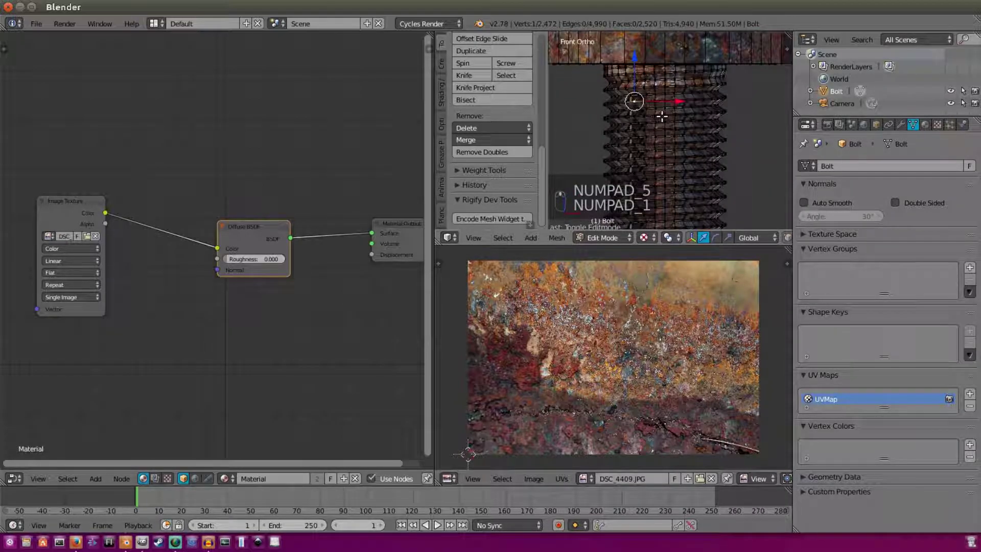
pyautogui.scroll(2, 661, 116)
pyautogui.press('b')
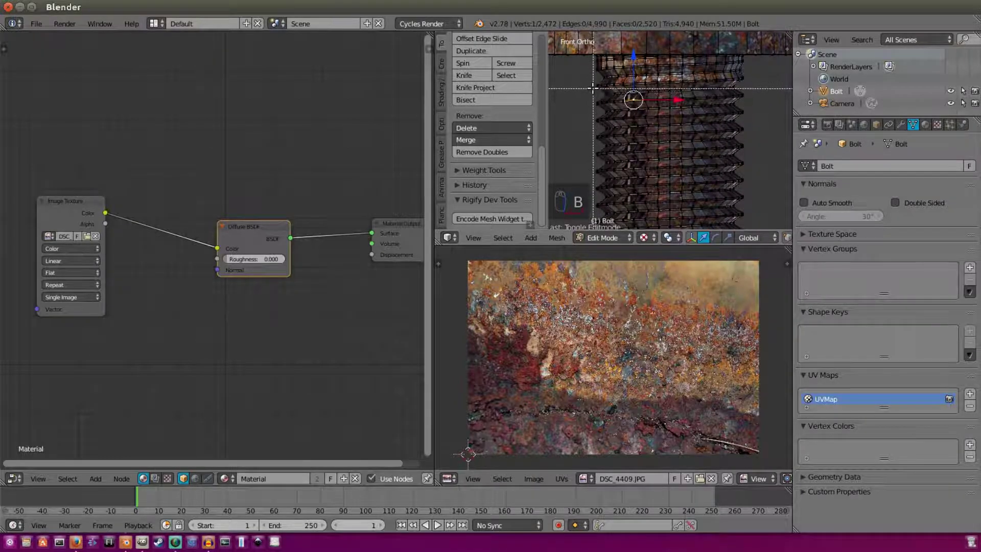
pyautogui.moveTo(592, 88); pyautogui.dragTo(753, 107)
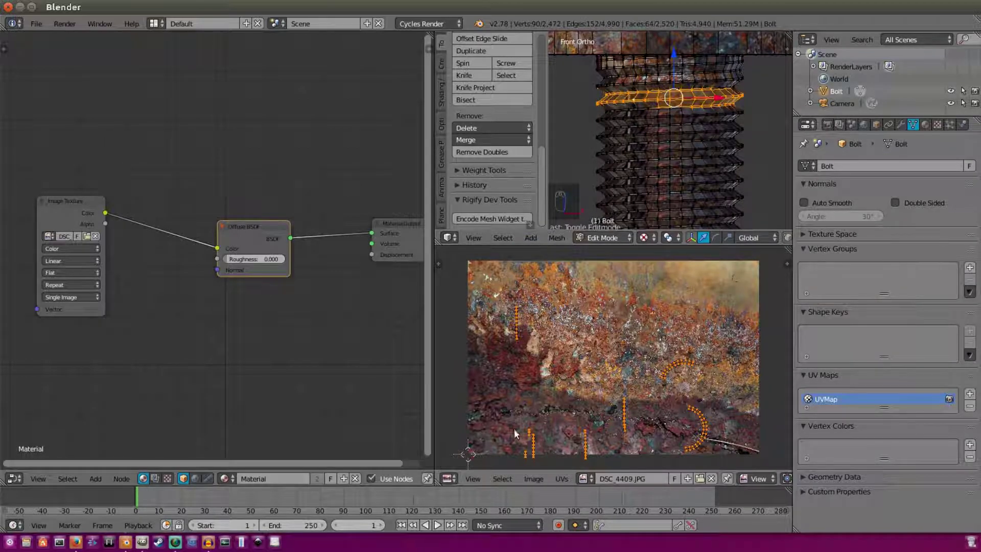
pyautogui.press('a')
pyautogui.press('a')
pyautogui.press('a')
pyautogui.press('a')
pyautogui.press('a')
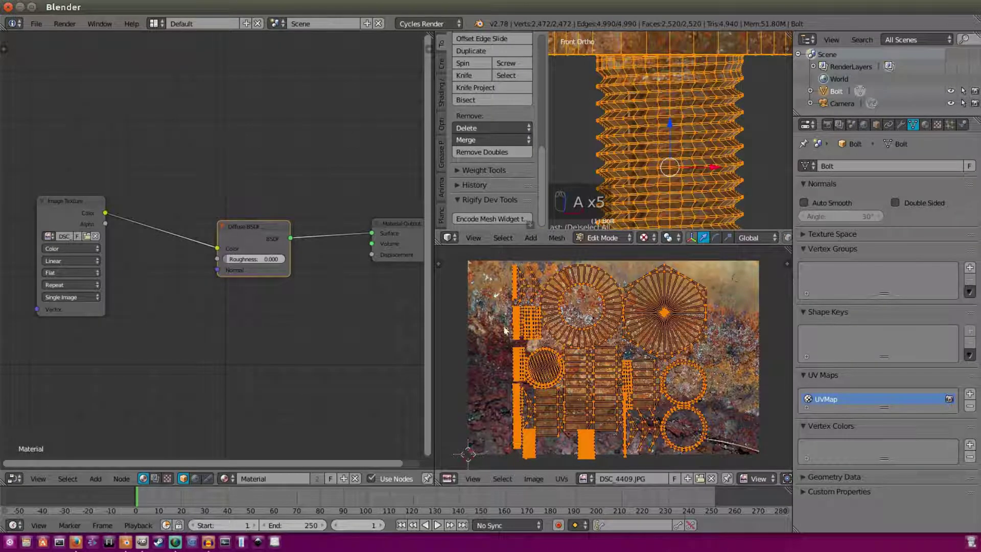
pyautogui.hotkey('ctrl', 'z')
pyautogui.hotkey('ctrl', 'z')
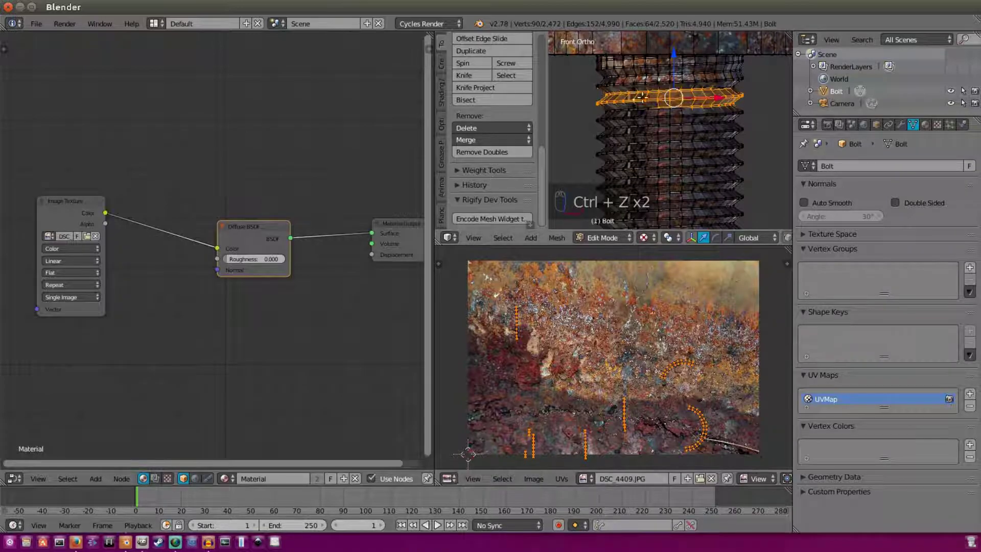
# Move the selected thread ring's UVs up over the rust image and return to Object Mode.
pyautogui.press('g')
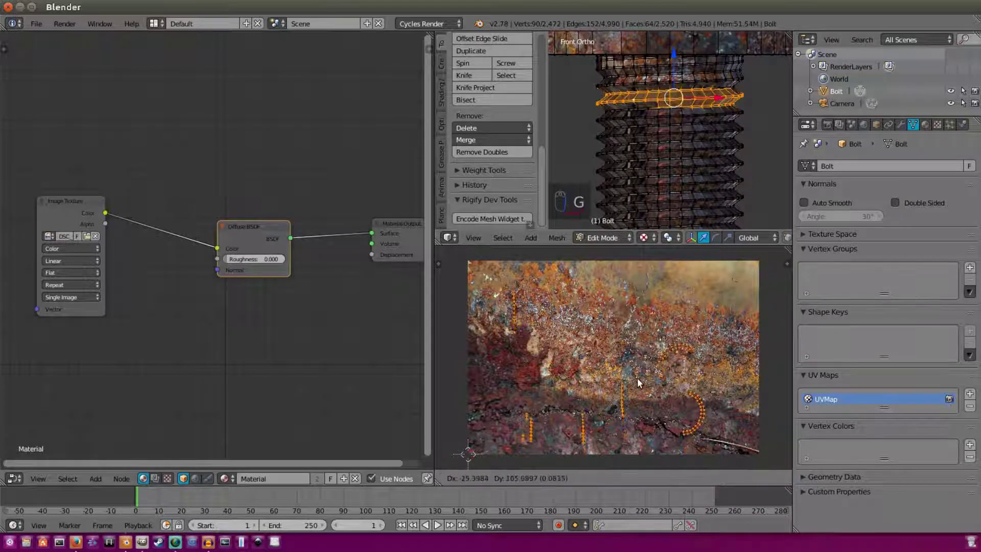
pyautogui.click(611, 353)
pyautogui.press('Tab')
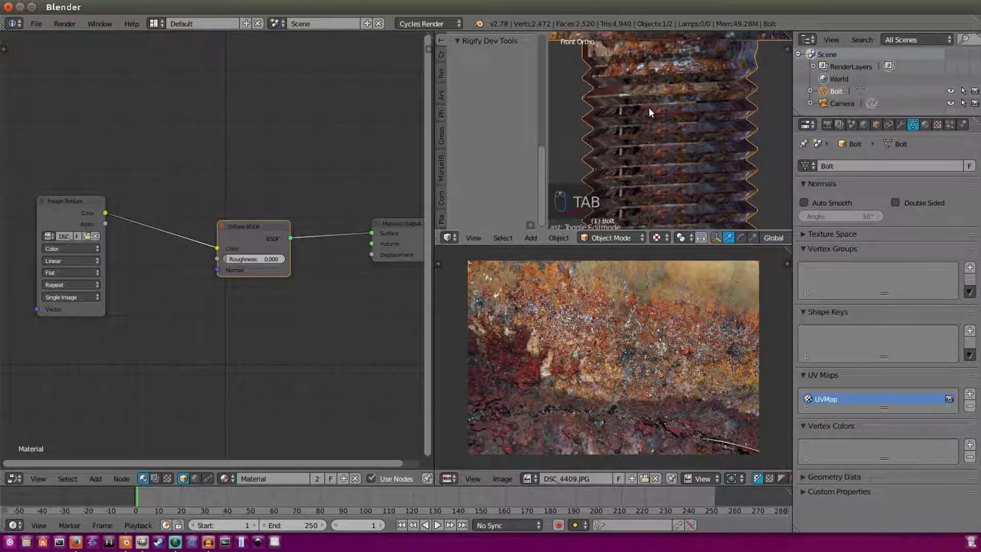
# Box-select another thread ring just below, move its UVs up to the orange area of the image, and check the texture.
pyautogui.press('Tab')
pyautogui.press('b')
pyautogui.press('b')
pyautogui.press('b')
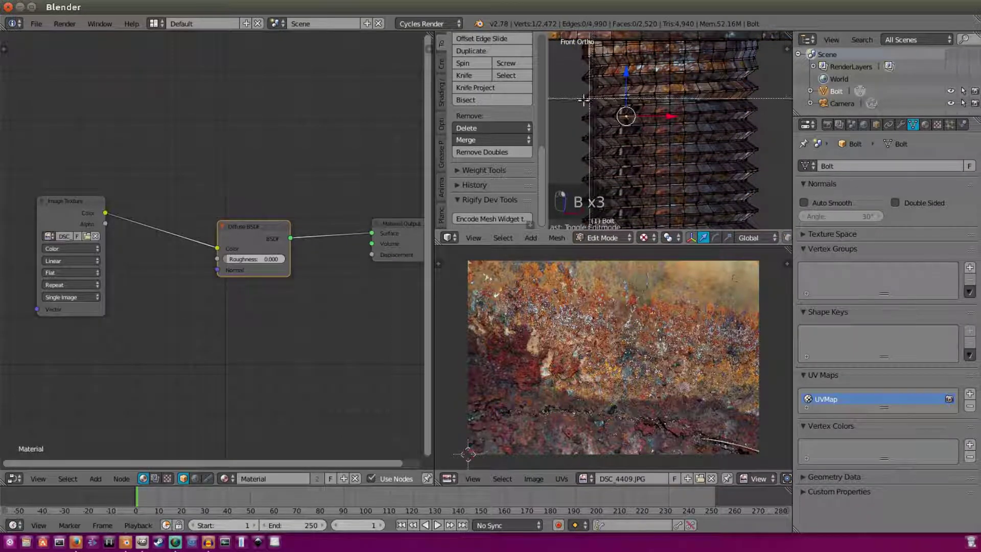
pyautogui.moveTo(577, 103); pyautogui.dragTo(780, 129)
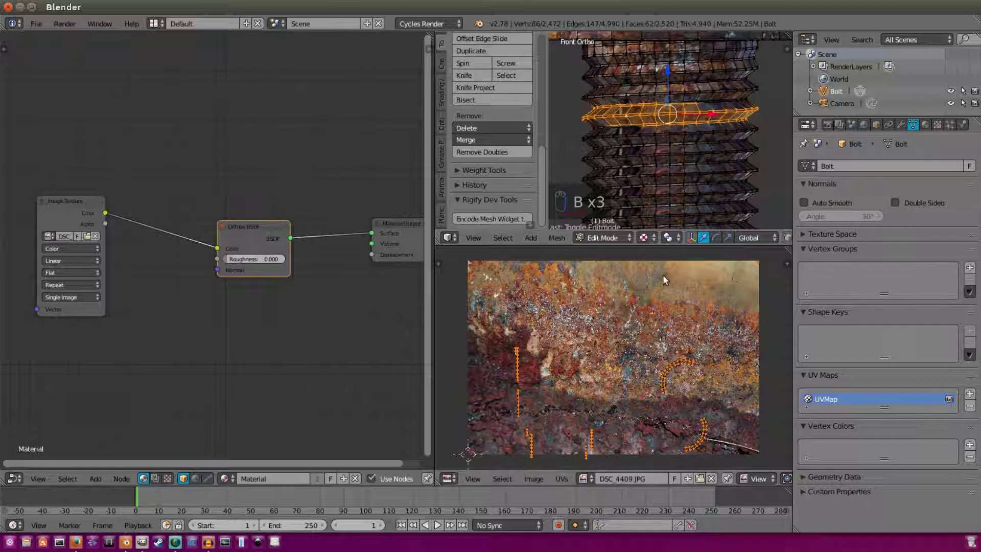
pyautogui.press('g')
pyautogui.click(600, 321)
pyautogui.press('Tab')
pyautogui.moveTo(608, 105); pyautogui.dragTo(551, 114, button='middle')
pyautogui.press('Tab')
pyautogui.press('KP_1')
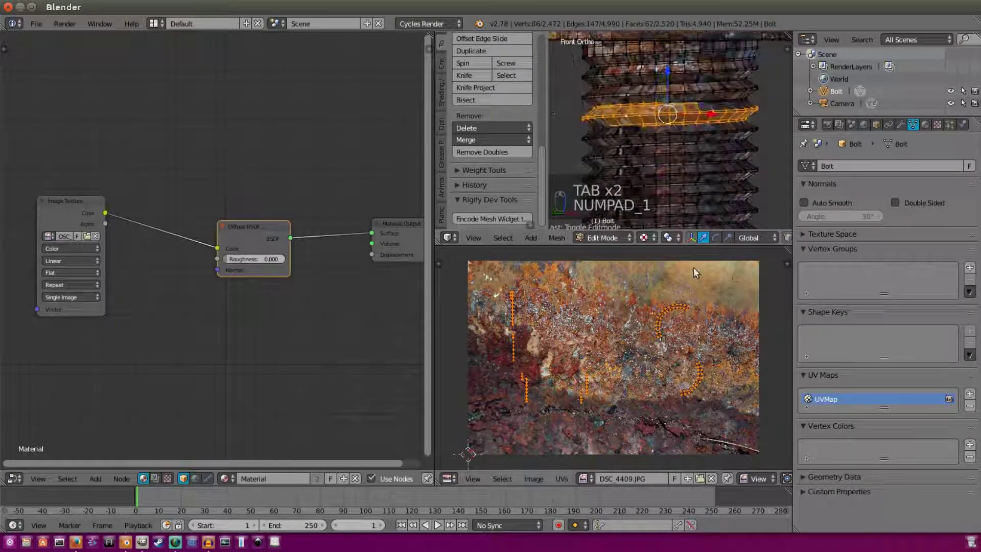
# Undo the UV moves of both thread rings and check the bolt's texture in Object Mode.
pyautogui.scroll(-5, 694, 234)
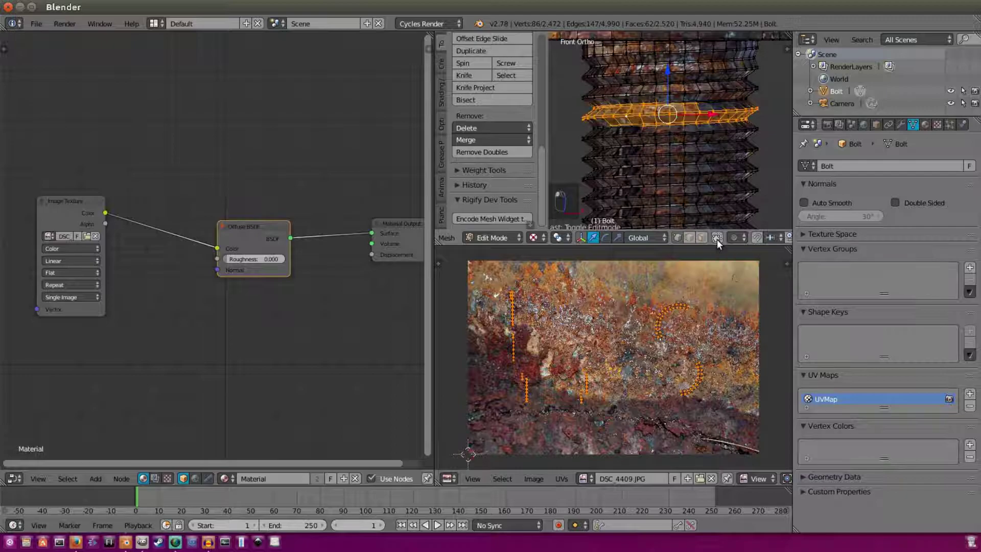
pyautogui.rightClick(672, 112)
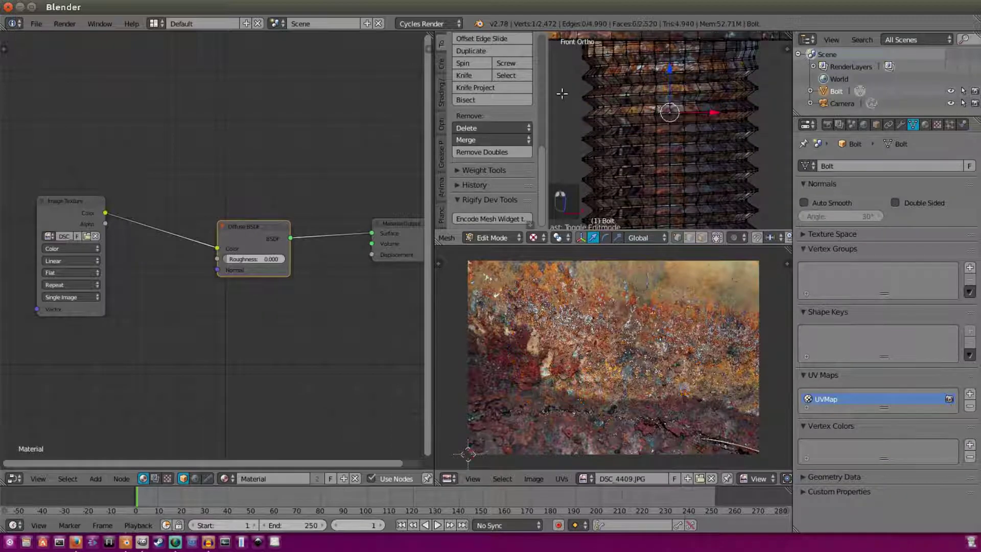
pyautogui.hotkey('ctrl', 'z')
pyautogui.hotkey('ctrl', 'z')
pyautogui.hotkey('ctrl', 'z')
pyautogui.hotkey('ctrl', 'z')
pyautogui.hotkey('ctrl', 'z')
pyautogui.hotkey('ctrl', 'z')
pyautogui.hotkey('ctrl', 'z')
pyautogui.hotkey('ctrl', 'z')
pyautogui.hotkey('ctrl', 'z')
pyautogui.hotkey('ctrl', 'z')
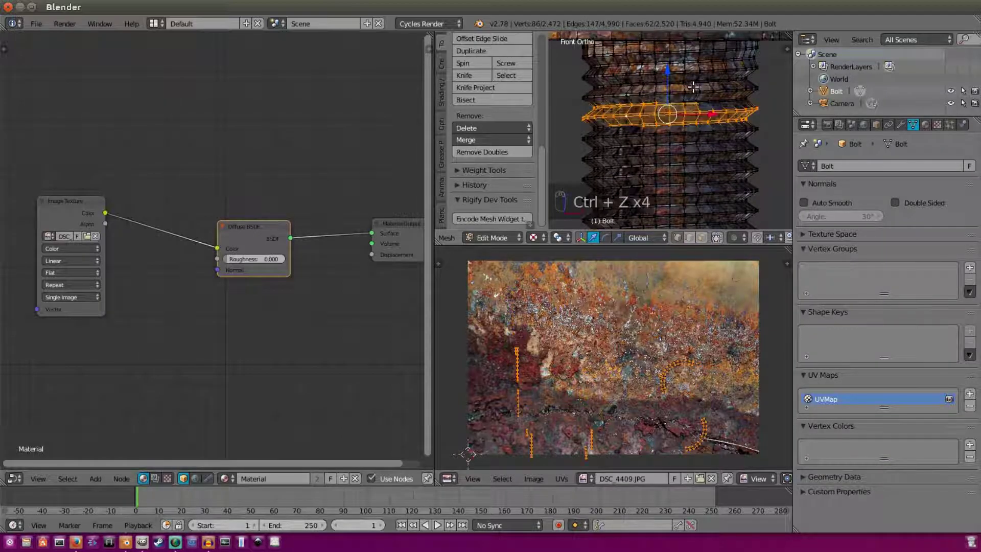
pyautogui.hotkey('ctrl', 'z')
pyautogui.hotkey('ctrl', 'z')
pyautogui.press('Tab')
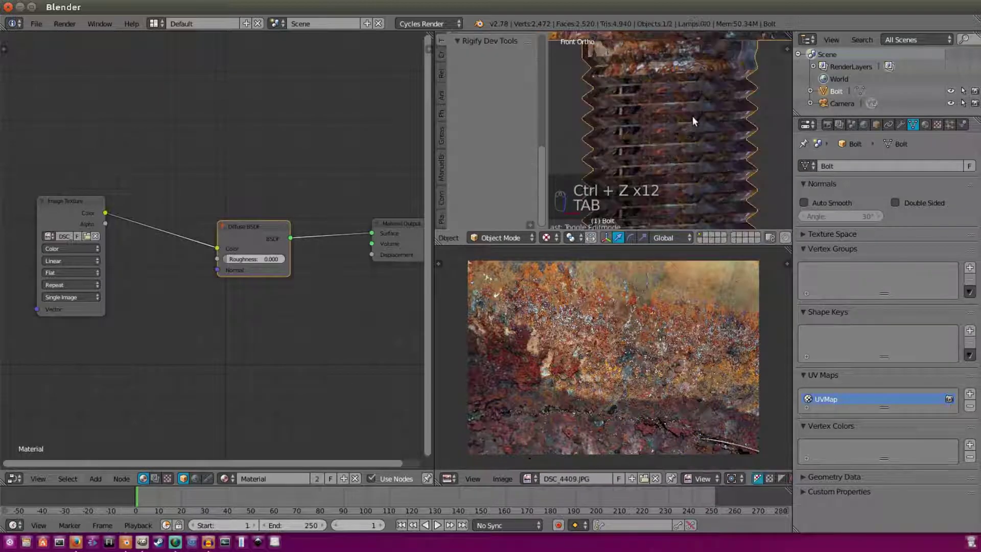
pyautogui.moveTo(691, 115); pyautogui.dragTo(699, 116, button='middle')
# Undo the earlier thread ring and vertex selections until the whole bolt mesh is selected in Edit Mode.
pyautogui.press('Tab')
pyautogui.hotkey('ctrl', 'z')
pyautogui.hotkey('ctrl', 'z')
pyautogui.hotkey('ctrl', 'z')
pyautogui.hotkey('ctrl', 'z')
pyautogui.hotkey('ctrl', 'z')
pyautogui.hotkey('ctrl', 'z')
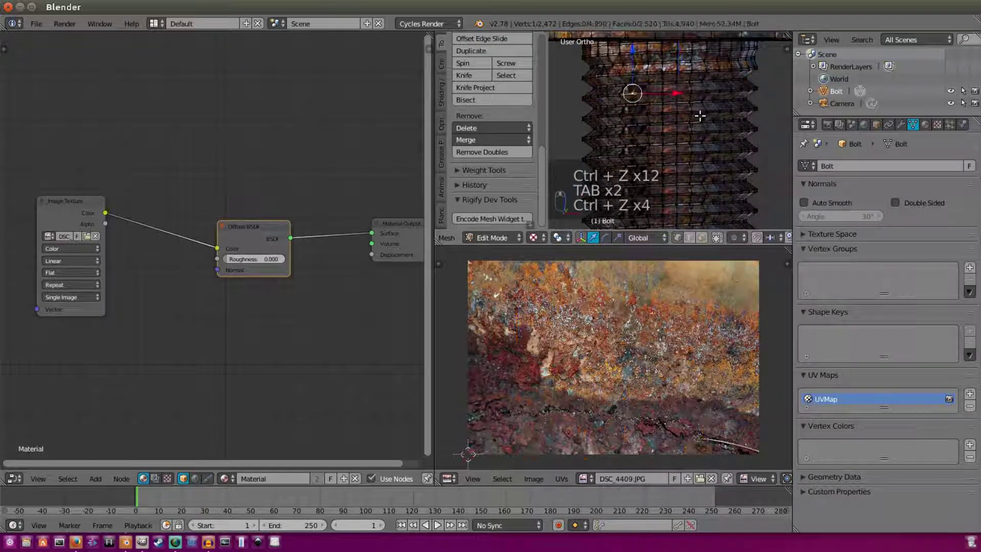
pyautogui.press('Tab')
pyautogui.press('Tab')
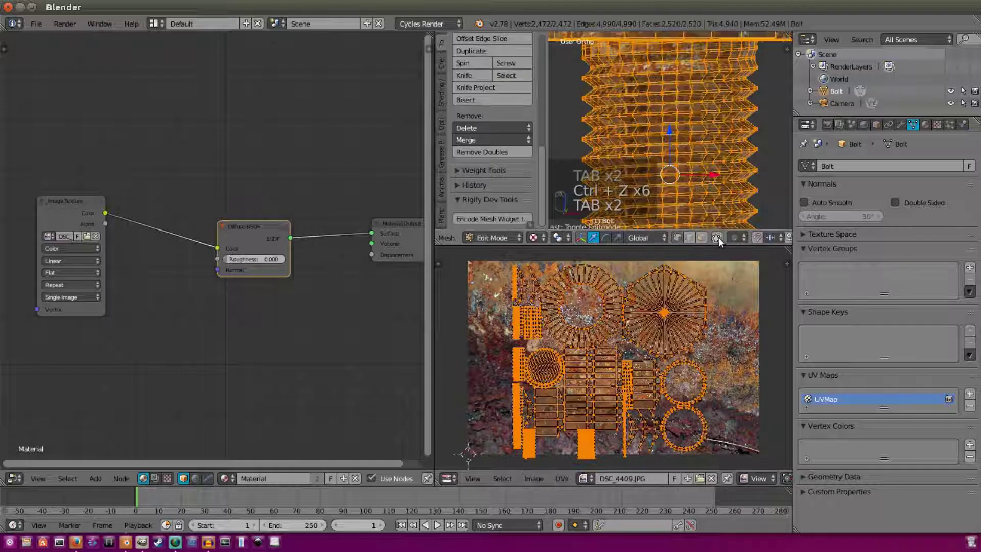
# Turn off limiting the selection to visible geometry and return to the front view of the threads.
pyautogui.click(716, 239)
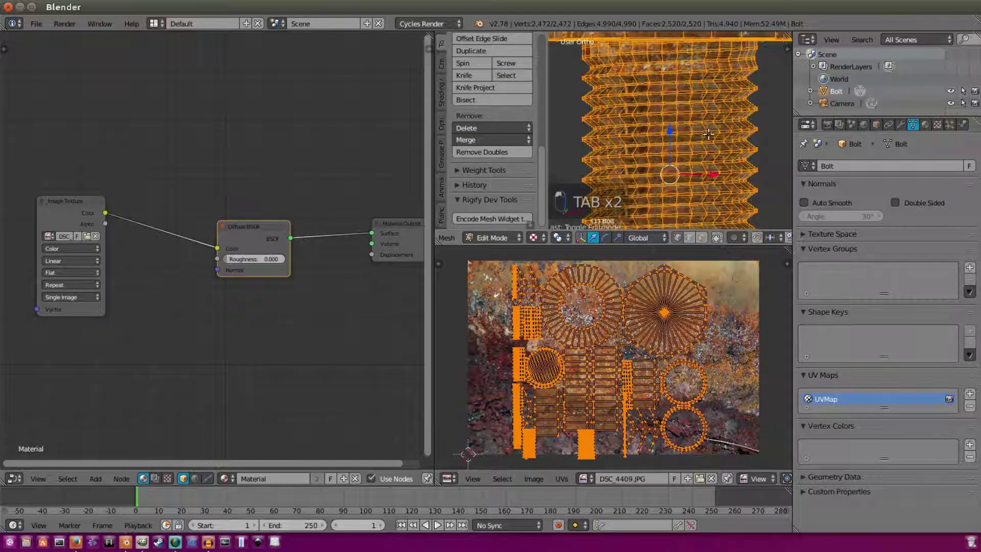
pyautogui.moveTo(707, 131); pyautogui.dragTo(554, 167, button='middle')
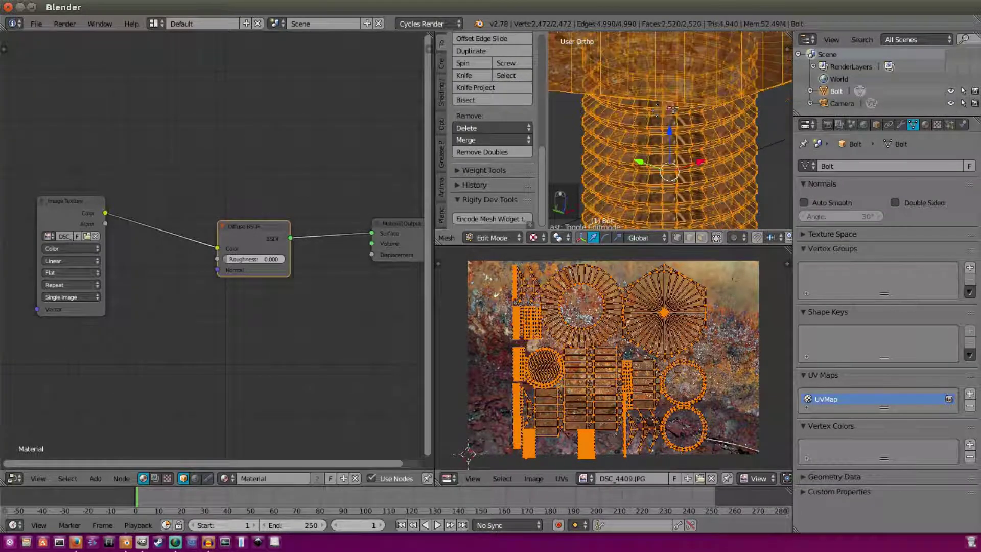
pyautogui.press('KP_1')
# Box-select the thread ring closest to the bolt head and move its UVs up over the rust image.
pyautogui.rightClick(611, 90)
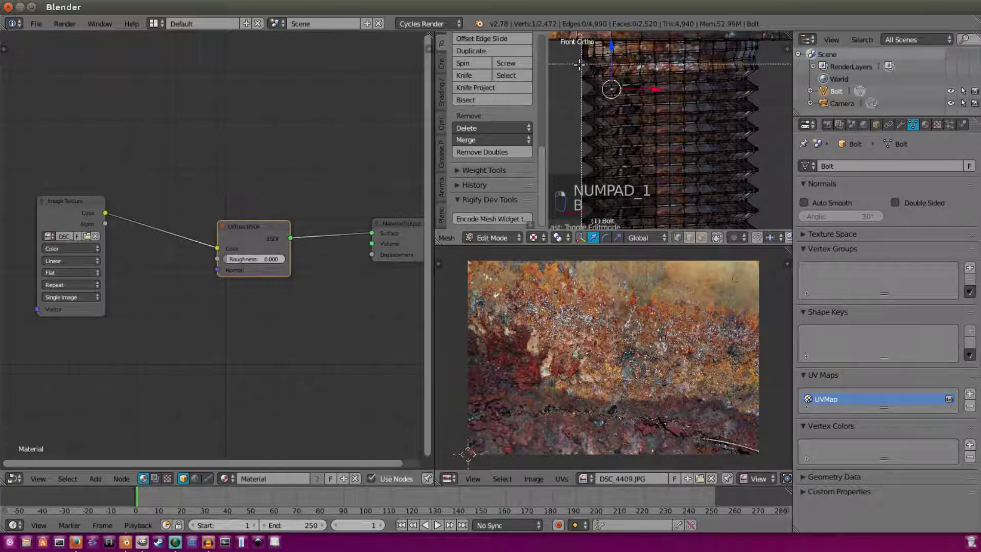
pyautogui.press('b')
pyautogui.moveTo(579, 59); pyautogui.dragTo(780, 77)
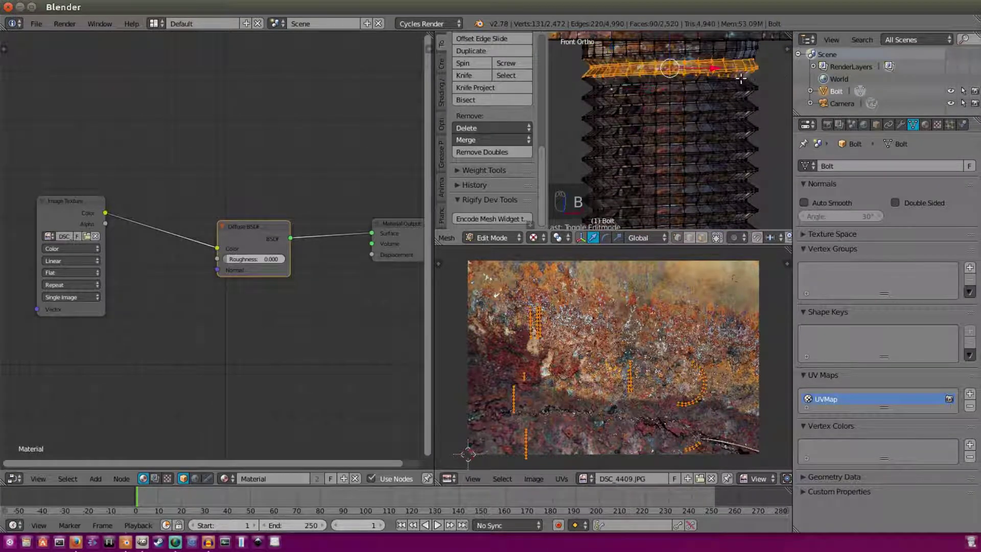
pyautogui.press('g')
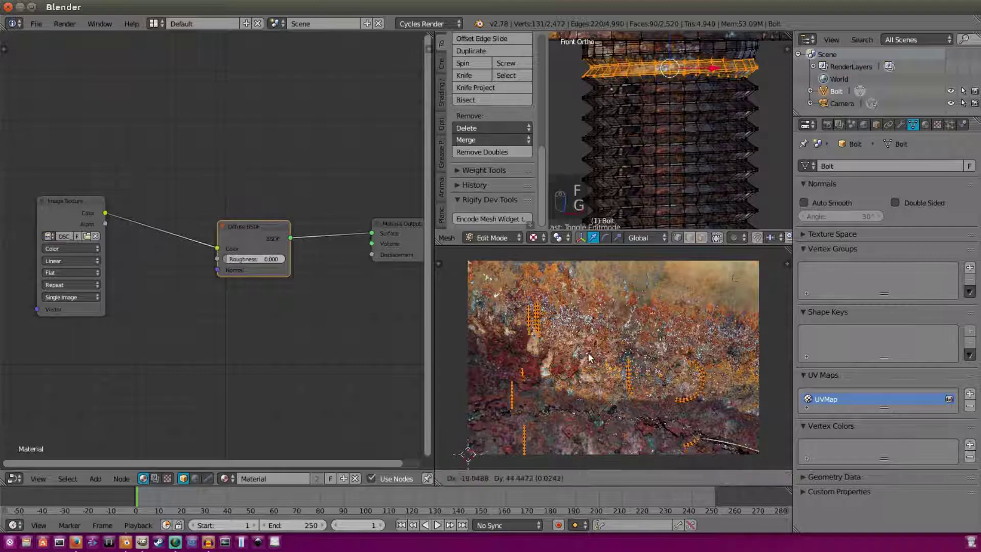
pyautogui.click(587, 331)
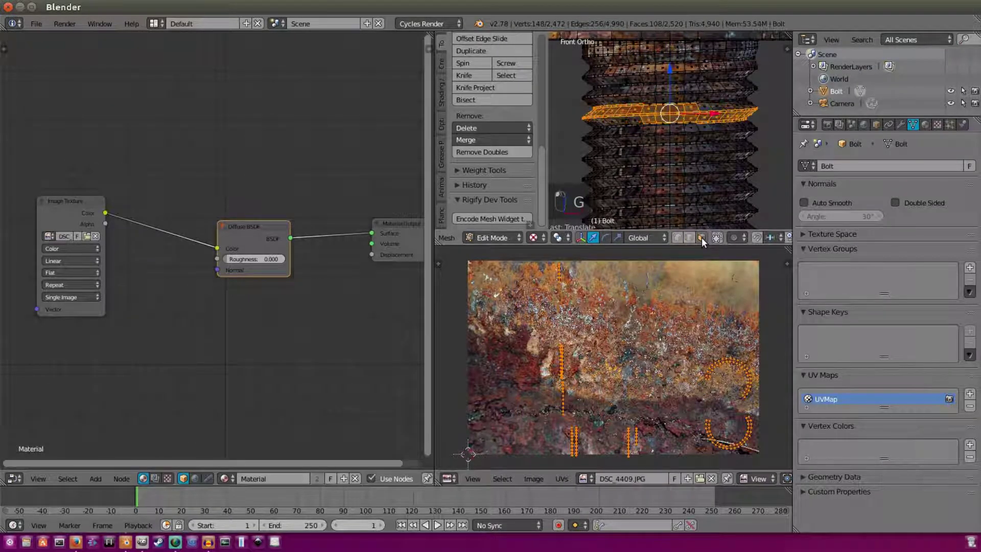
# In face select mode, box-select a full thread ring farther down, move its UVs over the image, and return to Object Mode.
pyautogui.rightClick(637, 135)
pyautogui.press('b')
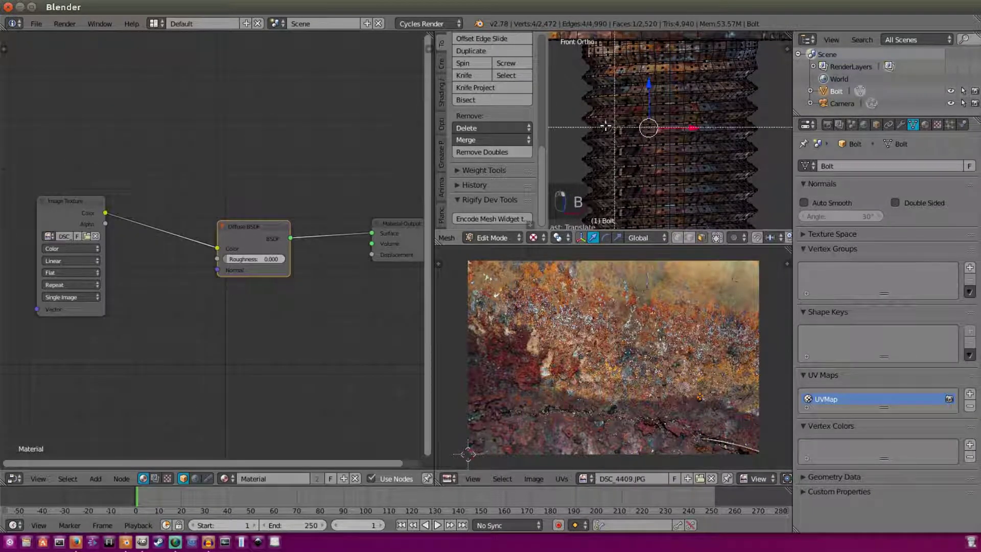
pyautogui.moveTo(572, 116); pyautogui.dragTo(779, 139)
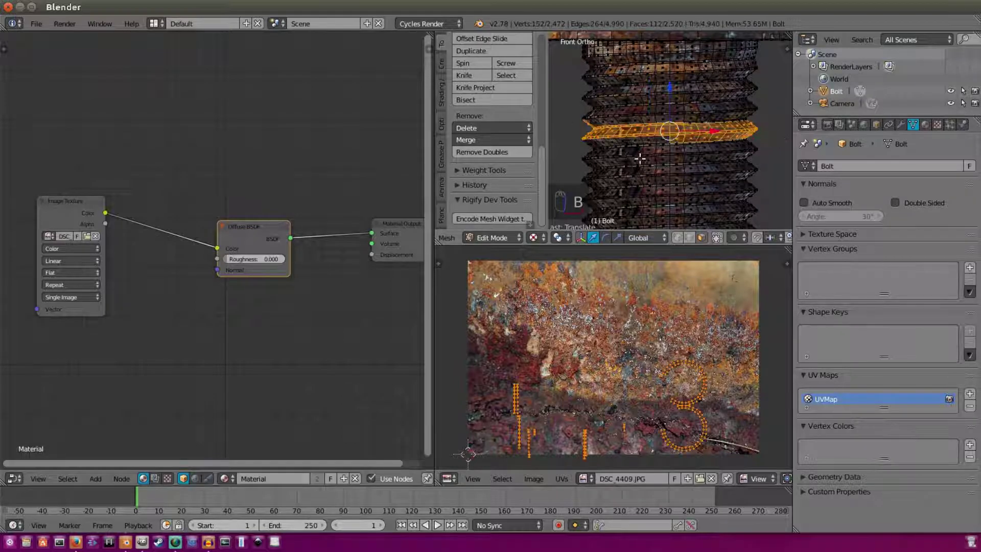
pyautogui.press('b')
pyautogui.moveTo(573, 123); pyautogui.dragTo(684, 148)
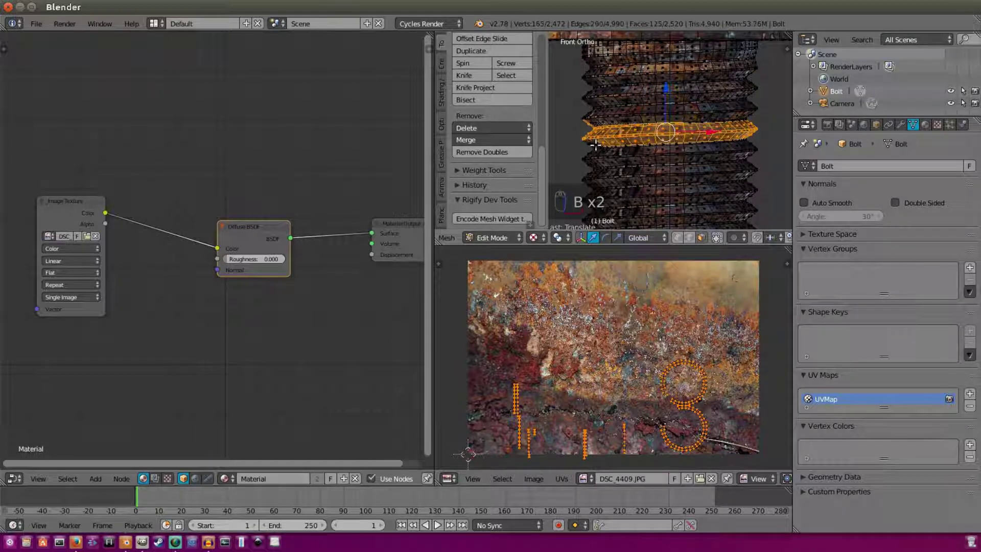
pyautogui.press('b')
pyautogui.moveTo(577, 130); pyautogui.dragTo(618, 149)
pyautogui.press('Tab')
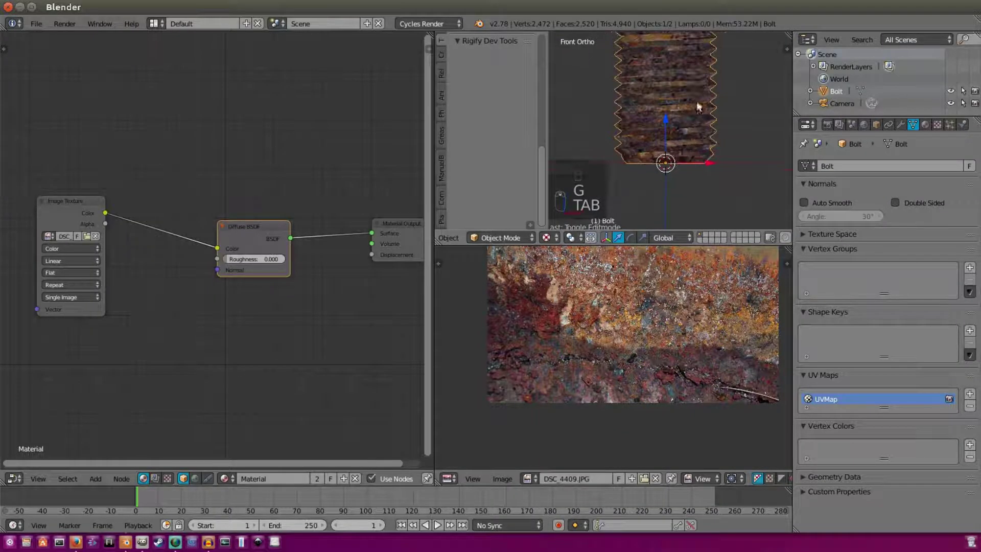
# Box-select a small patch of thread faces below the bolt head, move its UVs over the rust image, and view the bolt in Object Mode.
pyautogui.scroll(3, 690, 118)
pyautogui.moveTo(678, 106); pyautogui.dragTo(766, 122, button='middle')
pyautogui.scroll(4, 664, 109)
pyautogui.press('Tab')
pyautogui.press('Tab')
pyautogui.press('Tab')
pyautogui.rightClick(630, 107)
pyautogui.press('b')
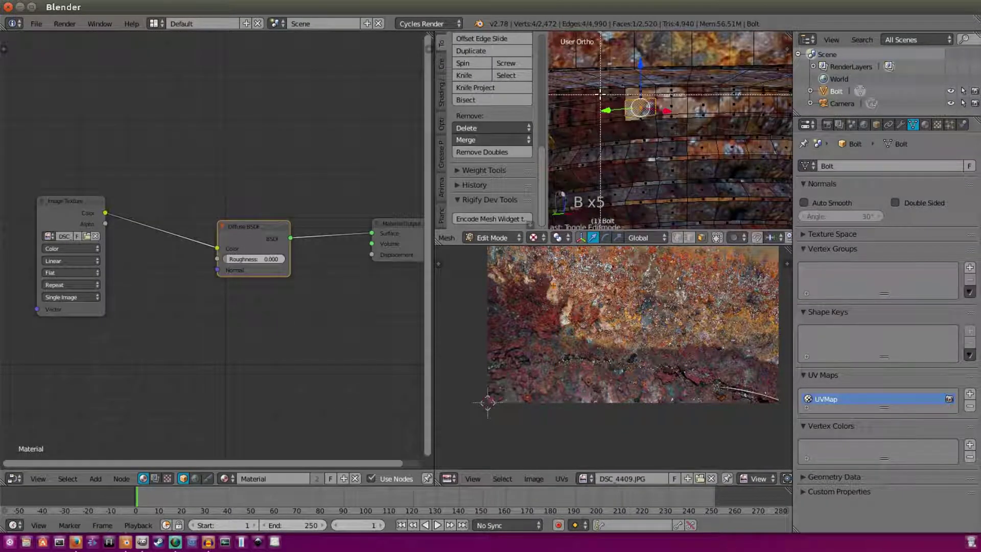
pyautogui.moveTo(602, 91); pyautogui.dragTo(665, 135)
pyautogui.press('g')
pyautogui.click(666, 322)
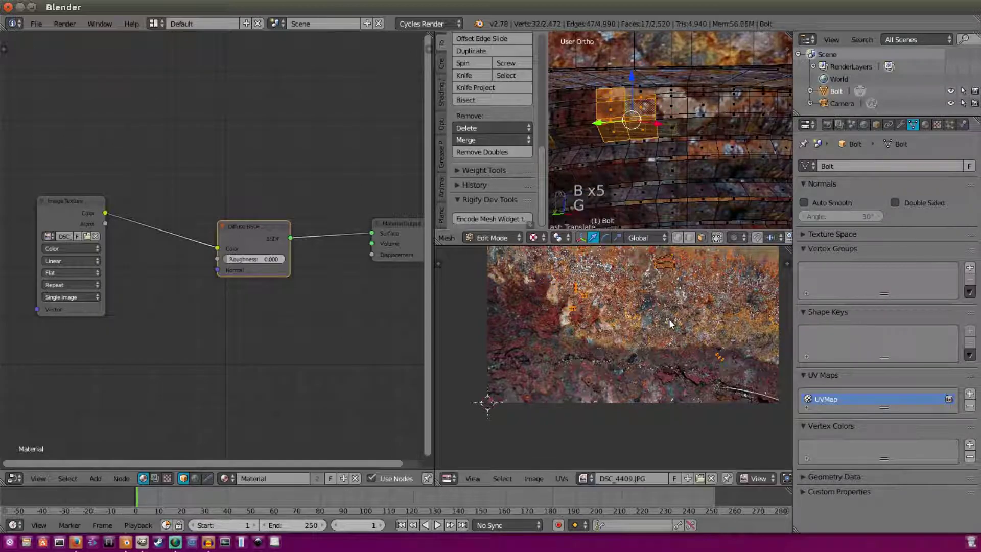
pyautogui.press('Tab')
pyautogui.scroll(-5, 697, 142)
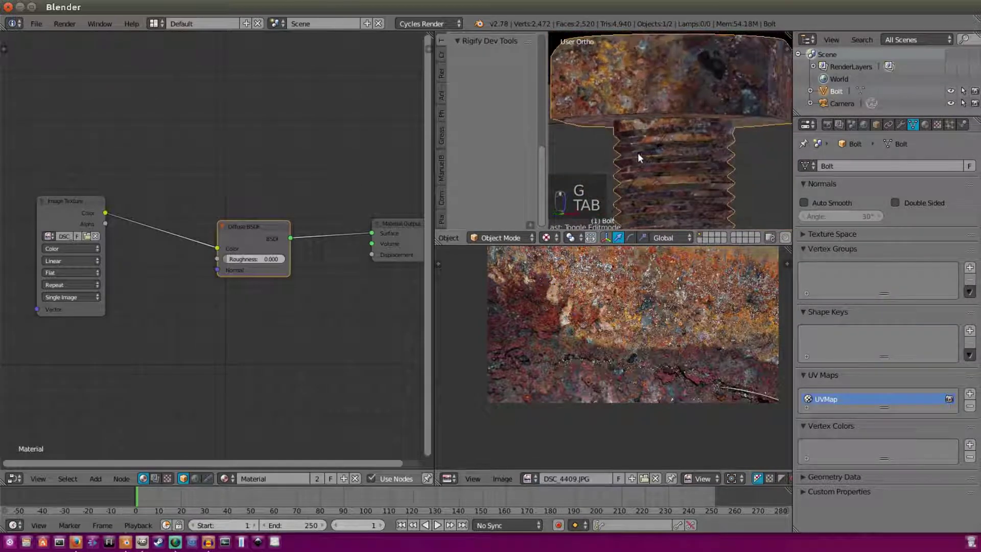
# Switch to the camera view of the whole bolt and put it in Edit Mode.
pyautogui.scroll(-5, 637, 152)
pyautogui.moveTo(701, 194); pyautogui.dragTo(710, 166, button='middle')
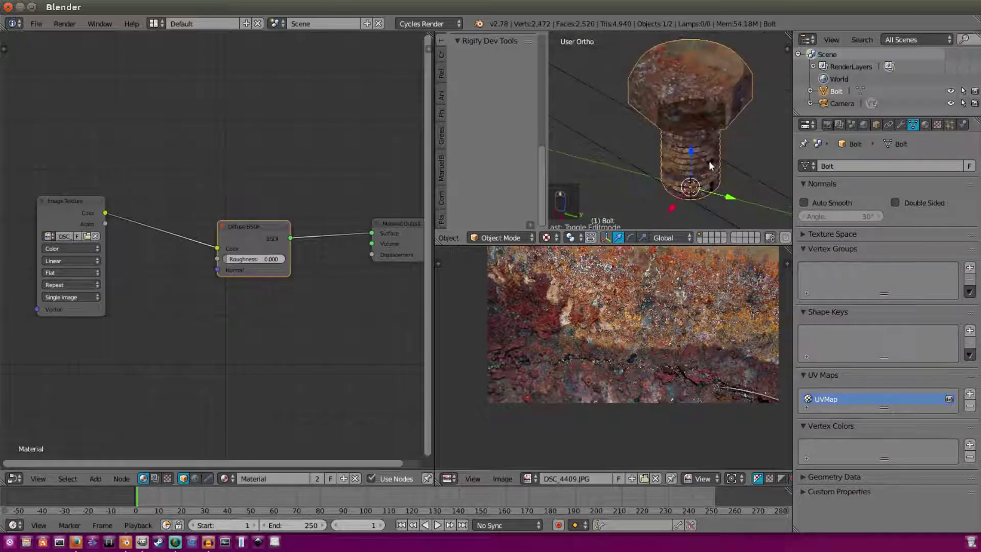
pyautogui.press('KP_0')
pyautogui.press('Tab')
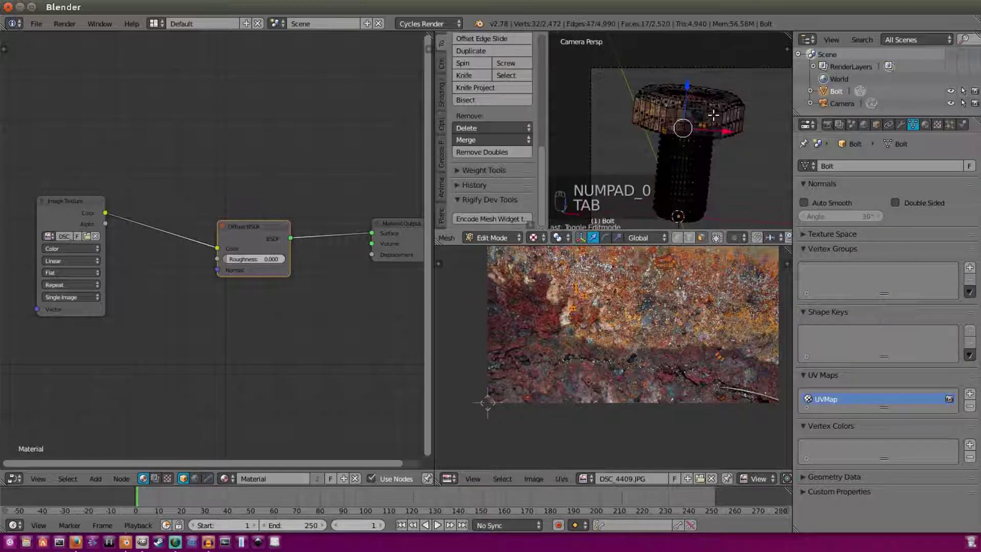
pyautogui.press('Tab')
pyautogui.press('Tab')
pyautogui.scroll(4, 730, 95)
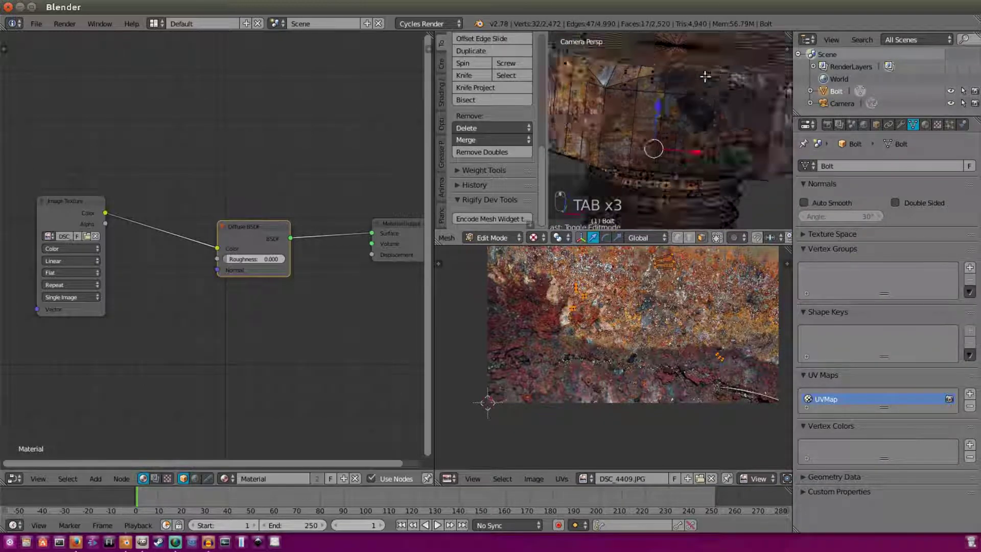
pyautogui.press('Tab')
pyautogui.press('Tab')
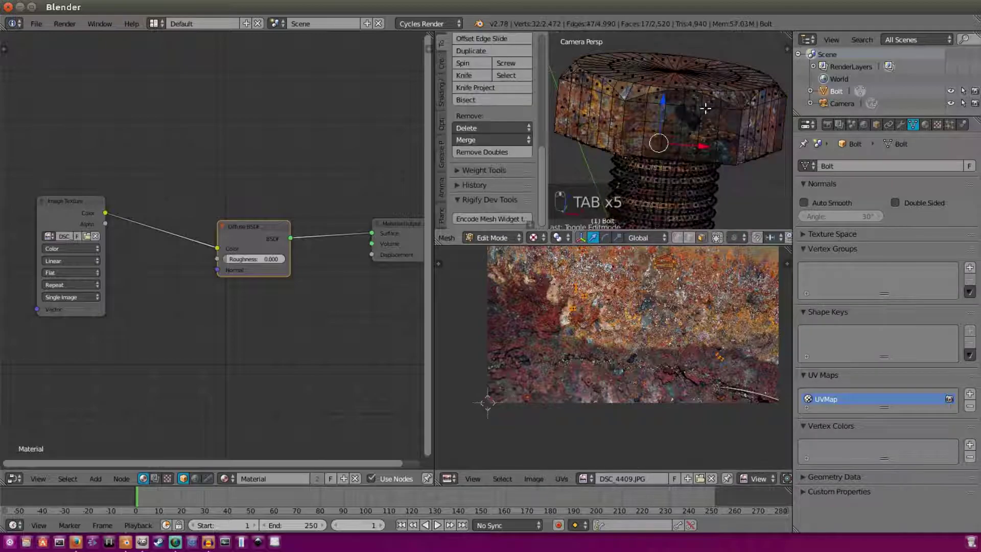
# Select the whole bolt mesh, shift all its UVs left and slightly down over the rust image, and return to Object Mode.
pyautogui.press('a')
pyautogui.press('a')
pyautogui.press('a')
pyautogui.press('a')
pyautogui.press('a')
pyautogui.press('a')
pyautogui.press('a')
pyautogui.press('a')
pyautogui.press('g')
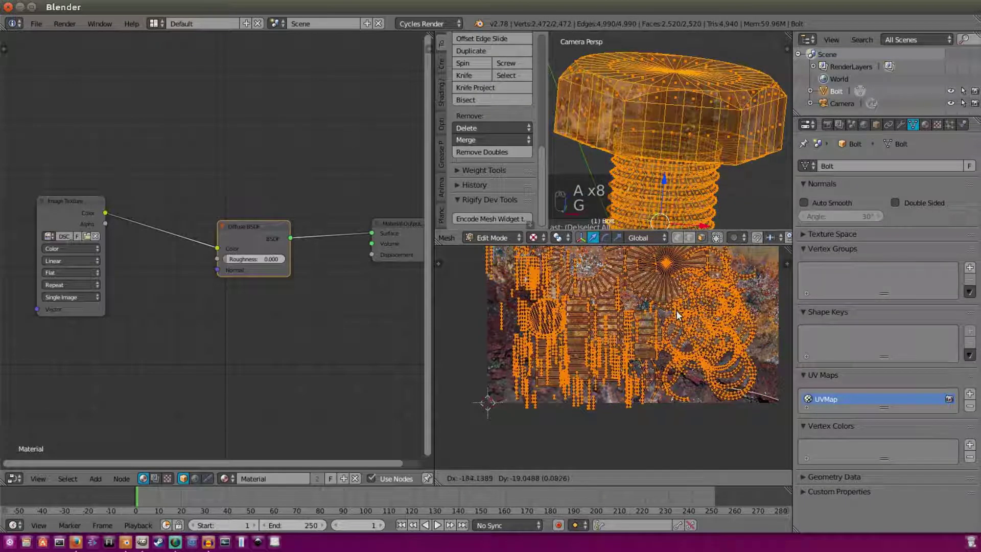
pyautogui.click(676, 310)
pyautogui.press('Tab')
pyautogui.scroll(-5, 685, 125)
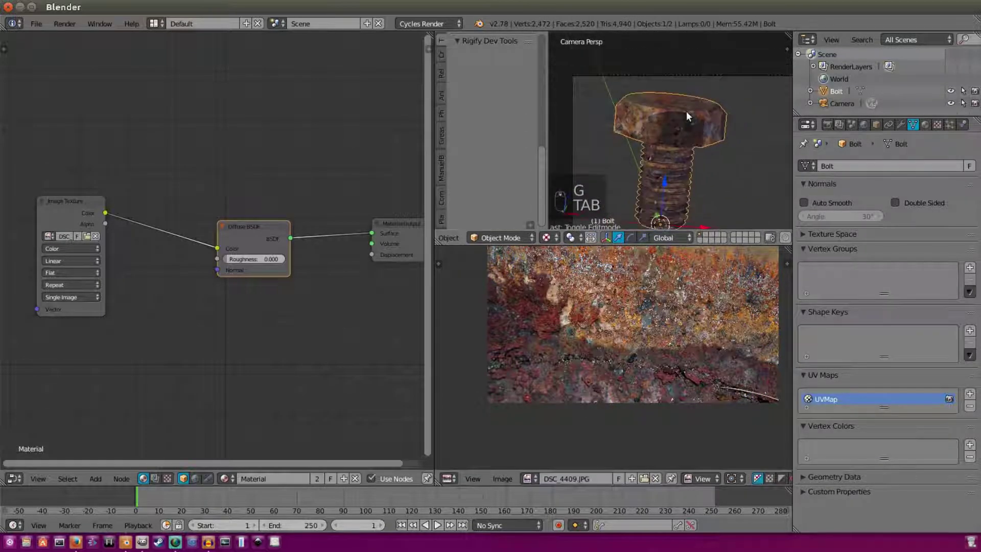
# Merge the UV editor area into the 3D view and frame the whole bolt in the enlarged camera view.
pyautogui.scroll(3, 685, 126)
pyautogui.press('Tab')
pyautogui.press('Tab')
pyautogui.press('Tab')
pyautogui.moveTo(436, 243); pyautogui.dragTo(627, 250)
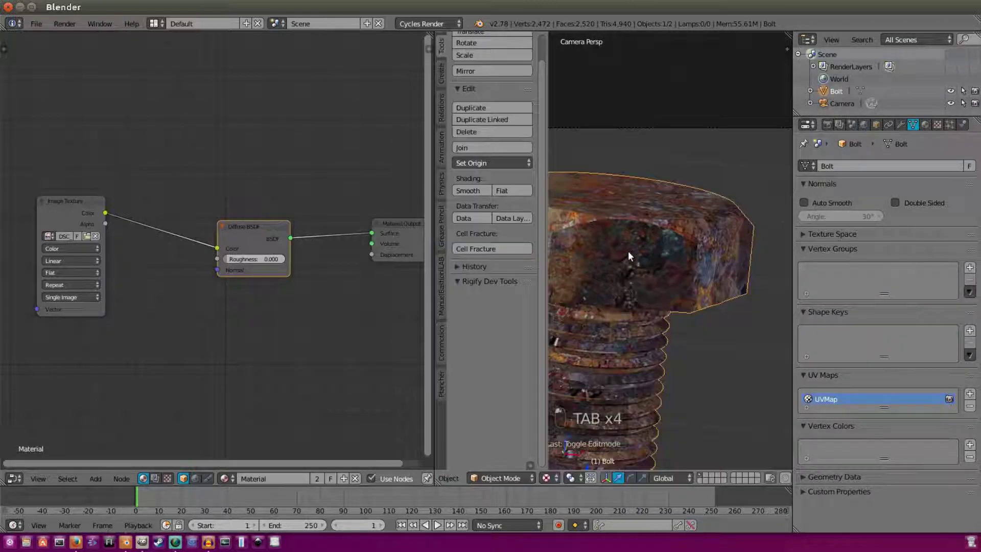
pyautogui.scroll(-5, 684, 225)
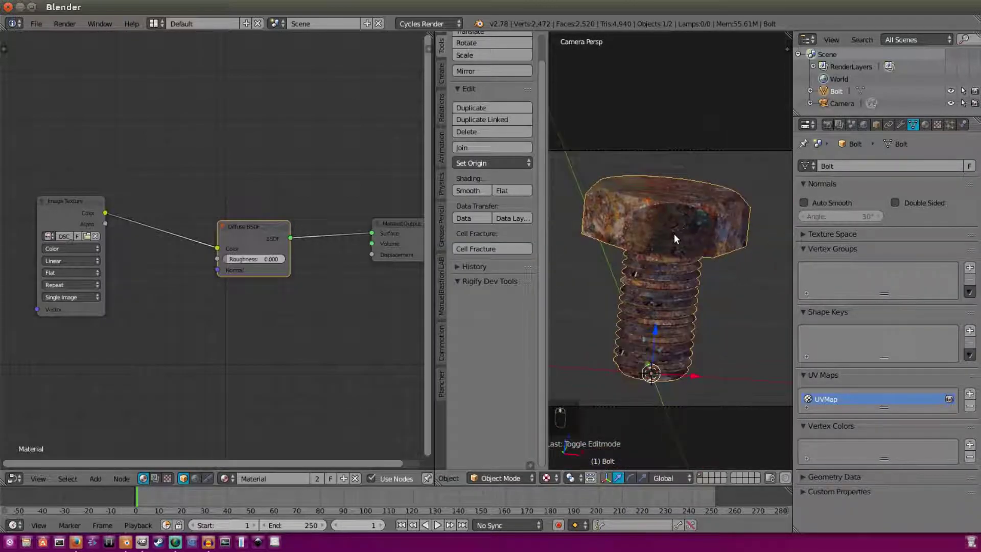
pyautogui.keyDown('shift'); pyautogui.moveTo(684, 245); pyautogui.dragTo(700, 243, button='middle'); pyautogui.keyUp('shift')
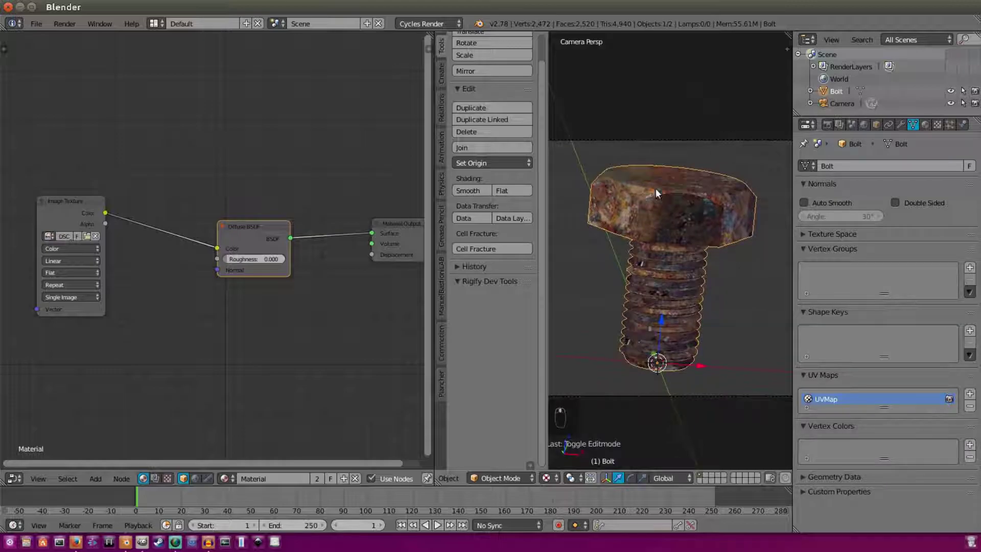
pyautogui.scroll(1, 251, 289)
# Add a Bump node below the Image Texture link and connect its Normal output to the Diffuse BSDF's Normal input.
pyautogui.moveTo(109, 203)
pyautogui.mouseDown(button='middle')
pyautogui.moveTo(138, 191)
pyautogui.moveTo(120, 187)
pyautogui.mouseUp(button='middle')
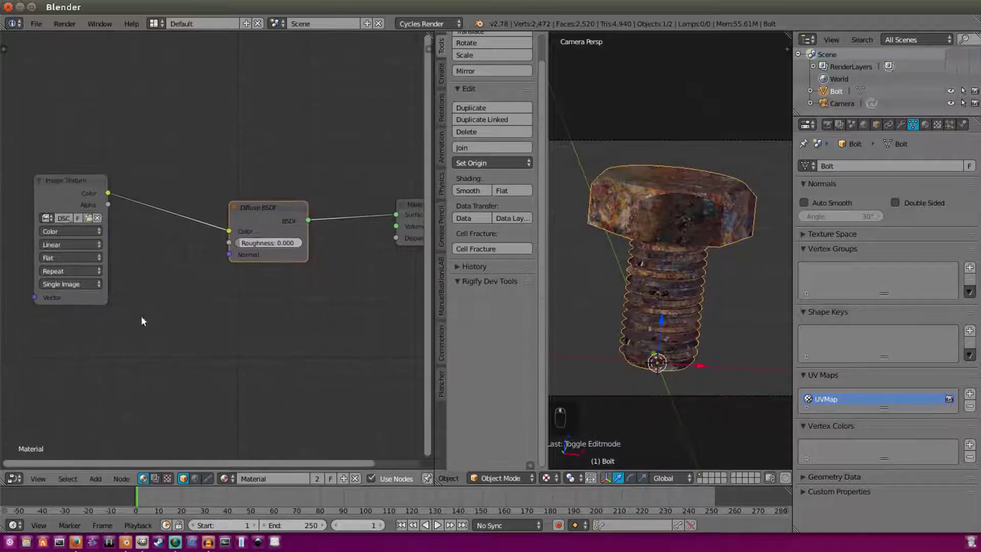
pyautogui.click(95, 477)
pyautogui.moveTo(119, 416)
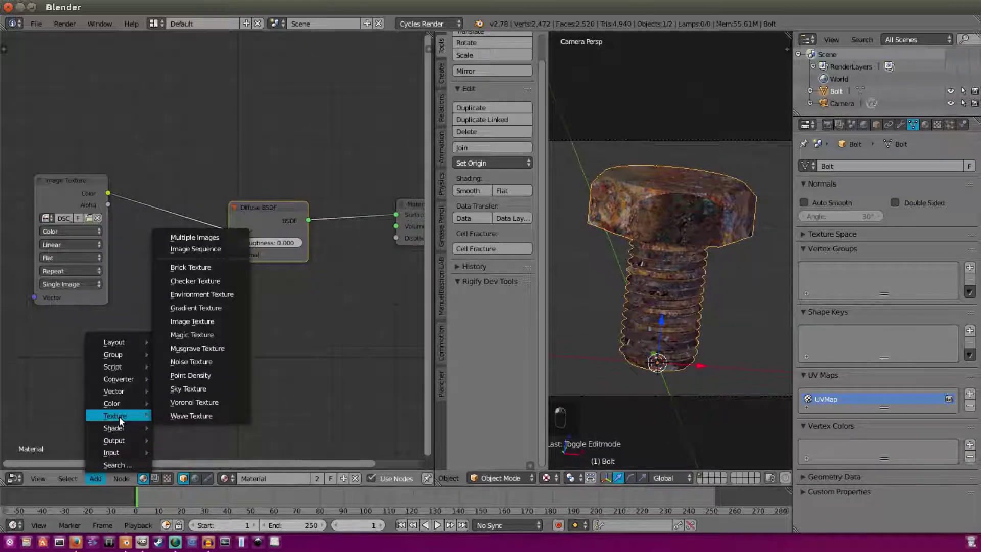
pyautogui.moveTo(123, 390)
pyautogui.click(170, 391)
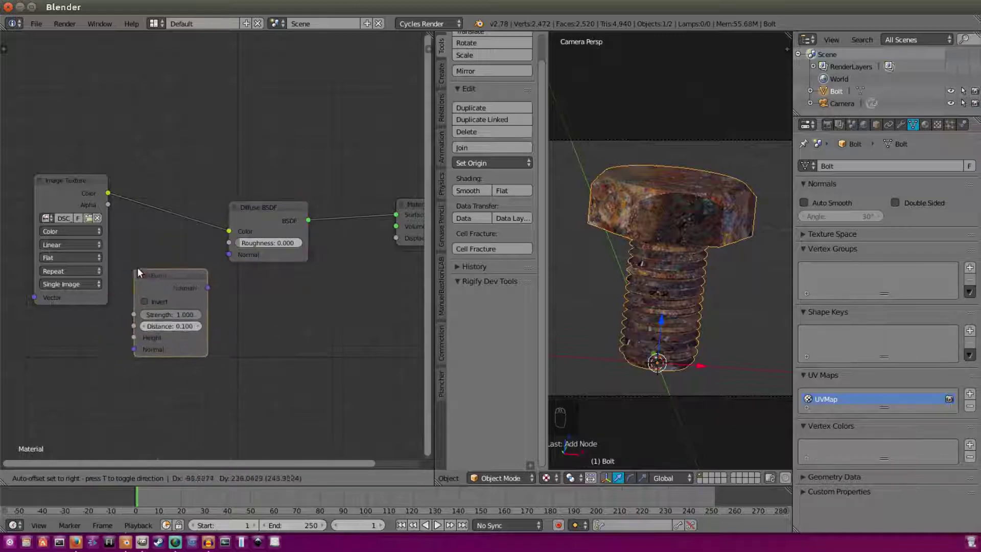
pyautogui.click(134, 251)
pyautogui.moveTo(207, 267); pyautogui.dragTo(230, 254)
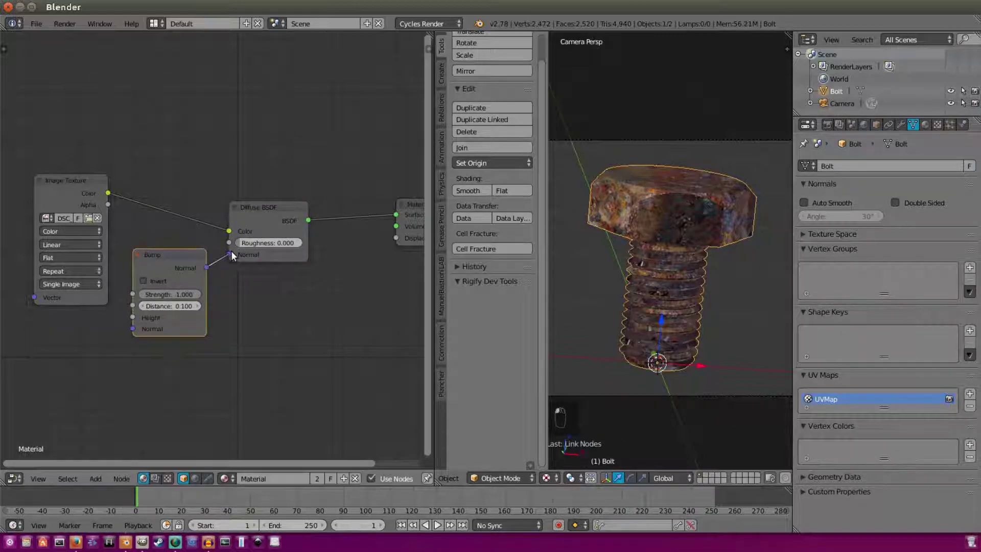
# Move the Image Texture node aside and connect its Color output to the Bump node's Distance input.
pyautogui.moveTo(271, 287); pyautogui.dragTo(284, 286, button='middle')
pyautogui.moveTo(68, 182); pyautogui.dragTo(92, 191)
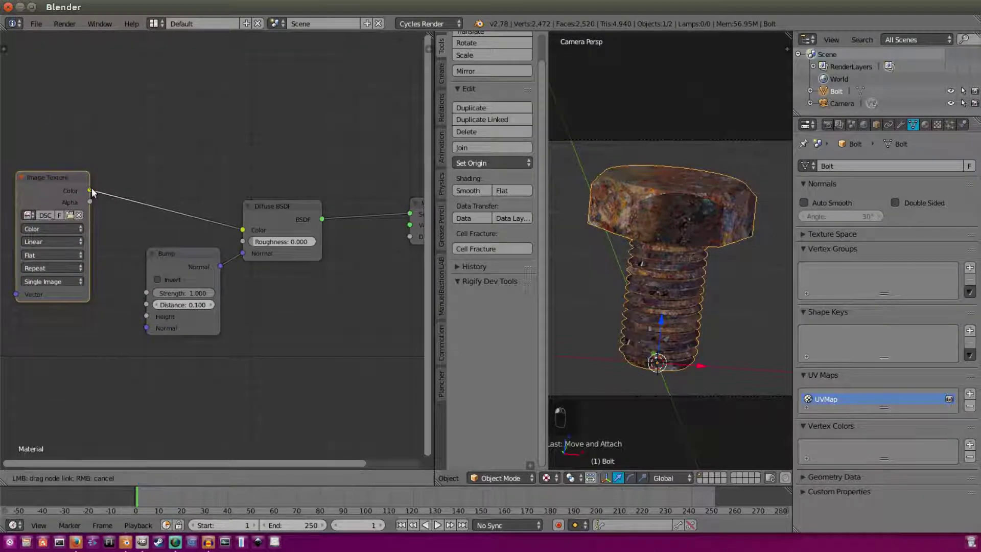
pyautogui.moveTo(145, 314); pyautogui.dragTo(146, 315)
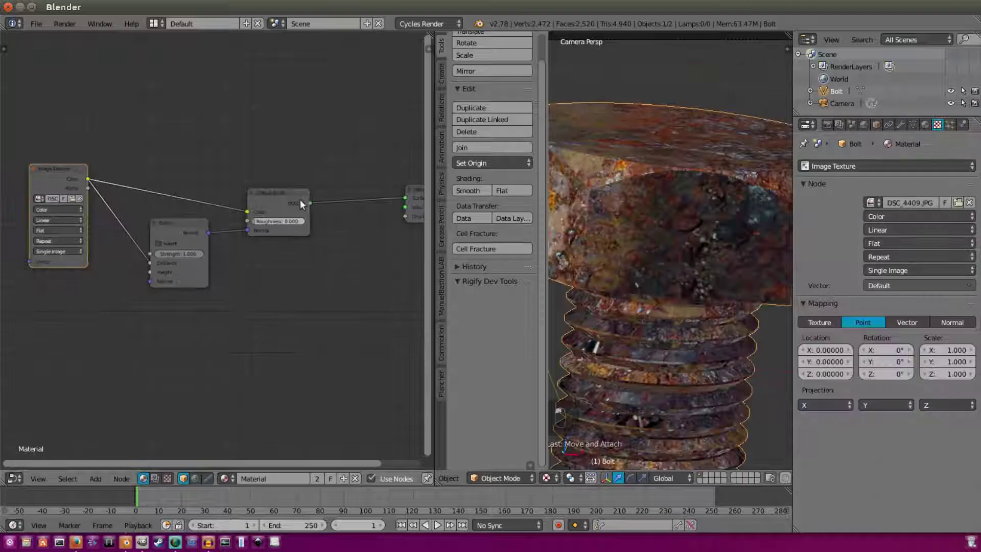
# Duplicate the Diffuse BSDF and Bump nodes and place each copy below its original.
pyautogui.click(287, 197)
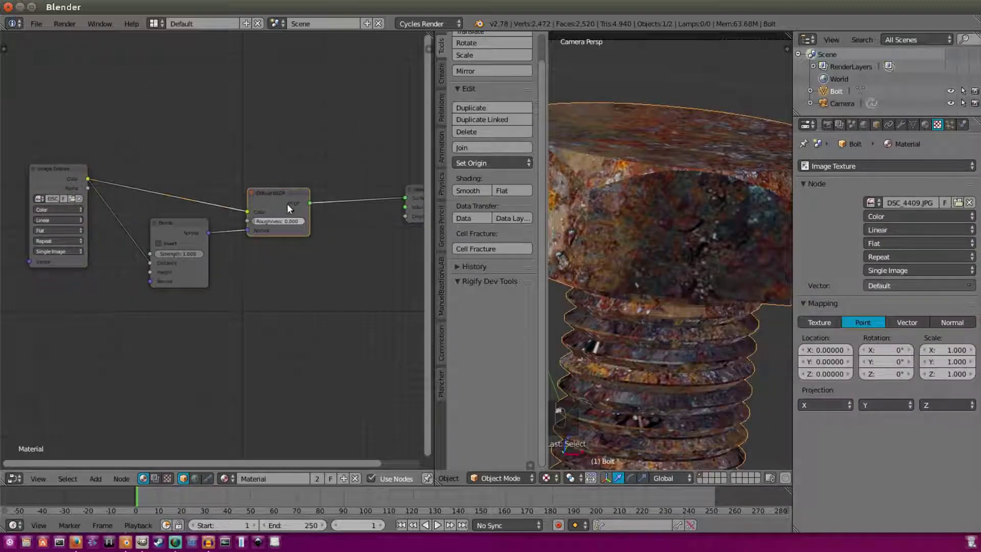
pyautogui.hotkey('shift', 'd')
pyautogui.click(286, 307)
pyautogui.moveTo(286, 307); pyautogui.dragTo(375, 297, button='middle')
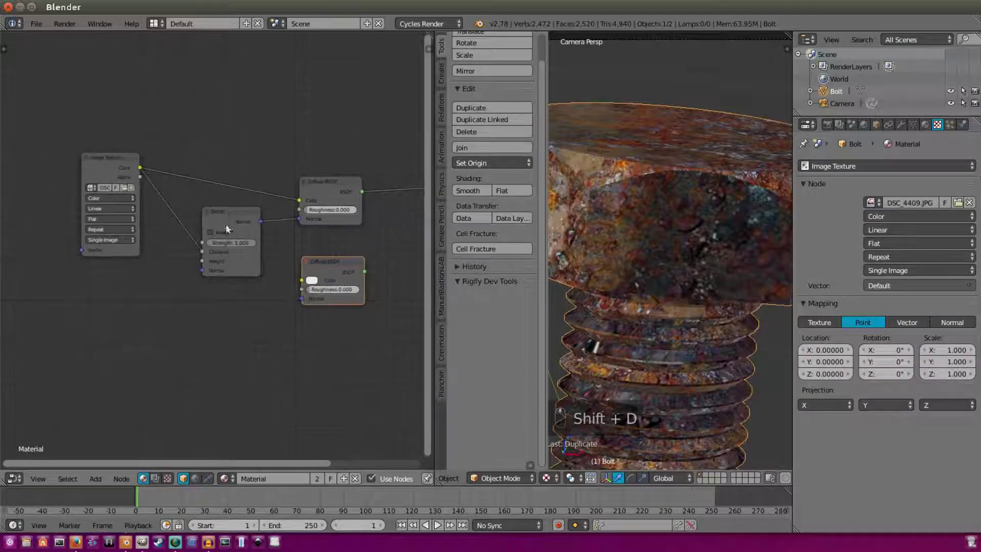
pyautogui.click(234, 213)
pyautogui.hotkey('shift', 'd')
pyautogui.click(230, 301)
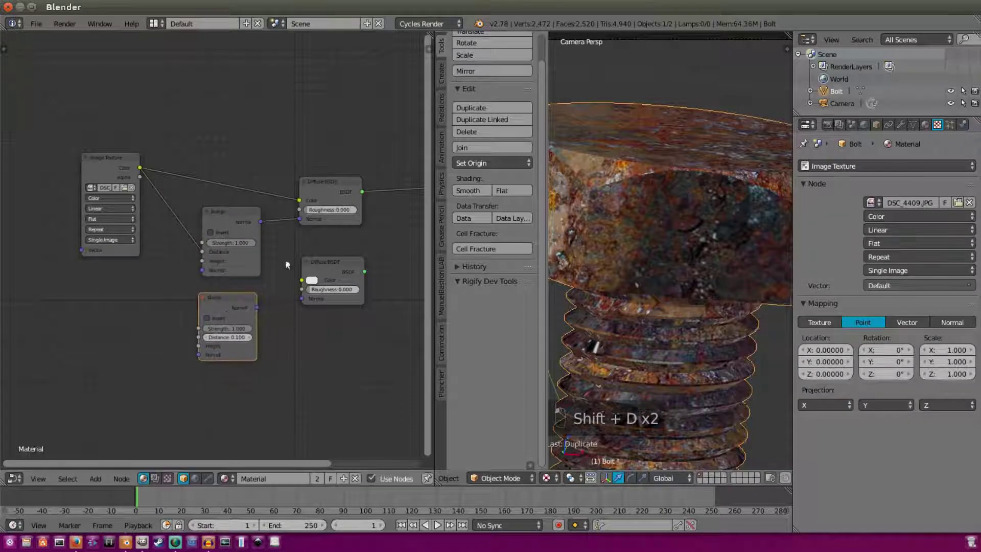
pyautogui.moveTo(285, 259); pyautogui.dragTo(188, 263, button='middle')
# Insert a Mix Shader between the Diffuse BSDF and Material Output, and connect the copied Bump to the copied Diffuse BSDF's Normal input.
pyautogui.click(96, 478)
pyautogui.moveTo(118, 427)
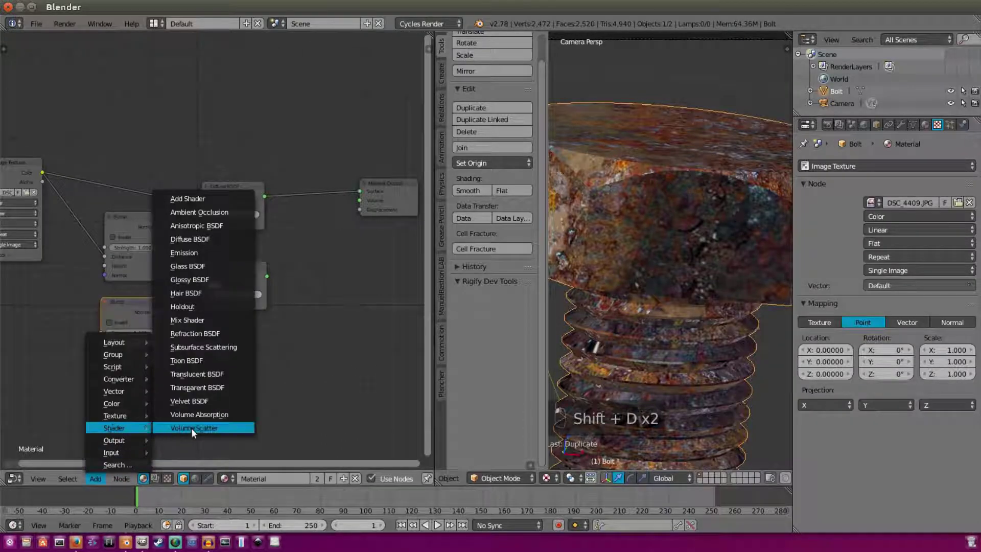
pyautogui.click(204, 319)
pyautogui.click(288, 183)
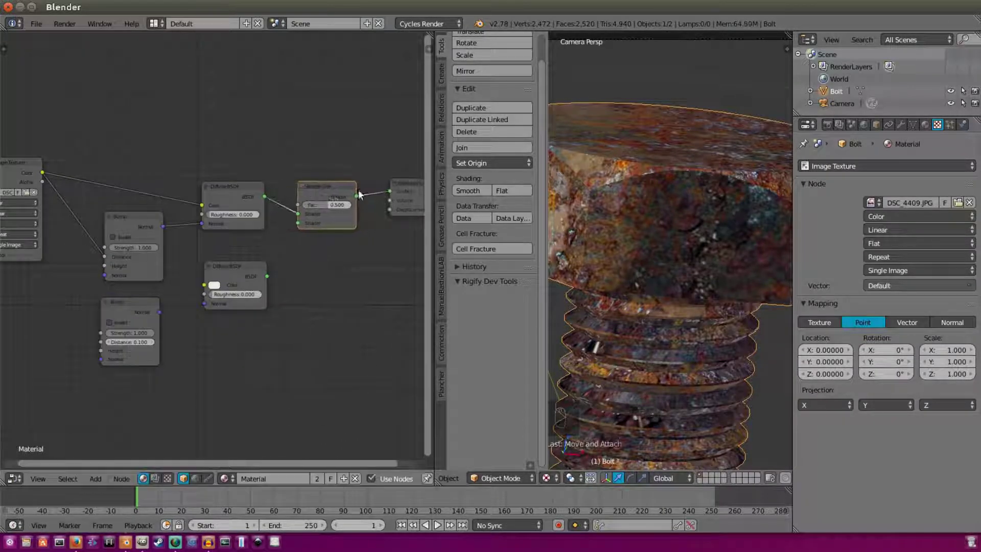
pyautogui.moveTo(255, 276); pyautogui.dragTo(225, 271)
pyautogui.moveTo(148, 312); pyautogui.dragTo(186, 303)
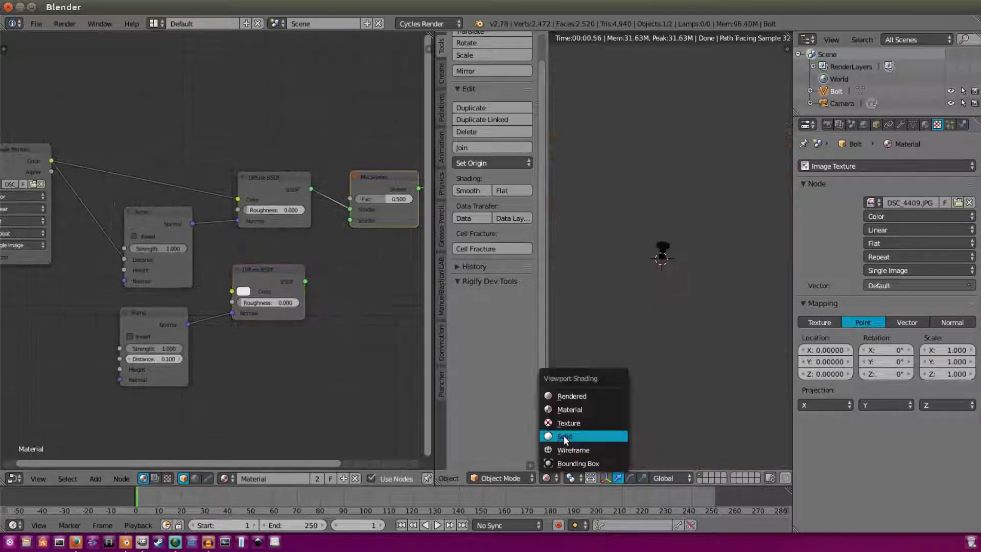
# Set the viewport to Solid shading, add a Sun lamp, and move it above the bolt.
pyautogui.click(563, 435)
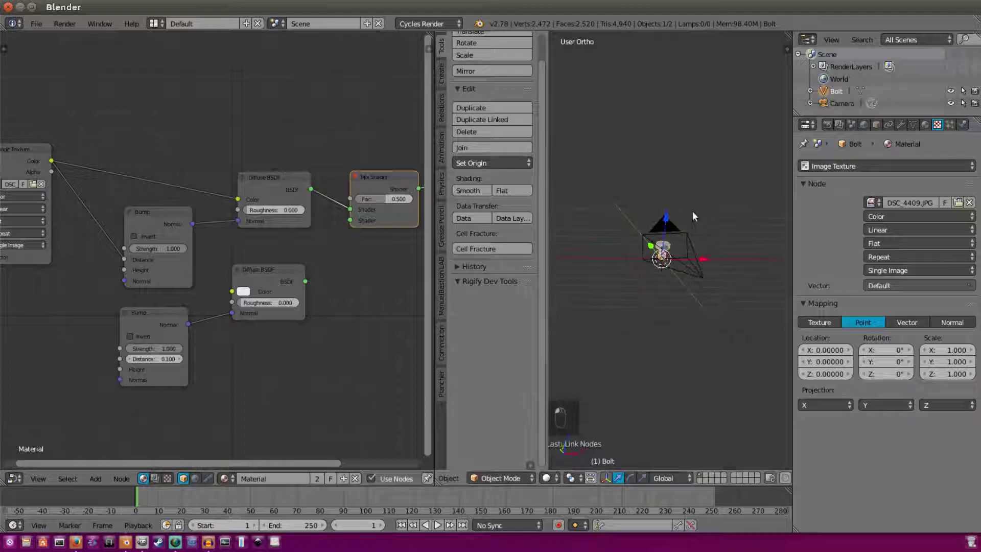
pyautogui.hotkey('shift', 'a')
pyautogui.moveTo(627, 250)
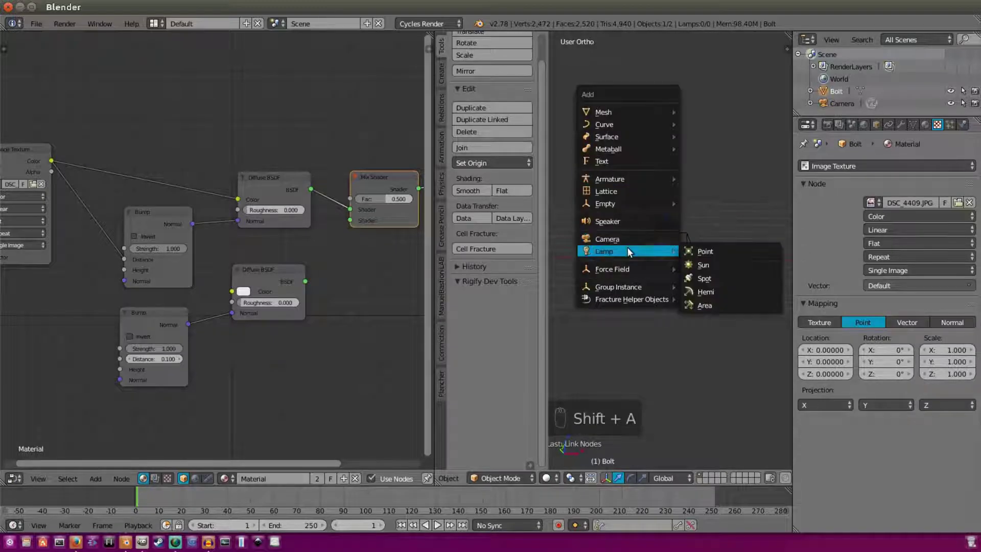
pyautogui.click(703, 265)
pyautogui.moveTo(666, 217); pyautogui.dragTo(704, 156)
# Rotate the Sun lamp, set up a second rotated lamp, and preview the bolt in Rendered shading.
pyautogui.press('r')
pyautogui.press('x')
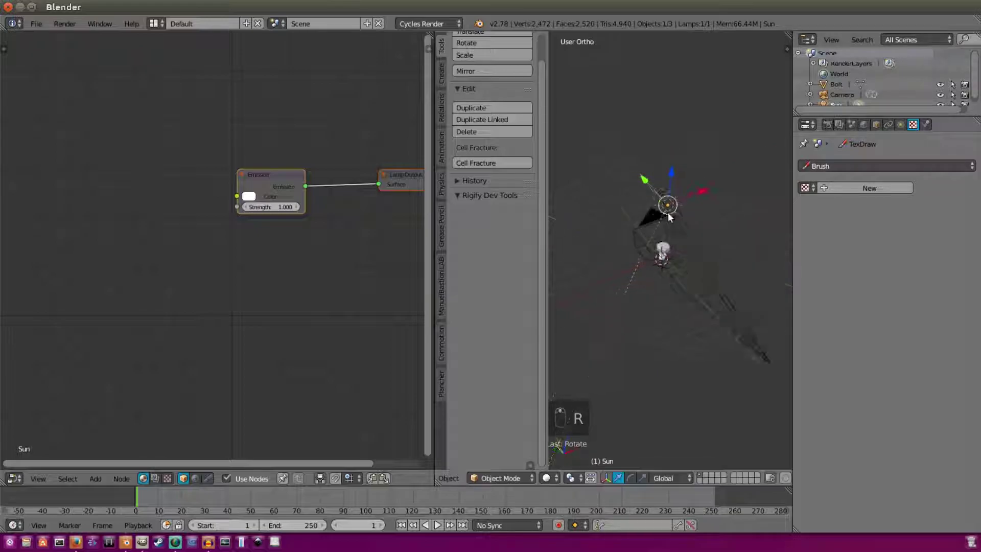
pyautogui.press('r')
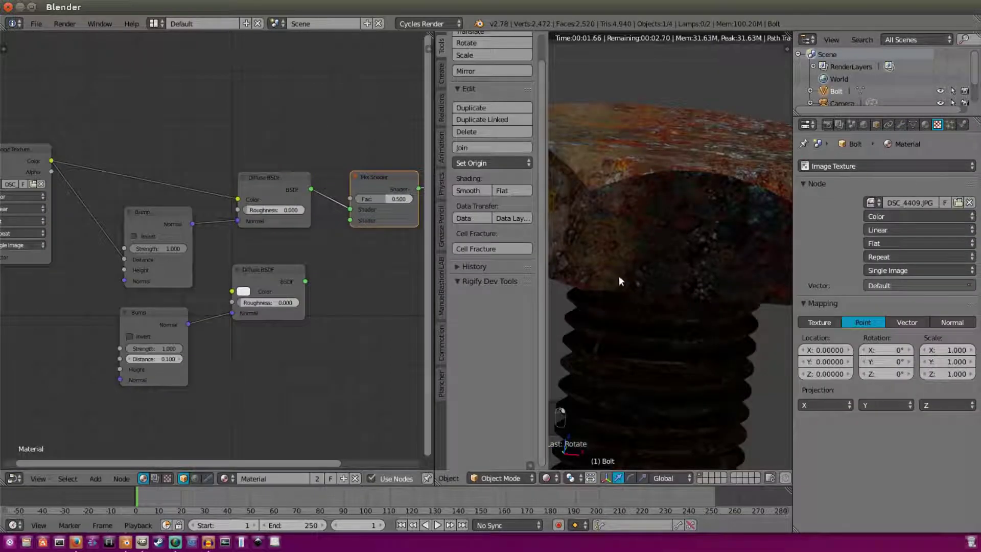
# Reroute the Image Texture's Color link from the Bump node's Distance input to its Height input.
pyautogui.moveTo(317, 253)
pyautogui.mouseDown(button='middle')
pyautogui.moveTo(289, 265)
pyautogui.moveTo(333, 263)
pyautogui.mouseUp(button='middle')
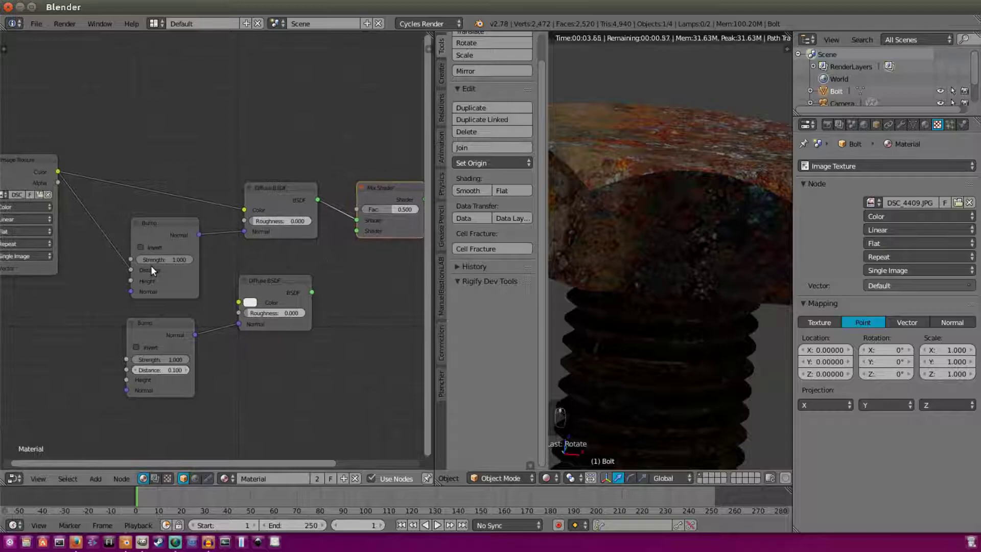
pyautogui.moveTo(130, 271); pyautogui.dragTo(129, 279)
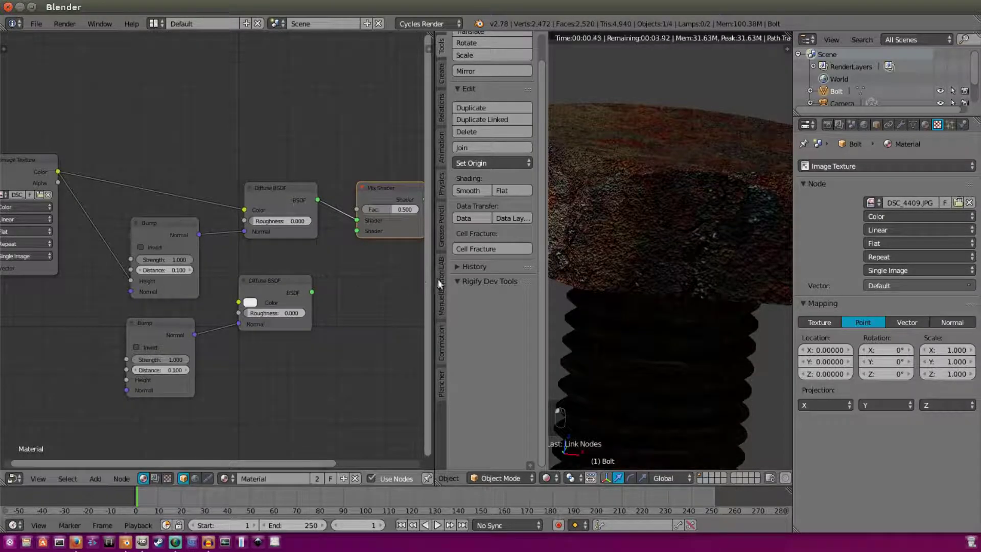
pyautogui.moveTo(57, 198); pyautogui.dragTo(96, 200, button='middle')
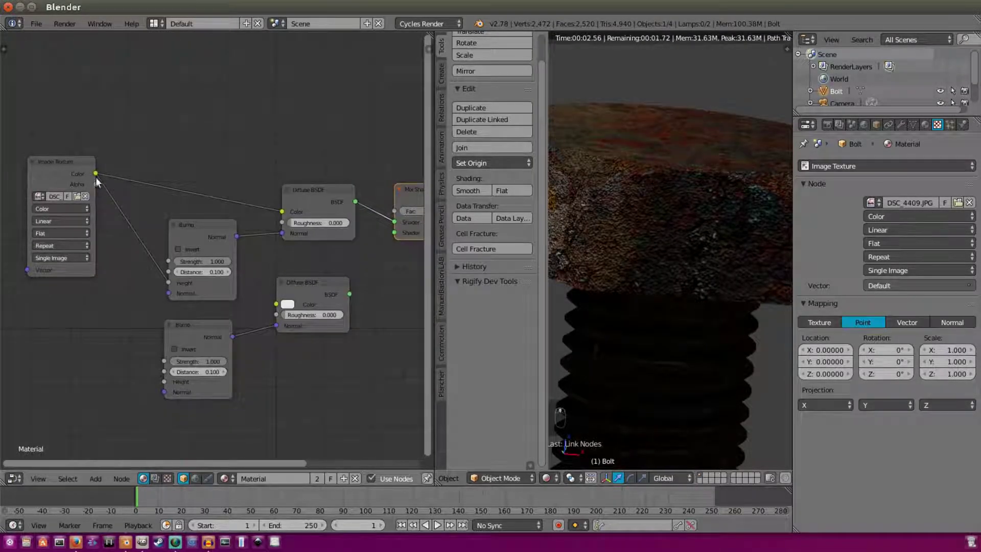
pyautogui.moveTo(96, 177); pyautogui.dragTo(152, 274)
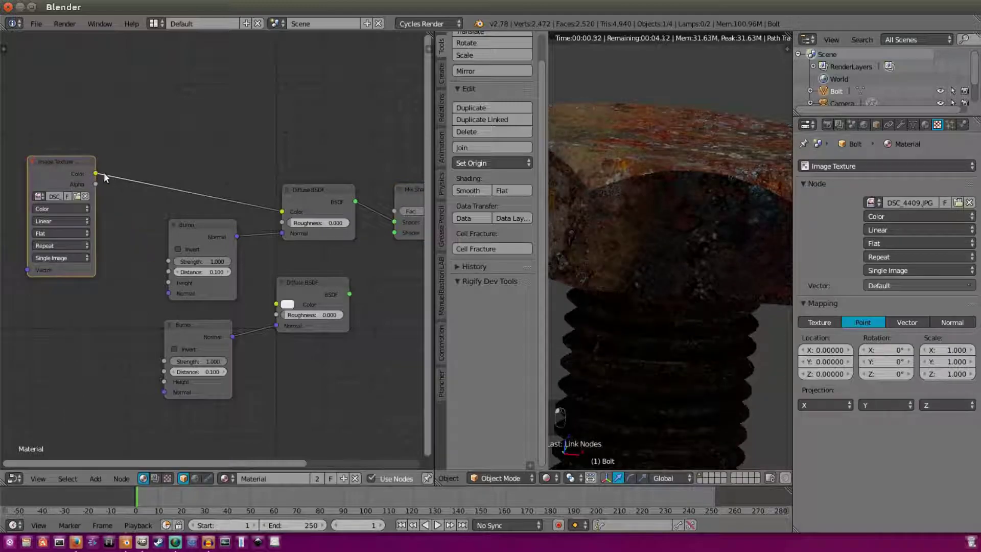
pyautogui.moveTo(103, 173); pyautogui.dragTo(140, 213)
pyautogui.moveTo(167, 279); pyautogui.dragTo(169, 283)
# Delete the copied Diffuse BSDF, the copied Bump and the Mix Shader, and link the remaining Diffuse BSDF directly to the Material Output.
pyautogui.click(281, 321)
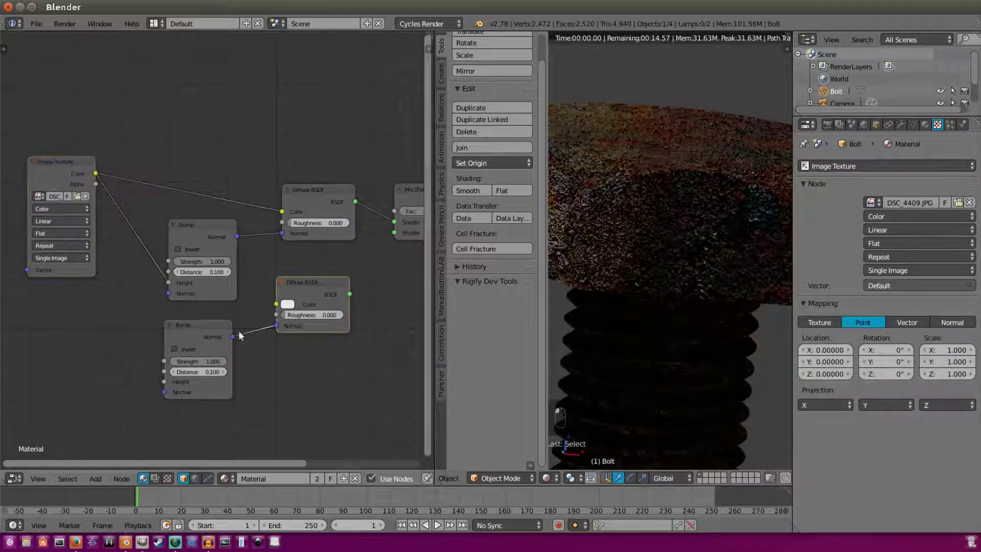
pyautogui.press('Delete')
pyautogui.click(230, 324)
pyautogui.press('Delete')
pyautogui.moveTo(293, 280); pyautogui.dragTo(256, 280, button='middle')
pyautogui.scroll(-2, 299, 256)
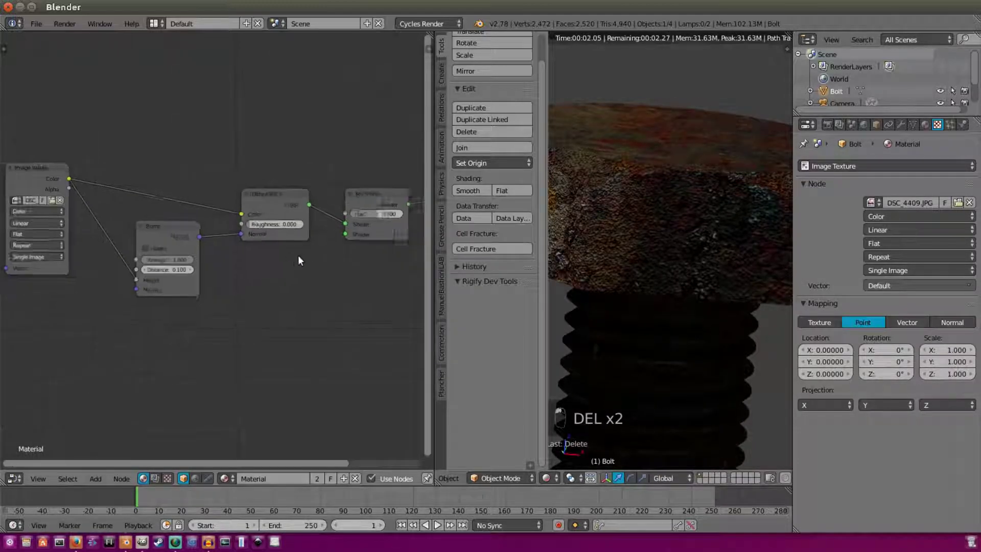
pyautogui.moveTo(331, 226); pyautogui.dragTo(268, 244, button='middle')
pyautogui.moveTo(269, 243); pyautogui.dragTo(332, 220)
pyautogui.press('Delete')
# Space out the Image Texture and Bump nodes, and reconnect Color to Height and the Bump's Normal output to the Diffuse BSDF's Normal input.
pyautogui.moveTo(124, 238); pyautogui.dragTo(222, 229, button='middle')
pyautogui.moveTo(118, 187); pyautogui.dragTo(90, 182)
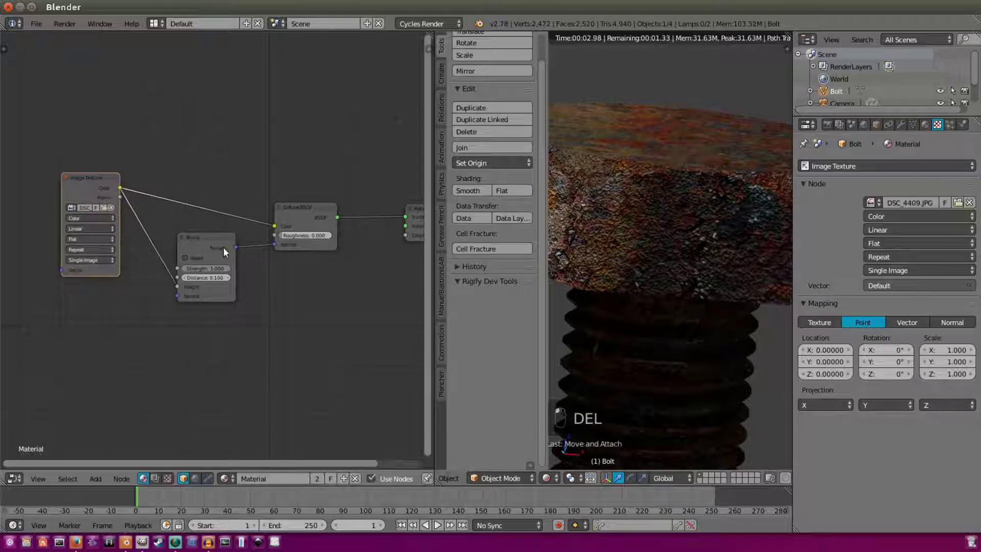
pyautogui.moveTo(213, 240); pyautogui.dragTo(202, 241)
pyautogui.scroll(1, 246, 232)
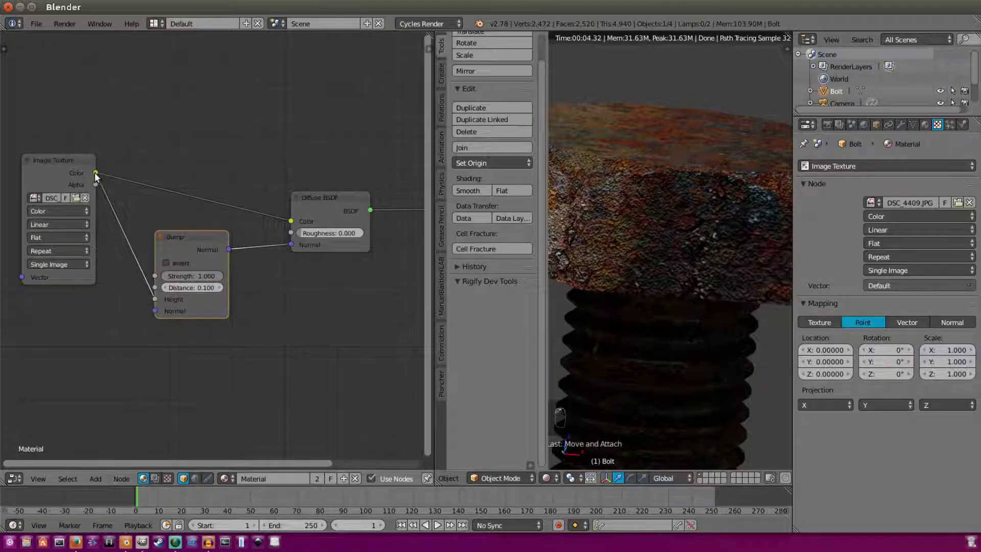
pyautogui.moveTo(96, 173); pyautogui.dragTo(156, 301)
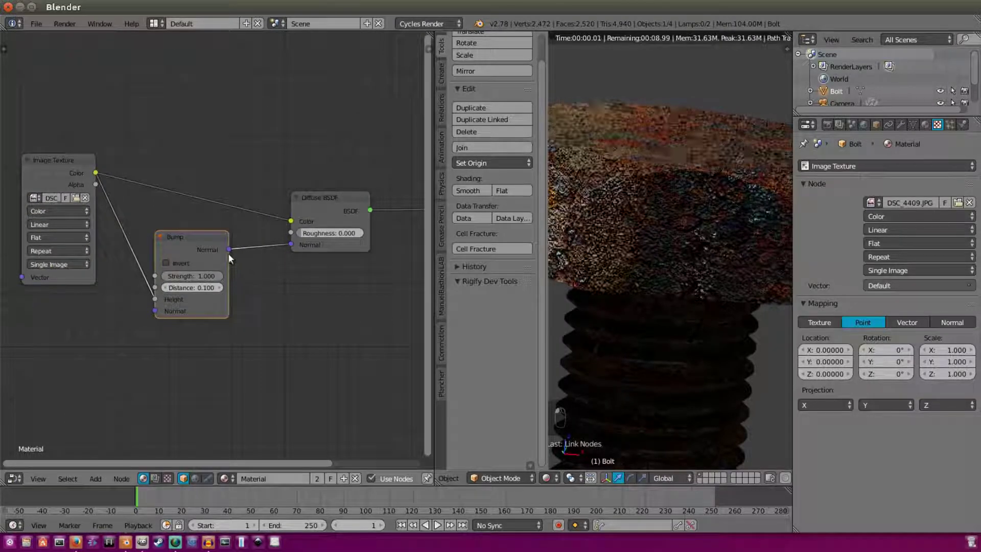
pyautogui.moveTo(229, 253); pyautogui.dragTo(291, 245)
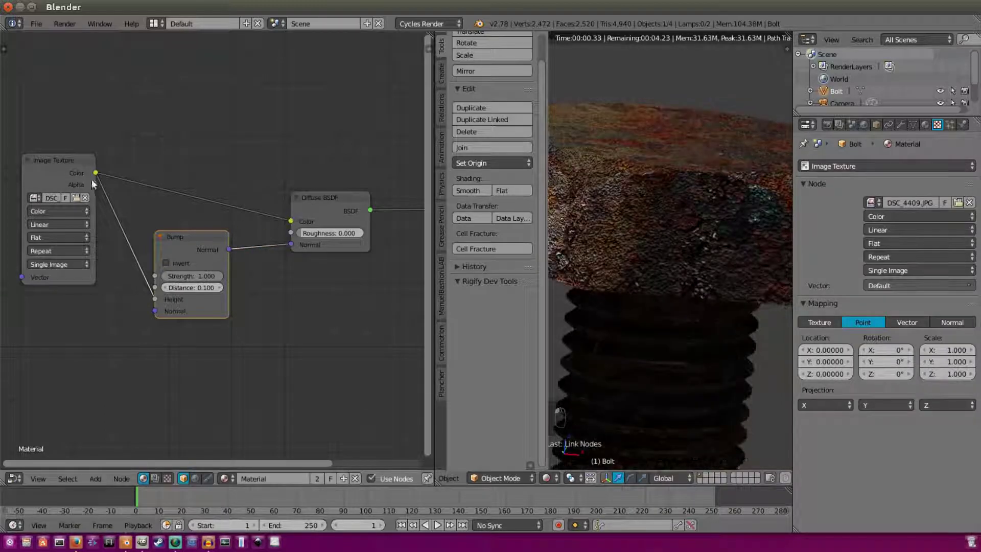
# Link the Image Texture's Color output to the Diffuse BSDF's Color input and inspect the bolt head up close.
pyautogui.moveTo(94, 172); pyautogui.dragTo(291, 220)
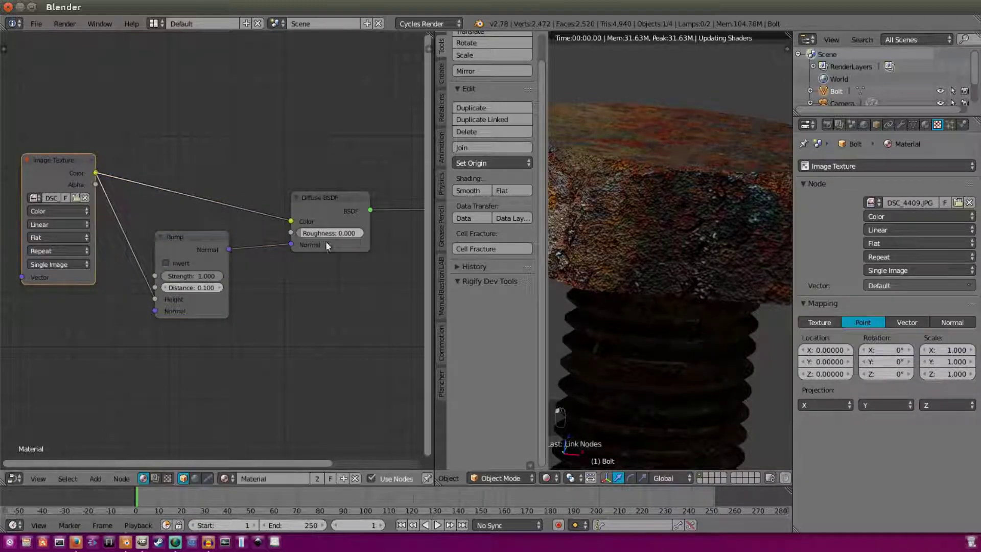
pyautogui.moveTo(354, 265); pyautogui.dragTo(344, 245, button='middle')
pyautogui.scroll(3, 640, 224)
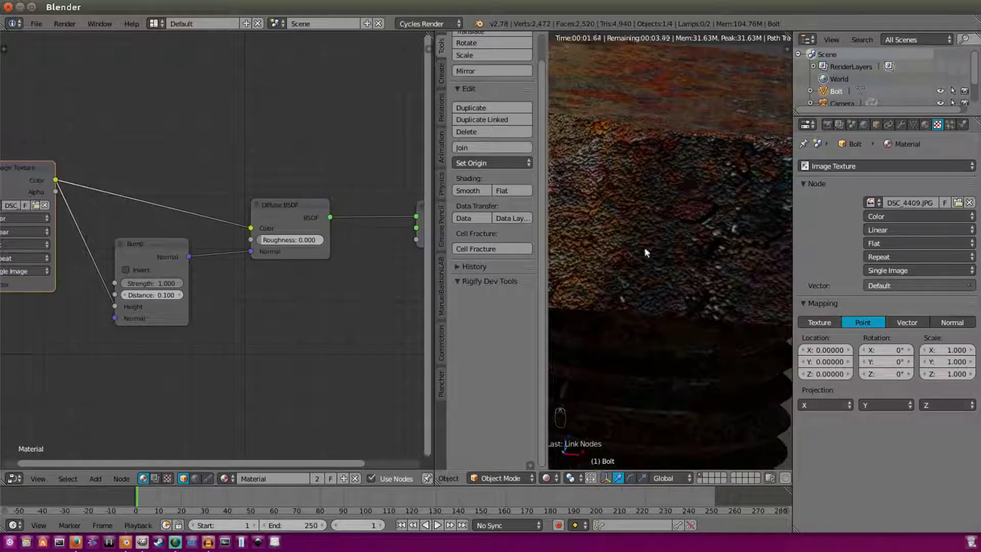
# Try a Bump Distance of 0.03 and lower it to 0.005.
pyautogui.click(156, 293)
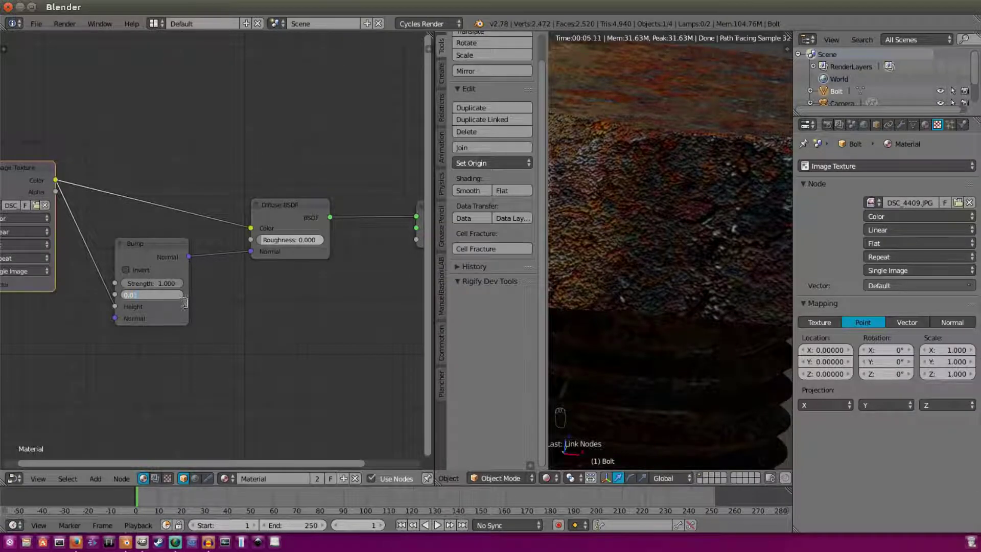
pyautogui.write('0.01')
pyautogui.press('Return')
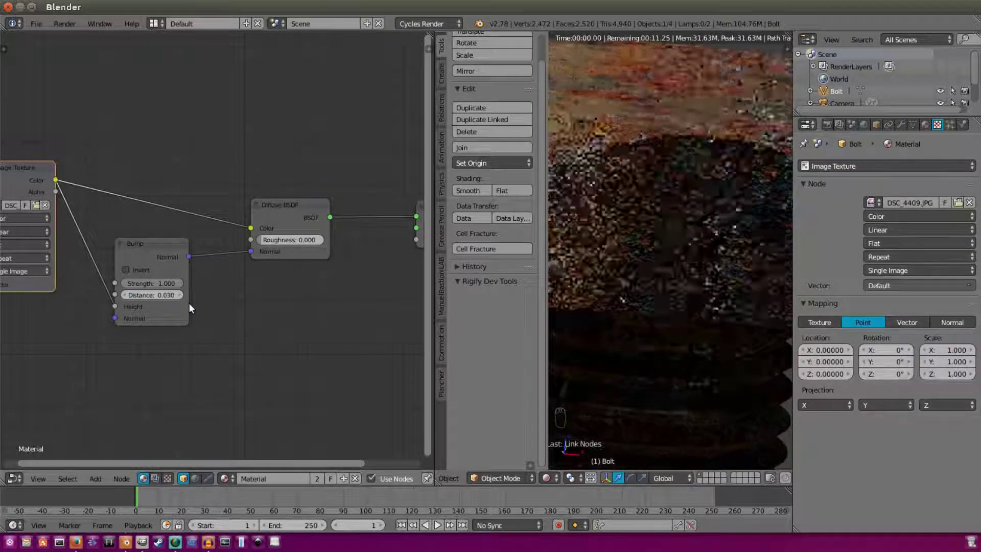
pyautogui.click(154, 293)
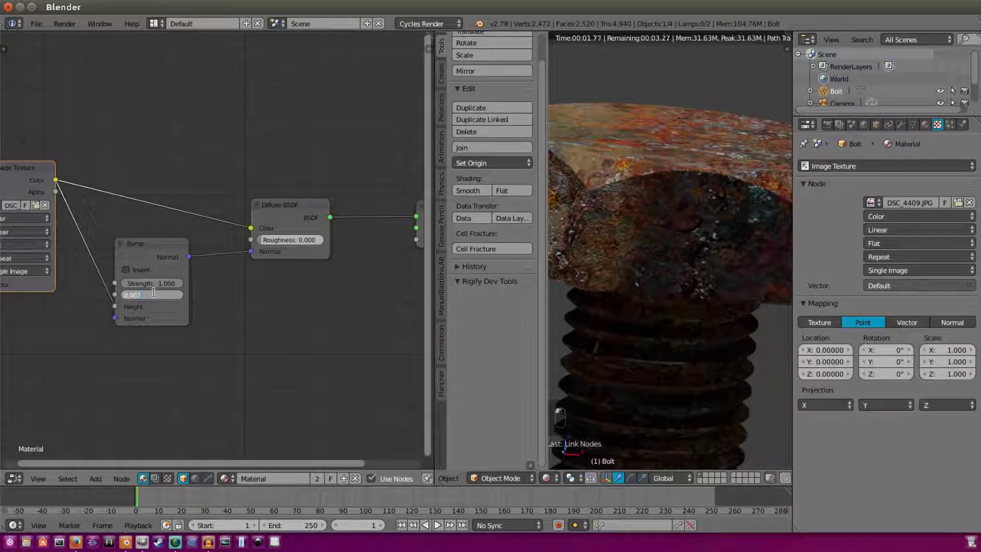
pyautogui.write('0.005')
pyautogui.press('Return')
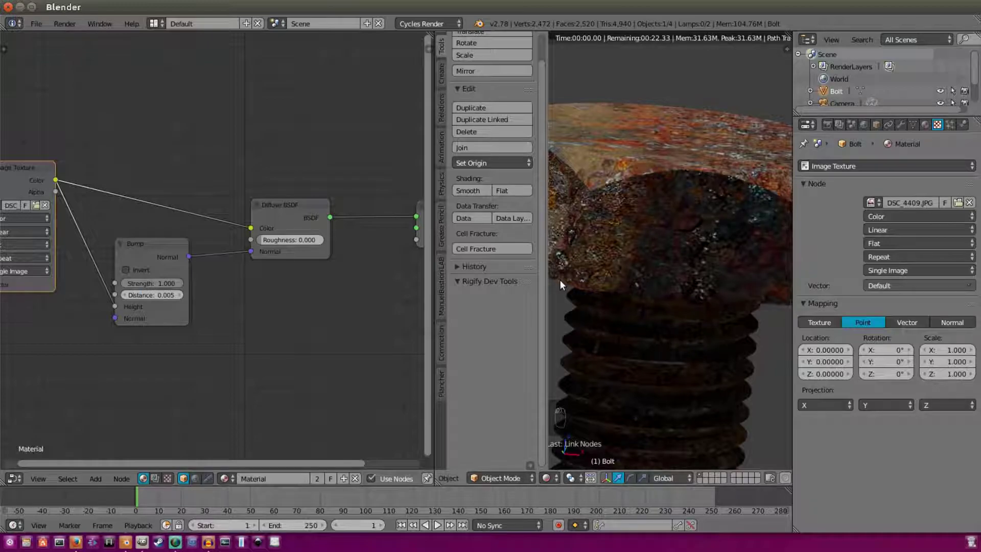
pyautogui.scroll(-3, 631, 285)
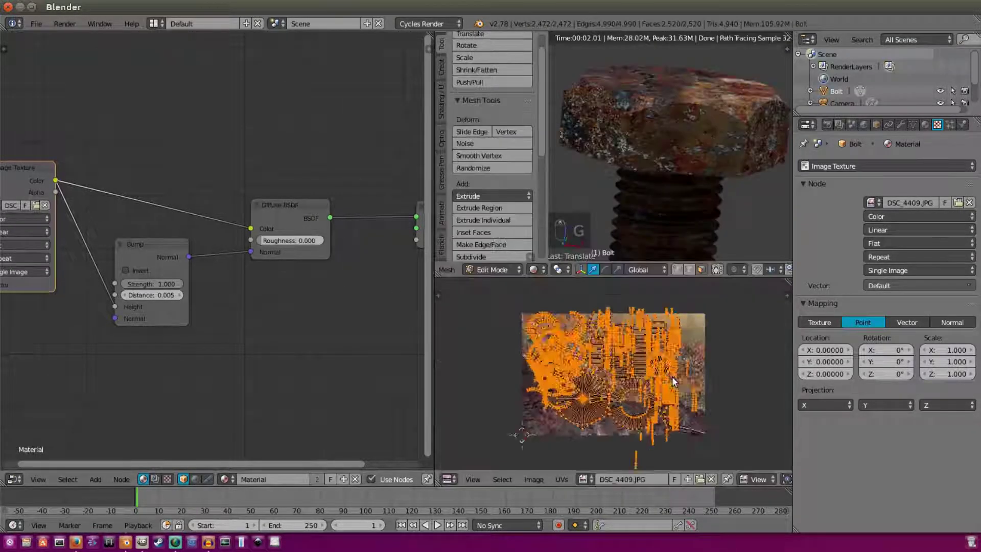
# Reposition all of the bolt's UVs slightly on the rust image, inspect the bolt head, and leave Edit Mode.
pyautogui.press('g')
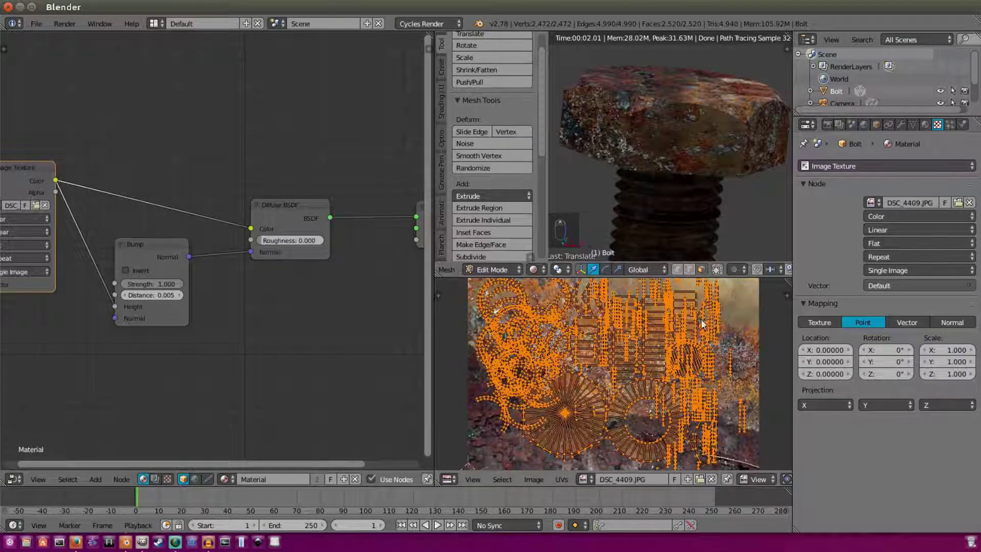
pyautogui.click(703, 323)
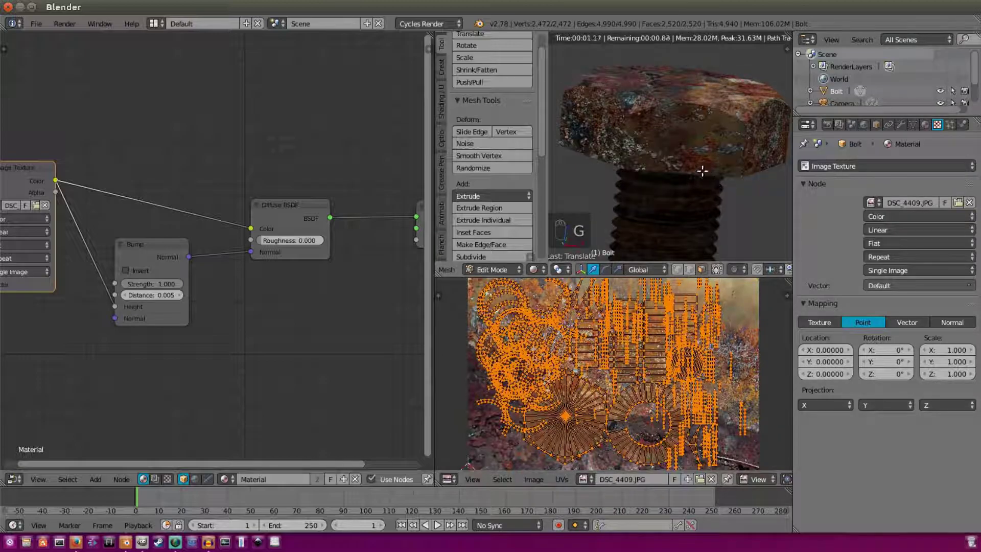
pyautogui.scroll(5, 650, 102)
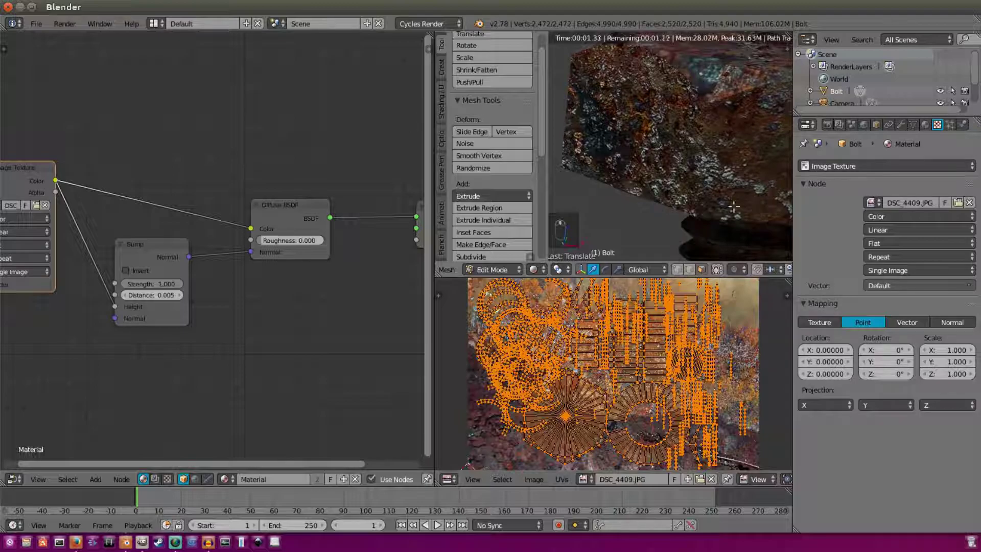
pyautogui.scroll(-4, 733, 206)
pyautogui.press('Tab')
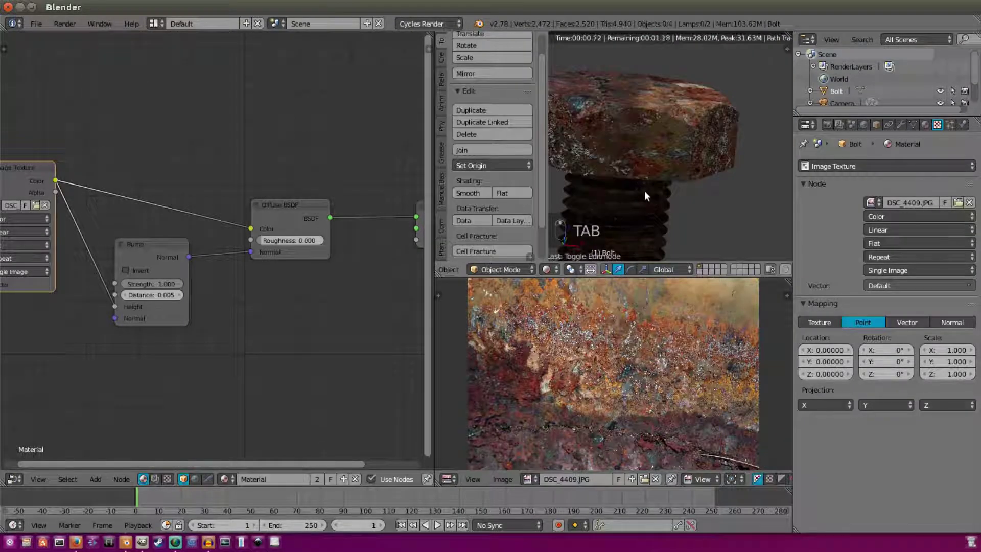
pyautogui.moveTo(644, 191); pyautogui.dragTo(656, 182, button='middle')
# Duplicate the Bump node and the Diffuse BSDF node, placing each copy below its original.
pyautogui.press('Home')
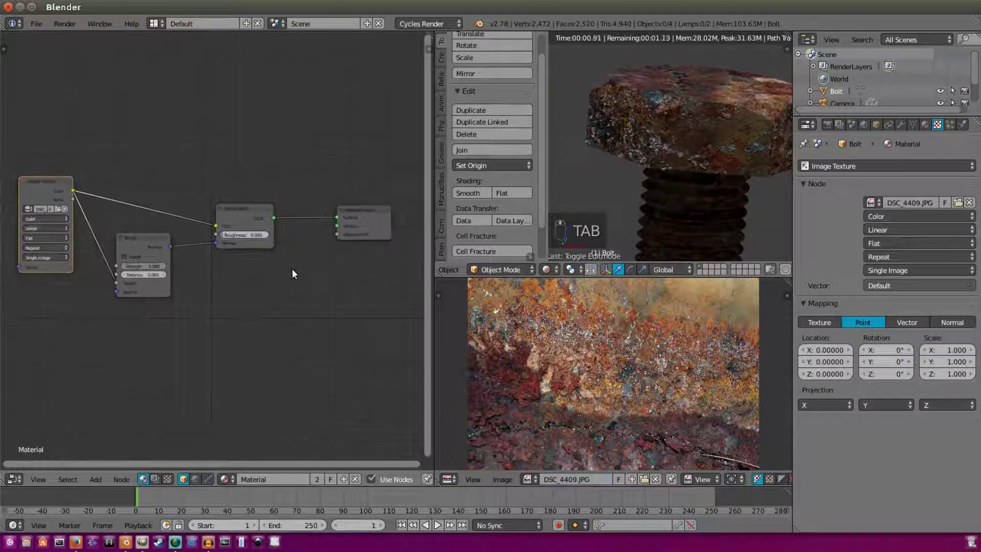
pyautogui.scroll(2, 134, 241)
pyautogui.rightClick(133, 239)
pyautogui.hotkey('shift', 'd')
pyautogui.click(131, 345)
pyautogui.rightClick(271, 203)
pyautogui.hotkey('shift', 'd')
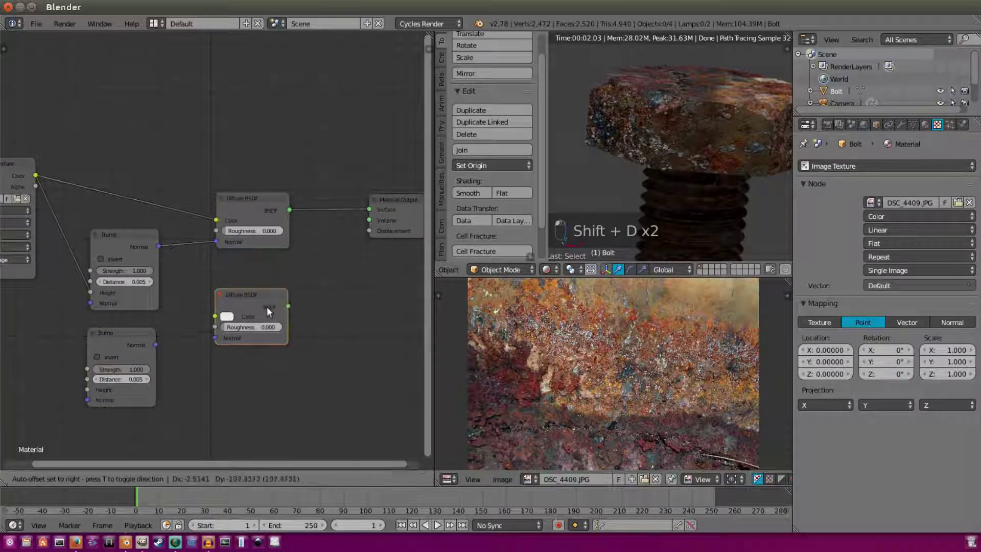
pyautogui.click(267, 316)
# Link the copied Bump's Normal to the copied Diffuse BSDF's Normal, and the Image Texture's Color to the copied Bump's Height.
pyautogui.moveTo(154, 344); pyautogui.dragTo(211, 347)
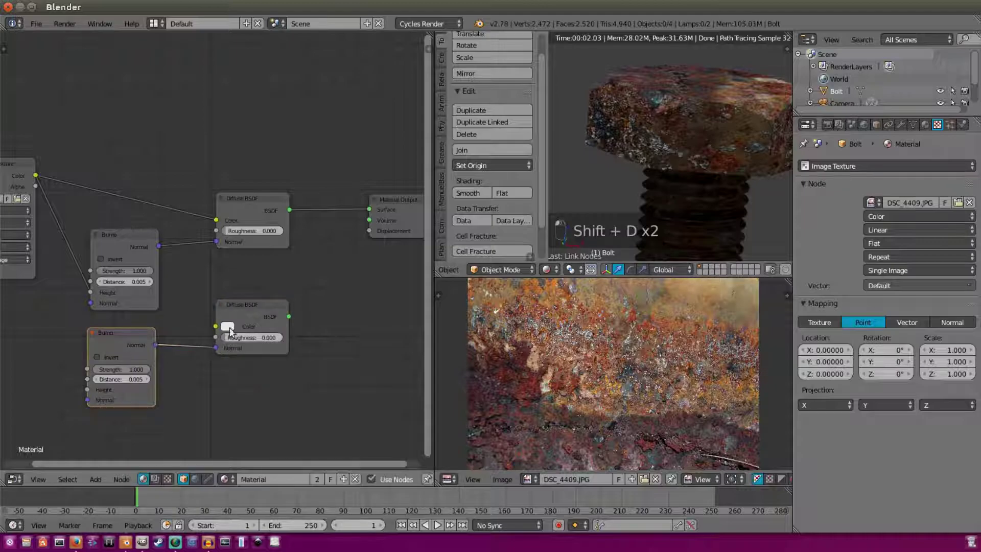
pyautogui.moveTo(168, 260); pyautogui.dragTo(223, 237, button='middle')
pyautogui.moveTo(68, 152); pyautogui.dragTo(145, 362)
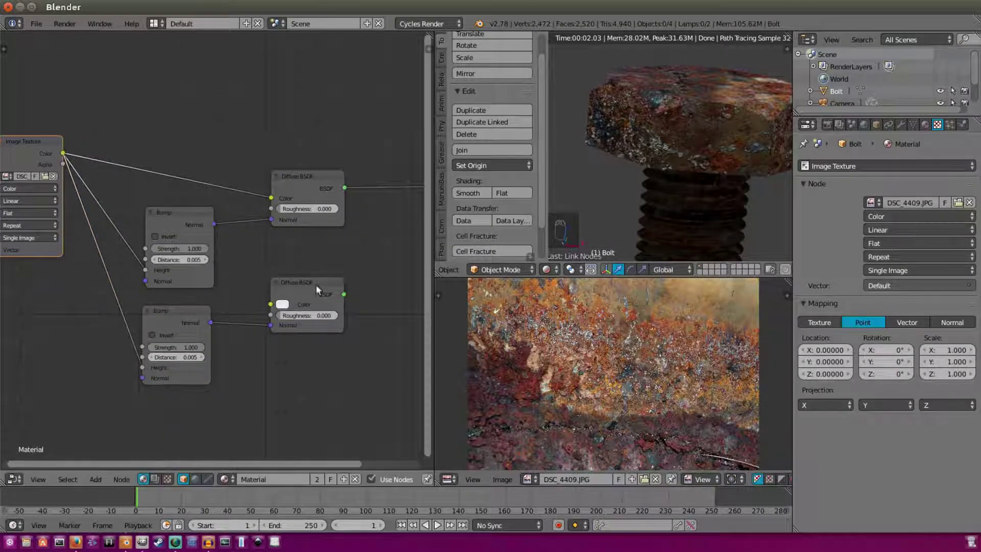
# Add a Mix Shader on the link between the original Diffuse BSDF and the Material Output.
pyautogui.moveTo(316, 284); pyautogui.dragTo(229, 283, button='middle')
pyautogui.click(96, 478)
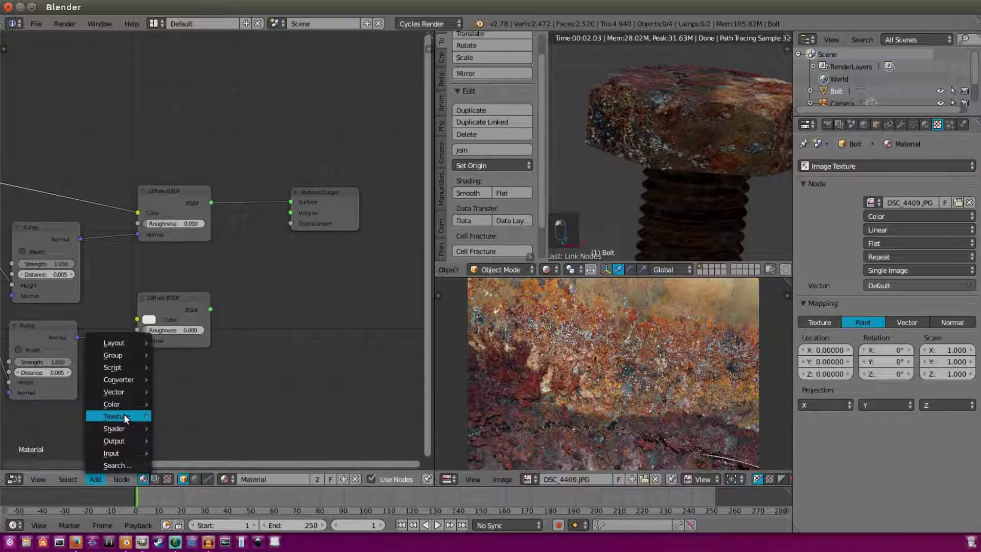
pyautogui.moveTo(128, 428)
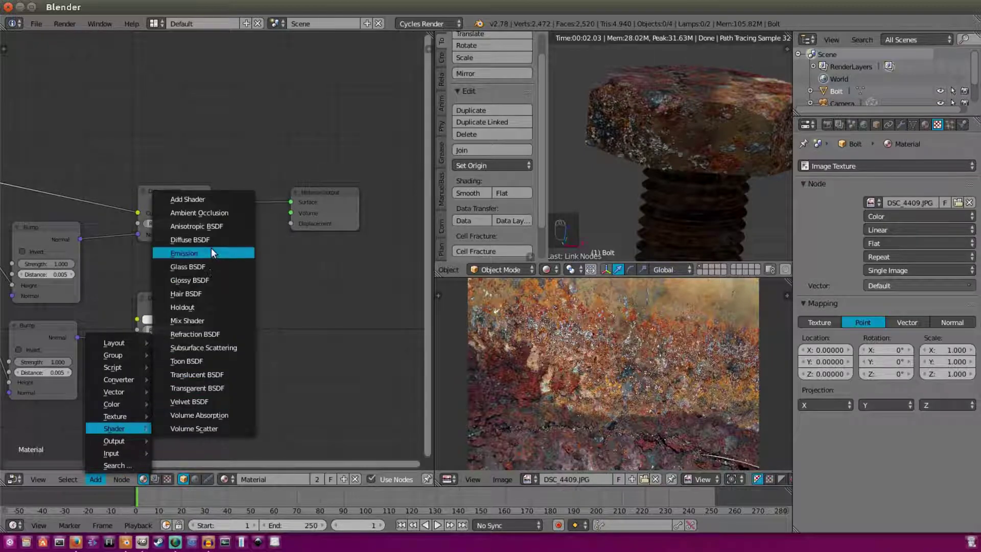
pyautogui.click(218, 320)
pyautogui.click(321, 197)
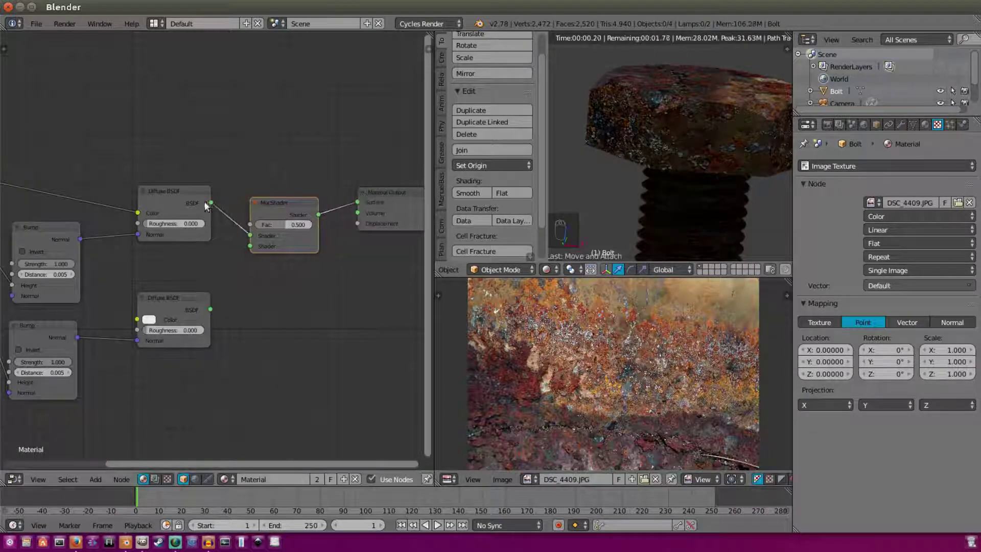
# Link the copied Diffuse BSDF to the Mix Shader's second Shader input and tidy the node positions.
pyautogui.click(173, 197)
pyautogui.moveTo(410, 191); pyautogui.dragTo(409, 185)
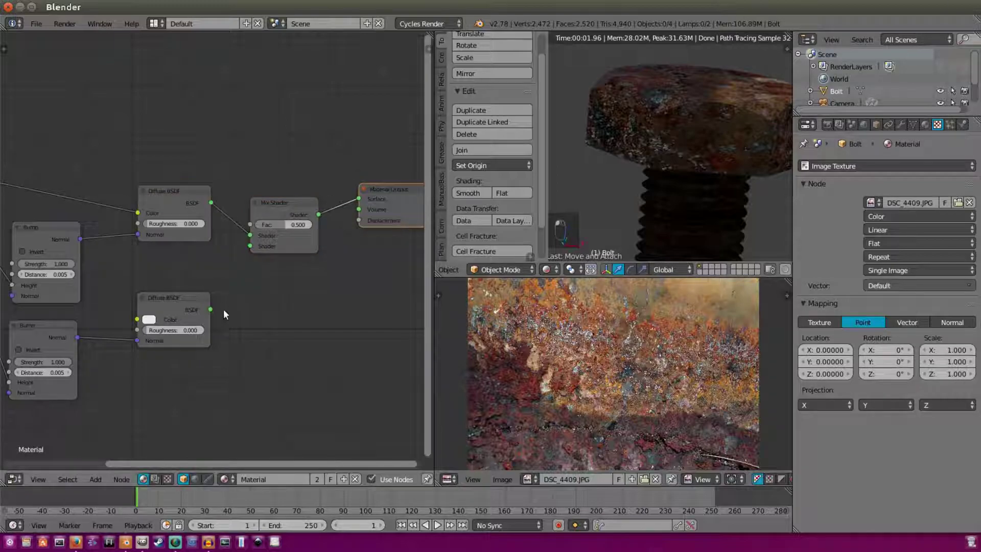
pyautogui.moveTo(210, 308); pyautogui.dragTo(246, 247)
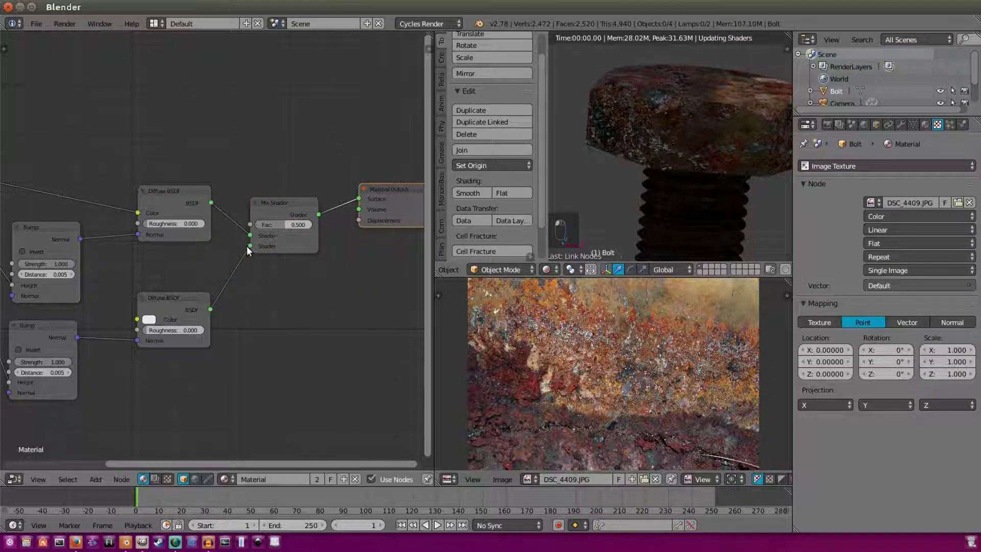
pyautogui.moveTo(182, 300); pyautogui.dragTo(175, 288)
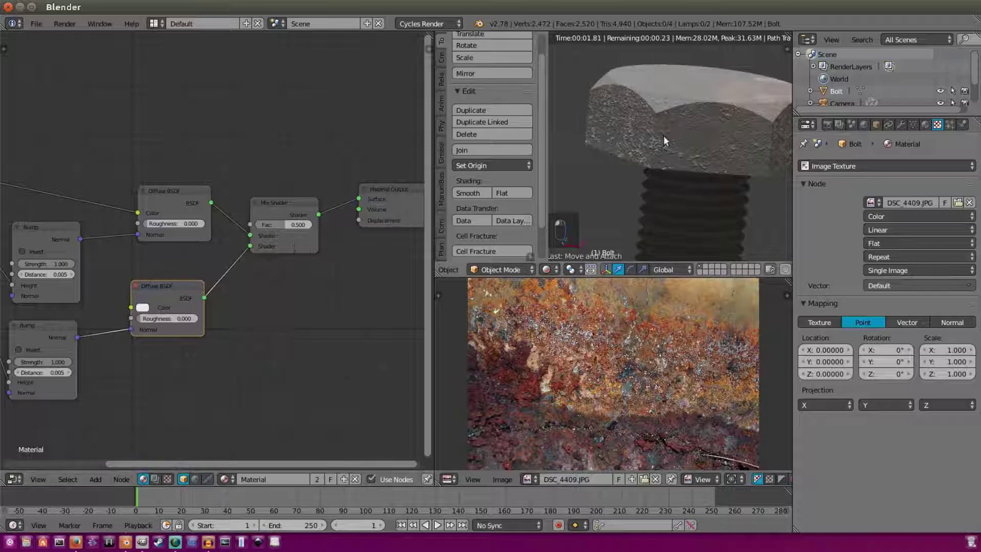
# Detach the Image Texture's Color link from the copied Bump's Height input.
pyautogui.moveTo(225, 264); pyautogui.dragTo(388, 227, button='middle')
pyautogui.scroll(1, 209, 305)
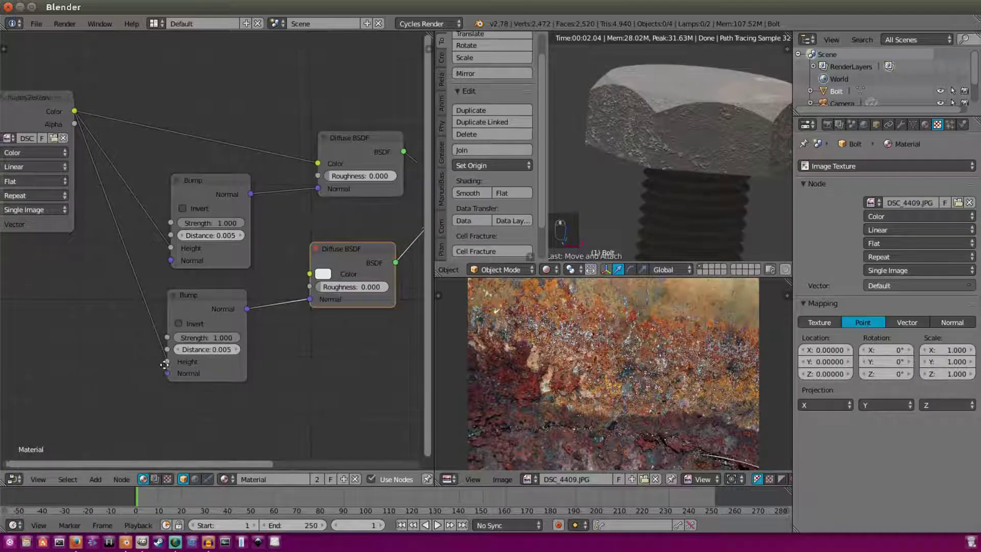
pyautogui.moveTo(162, 358); pyautogui.dragTo(212, 342, button='middle')
pyautogui.moveTo(215, 344)
pyautogui.mouseDown()
pyautogui.moveTo(197, 329)
pyautogui.moveTo(198, 347)
pyautogui.mouseUp()
pyautogui.moveTo(215, 360); pyautogui.dragTo(222, 348, button='middle')
# Add a ColorRamp converter node below the Image Texture, beside the copied Bump.
pyautogui.click(98, 479)
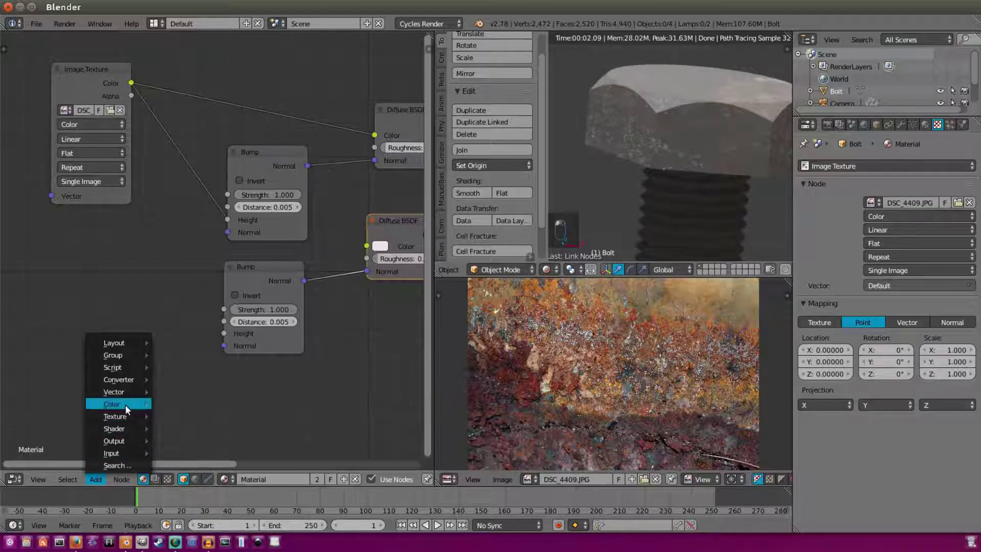
pyautogui.moveTo(121, 387)
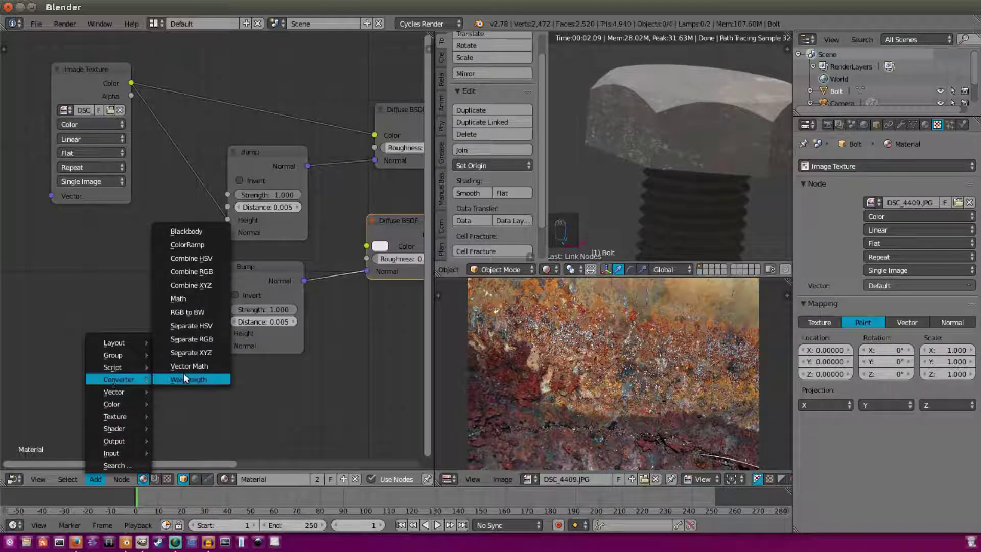
pyautogui.click(200, 245)
pyautogui.click(37, 261)
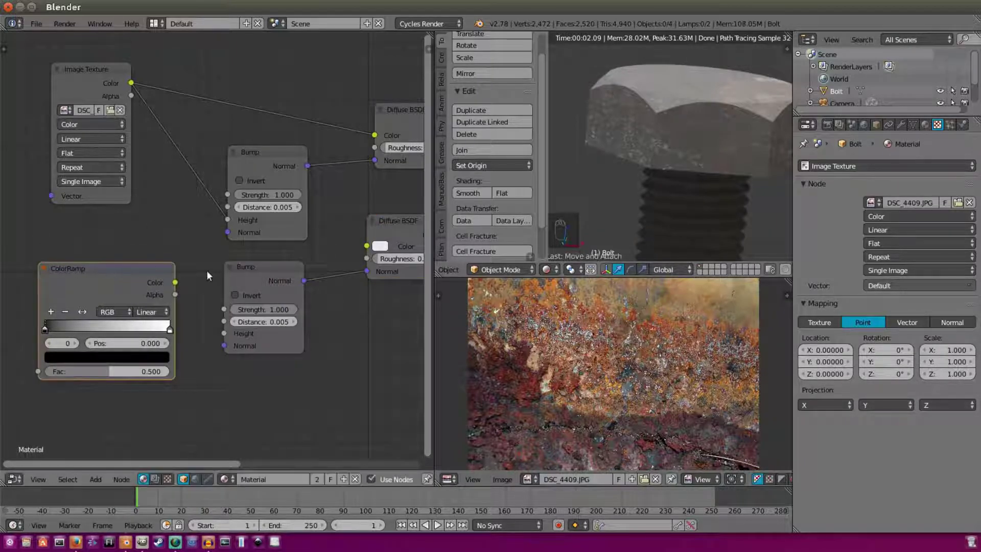
# Wire the ColorRamp between the Image Texture's Color and the copied Bump's Height, and slide its black stop to about 0.46 beside the white one.
pyautogui.moveTo(191, 271); pyautogui.dragTo(186, 270, button='middle')
pyautogui.moveTo(170, 281); pyautogui.dragTo(114, 326)
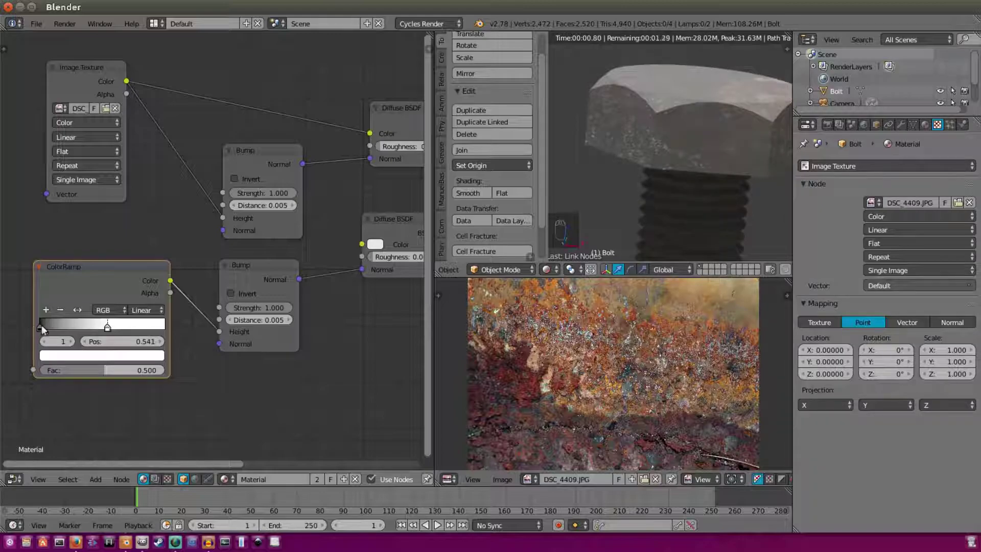
pyautogui.moveTo(41, 328); pyautogui.dragTo(108, 329)
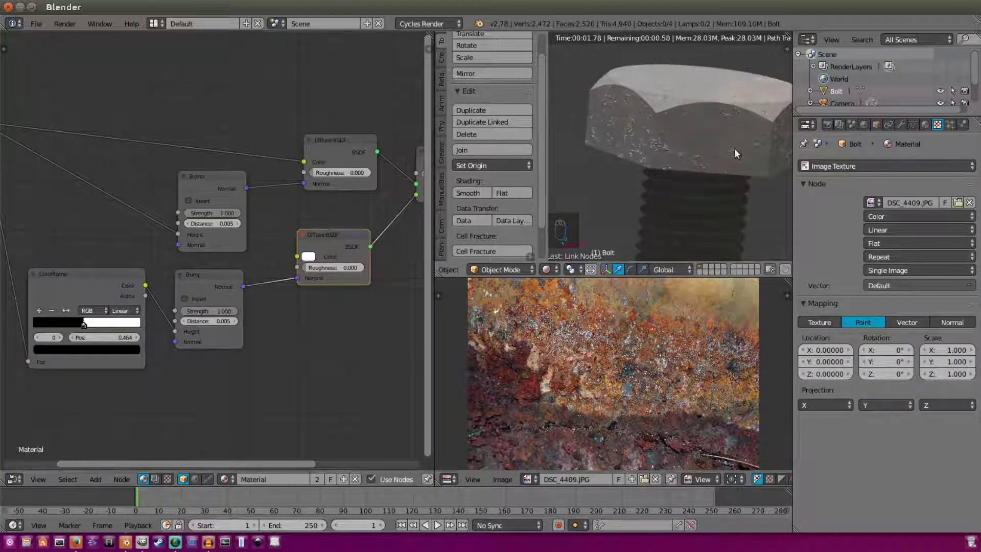
# Link the ColorRamp's Color output to the copied Diffuse BSDF's Color input.
pyautogui.moveTo(190, 378); pyautogui.dragTo(212, 382, button='middle')
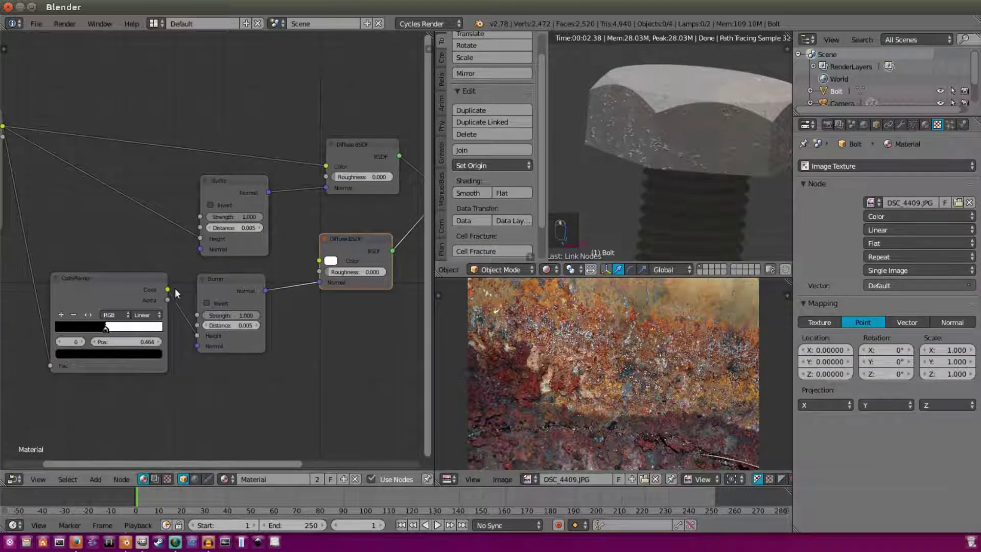
pyautogui.moveTo(171, 290); pyautogui.dragTo(238, 280)
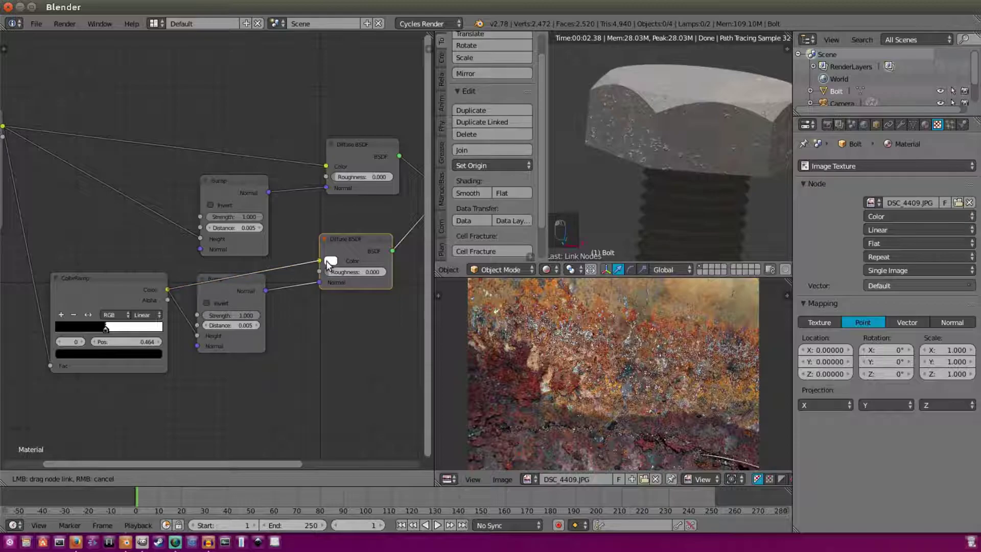
pyautogui.moveTo(326, 263); pyautogui.dragTo(321, 261)
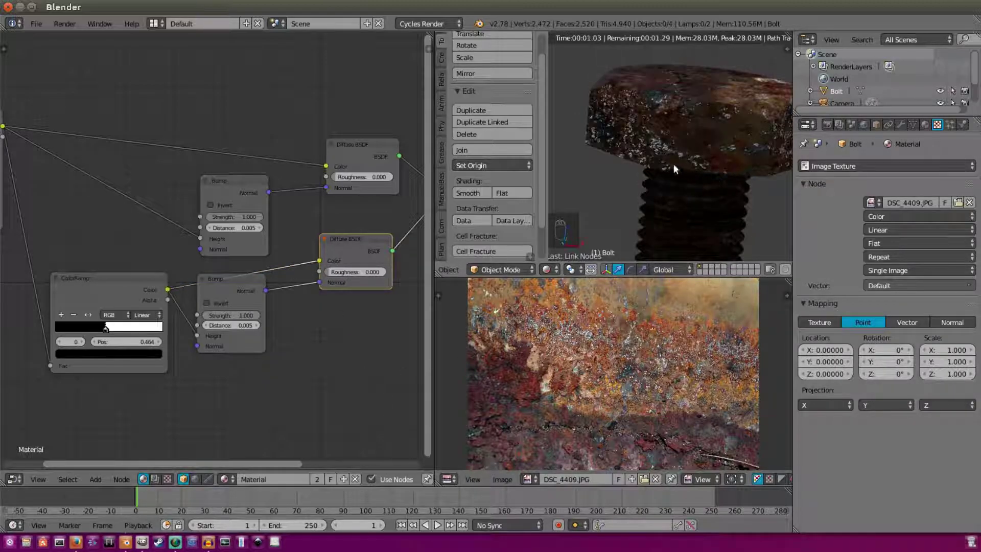
# Examine the mixed rust material on the bolt from several angles and distances in the rendered viewport.
pyautogui.moveTo(678, 167); pyautogui.dragTo(672, 176, button='middle')
pyautogui.scroll(-12, 672, 175)
pyautogui.scroll(9, 663, 176)
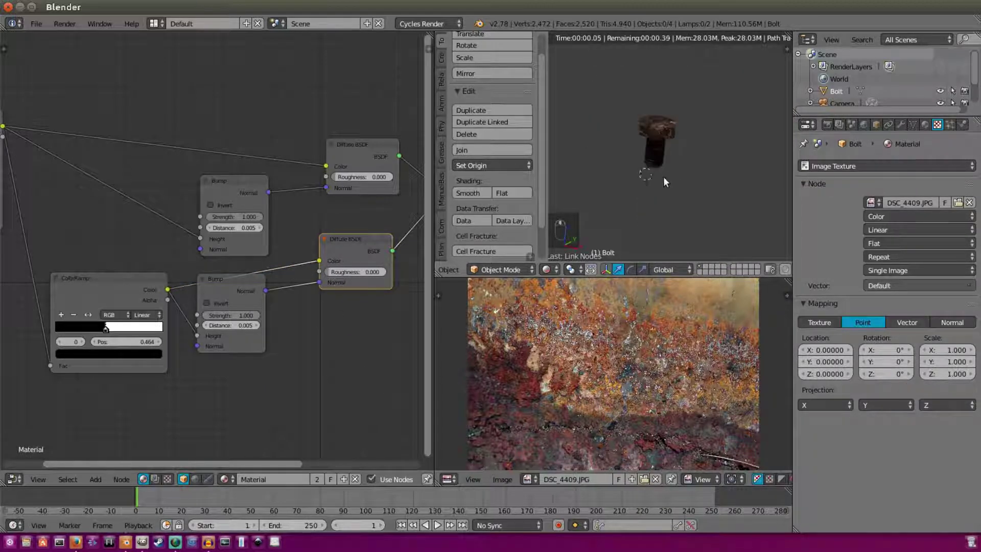
pyautogui.scroll(3, 655, 124)
pyautogui.moveTo(668, 124); pyautogui.dragTo(646, 192, button='middle')
pyautogui.scroll(4, 737, 158)
pyautogui.moveTo(737, 158)
pyautogui.mouseDown(button='middle')
pyautogui.moveTo(707, 188)
pyautogui.moveTo(712, 130)
pyautogui.moveTo(737, 156)
pyautogui.moveTo(678, 101)
pyautogui.moveTo(700, 163)
pyautogui.moveTo(736, 124)
pyautogui.moveTo(755, 159)
pyautogui.moveTo(747, 153)
pyautogui.mouseUp(button='middle')
# Look through the camera and enlarge the 3D view over the node and image editors.
pyautogui.press('KP_0')
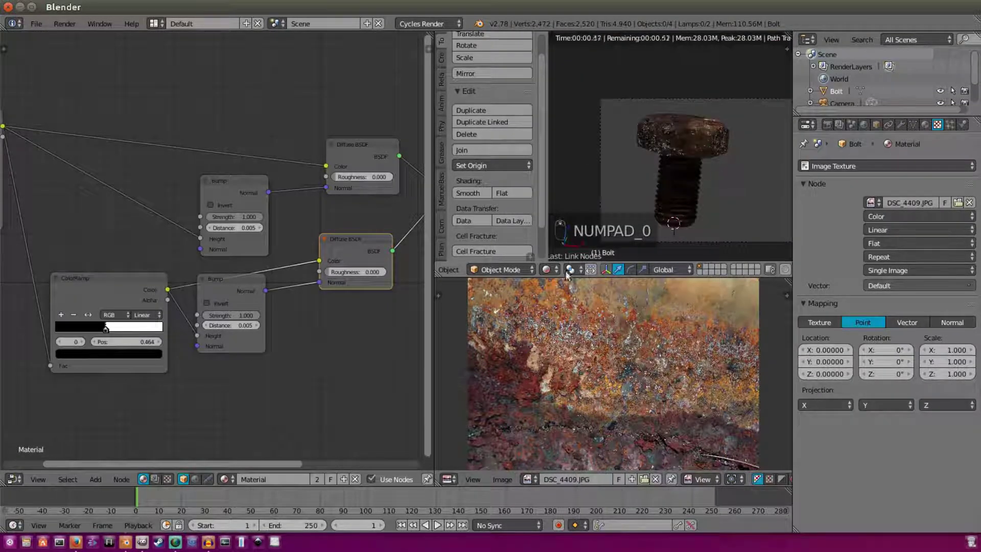
pyautogui.moveTo(435, 289); pyautogui.dragTo(206, 450)
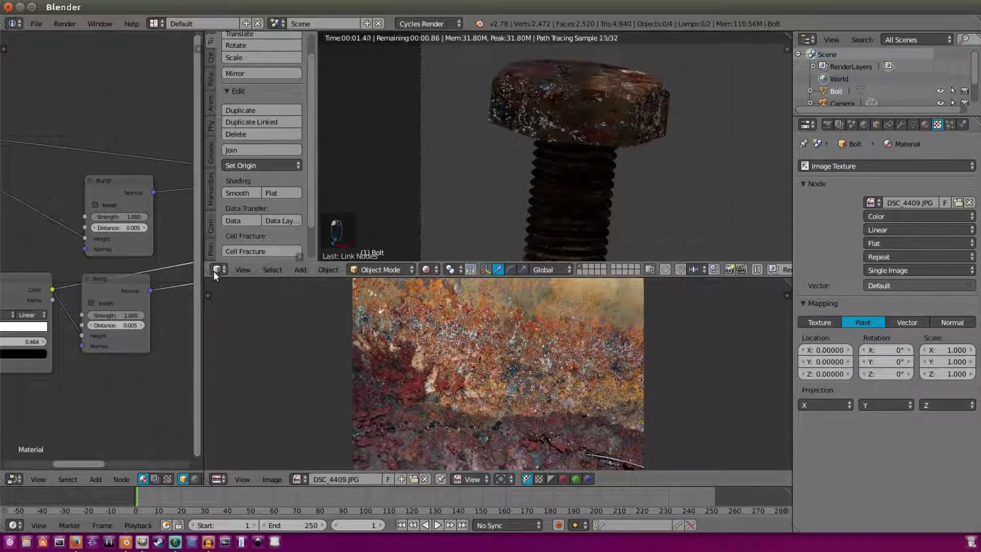
pyautogui.moveTo(205, 273); pyautogui.dragTo(207, 434)
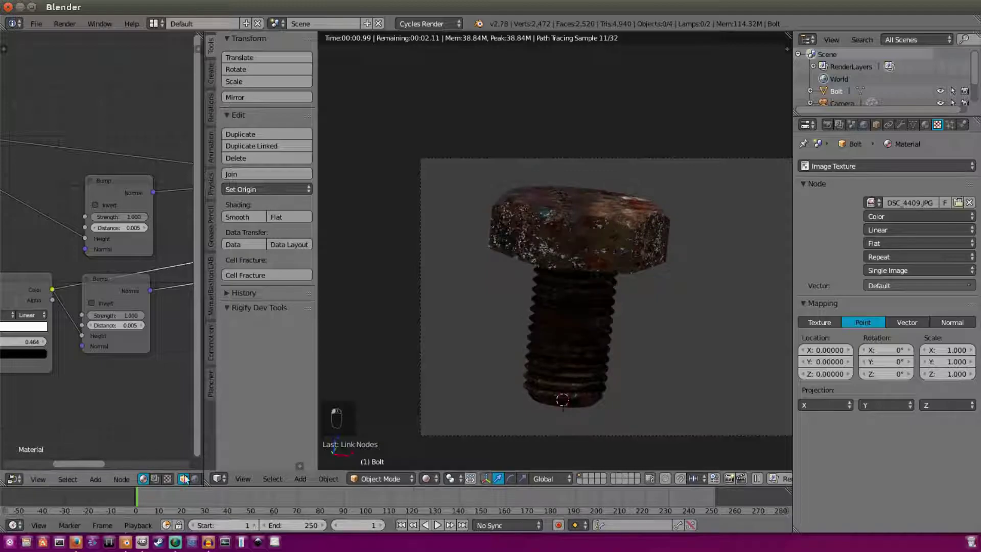
pyautogui.moveTo(208, 483); pyautogui.dragTo(171, 462)
pyautogui.scroll(-3, 609, 252)
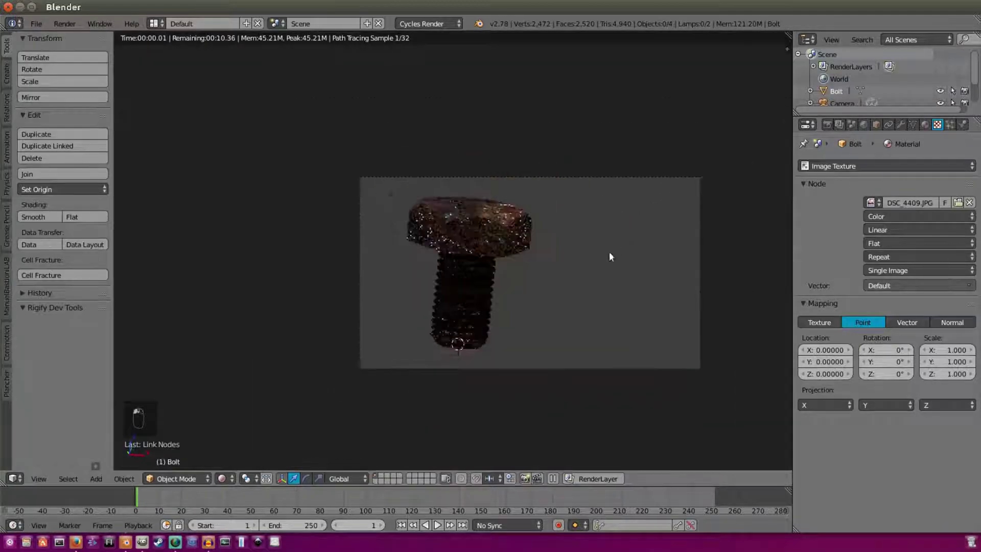
# Change the 3D view's shading mode and reframe the bolt.
pyautogui.click(221, 477)
pyautogui.click(238, 437)
pyautogui.moveTo(434, 250)
pyautogui.mouseDown(button='middle')
pyautogui.moveTo(449, 236)
pyautogui.moveTo(429, 193)
pyautogui.mouseUp(button='middle')
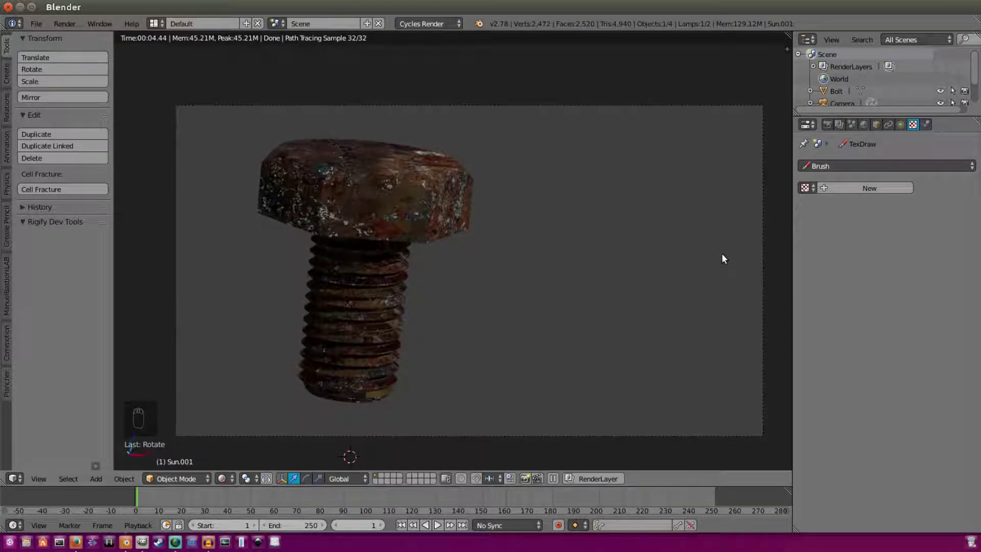
# Open the scene's render settings.
pyautogui.click(827, 124)
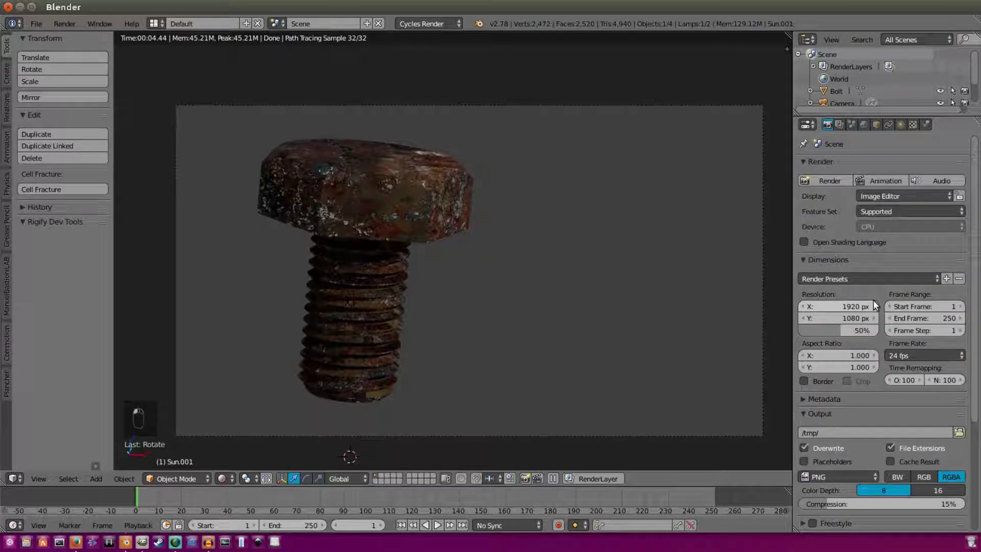
pyautogui.scroll(-3, 932, 351)
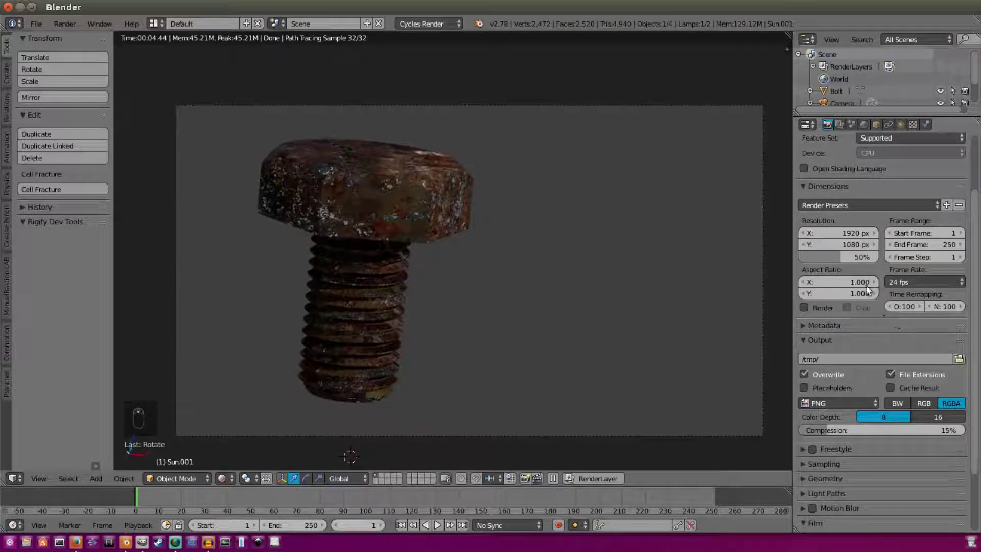